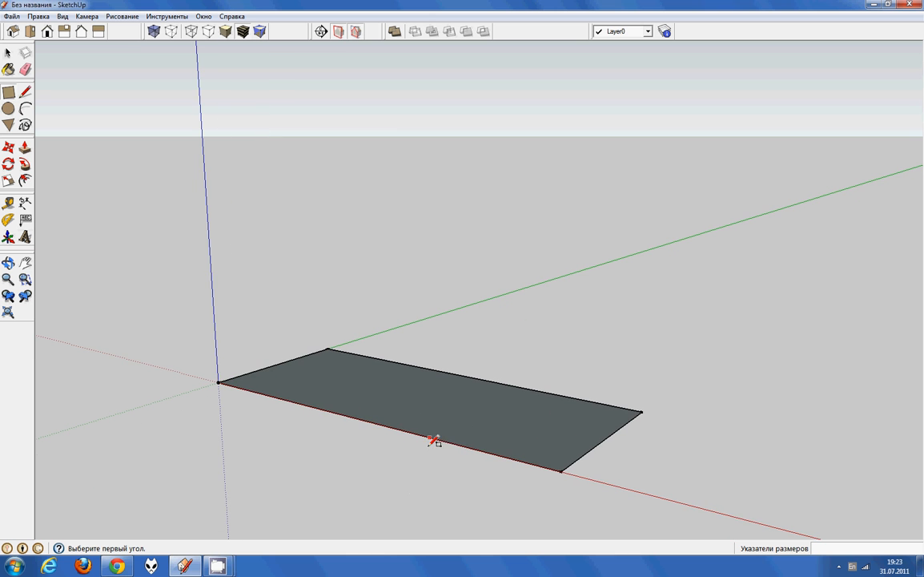
- Extrude the rectangle on the ground upward 500 mm with Push/Pull
click(25, 147)
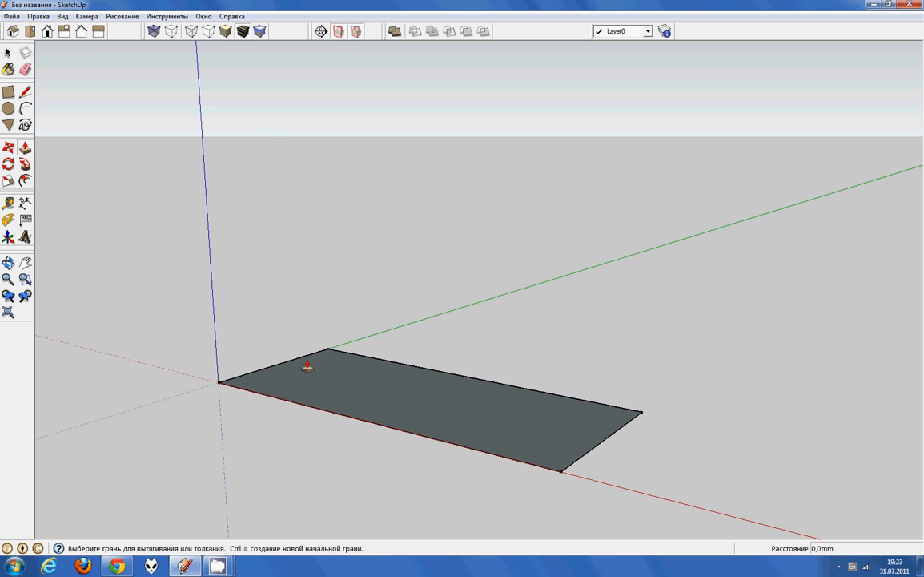
drag(337, 394, 332, 170)
text(500)
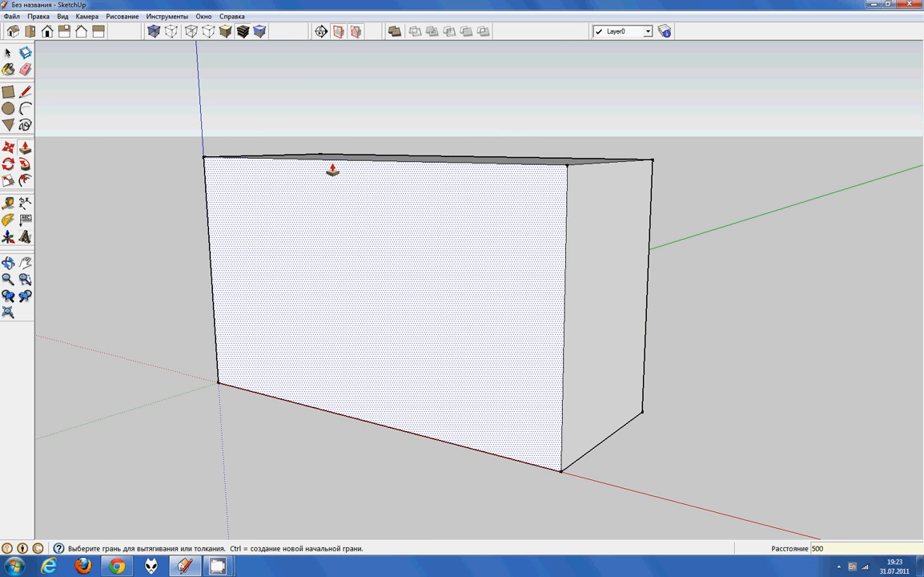
key(Return)
scroll(405, 258, down, 1)
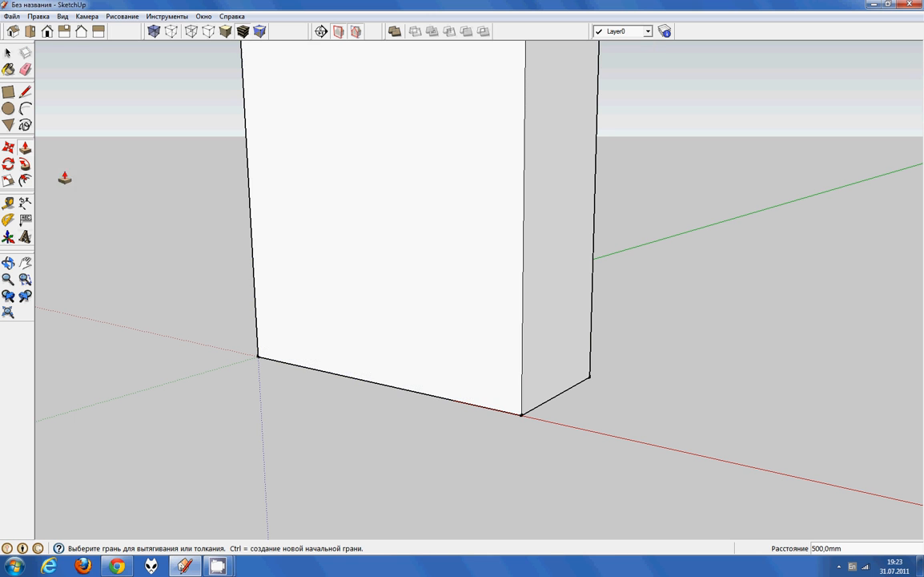
- Offset the outline of the box's large front face inward by 10 mm
click(24, 180)
click(521, 278)
click(503, 281)
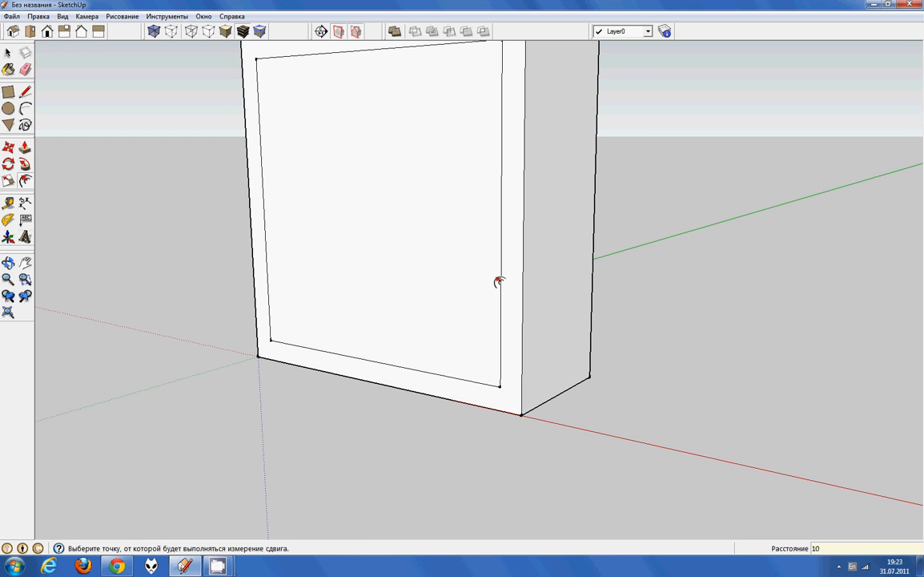
key(ctrl+z)
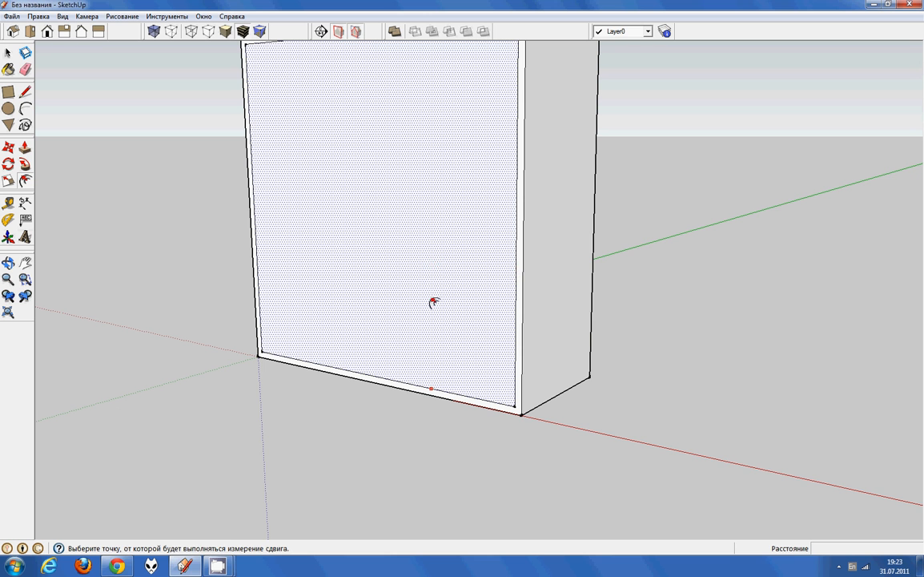
key(Escape)
- Push the inner front face back 200 mm through the box to cut an opening
click(8, 262)
drag(241, 256, 409, 307)
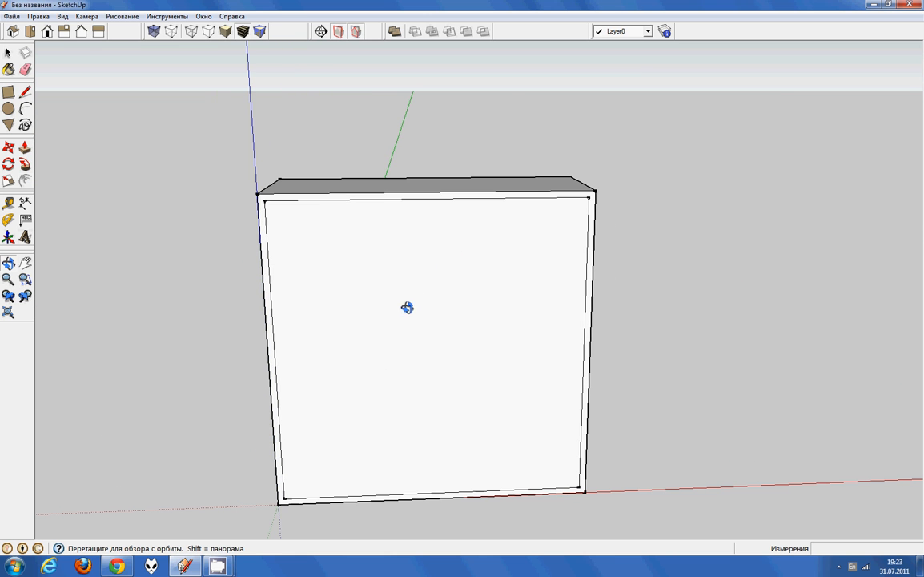
click(25, 148)
drag(315, 335, 435, 343)
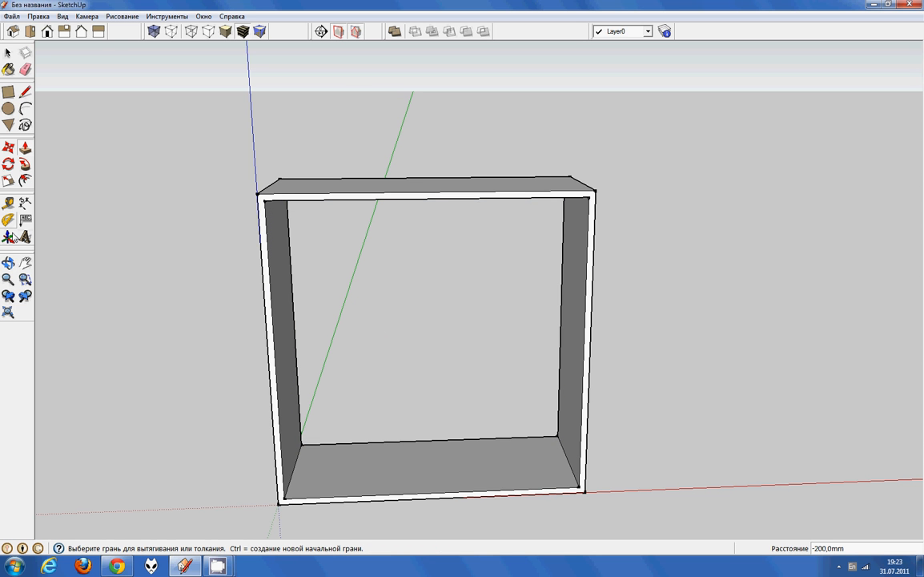
- Offset the outline of the box's top face inward by 10 mm
click(9, 263)
drag(357, 228, 240, 293)
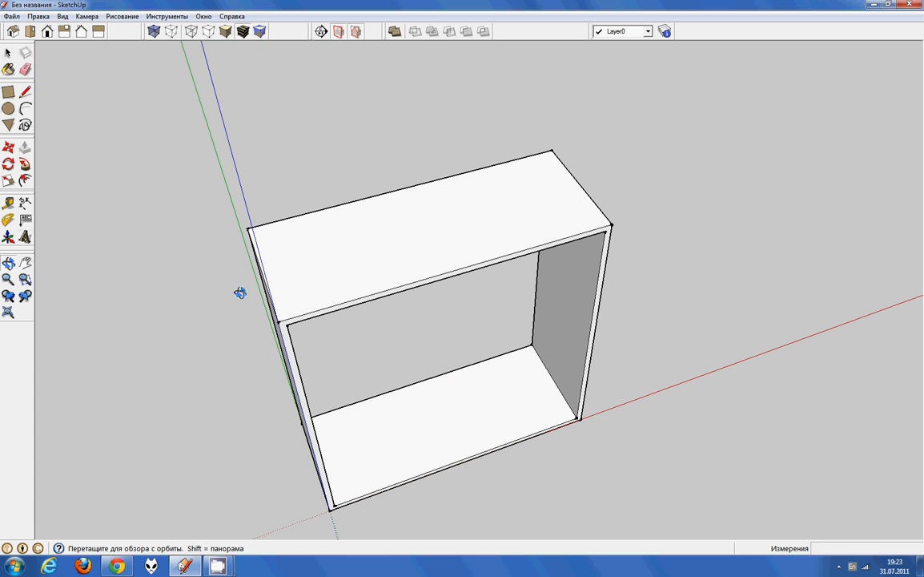
click(25, 181)
click(390, 289)
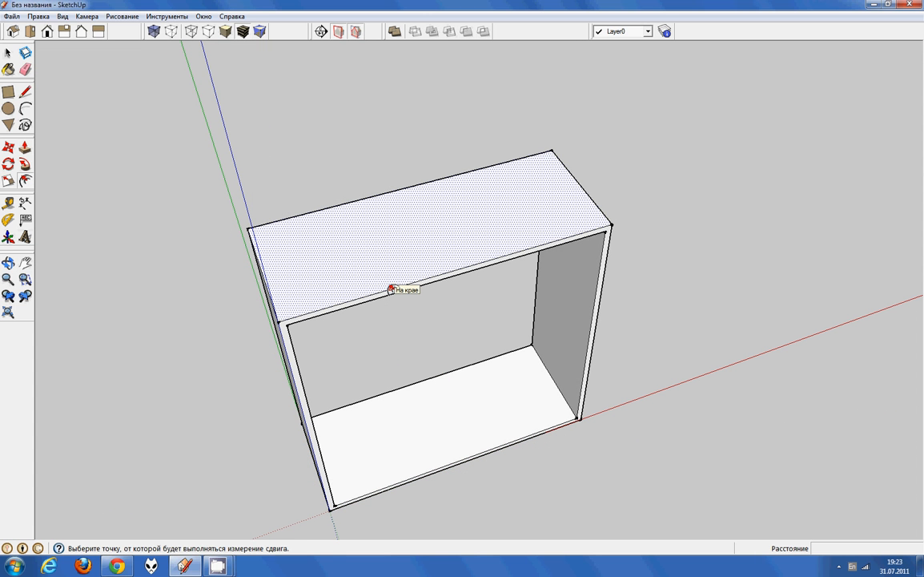
click(388, 289)
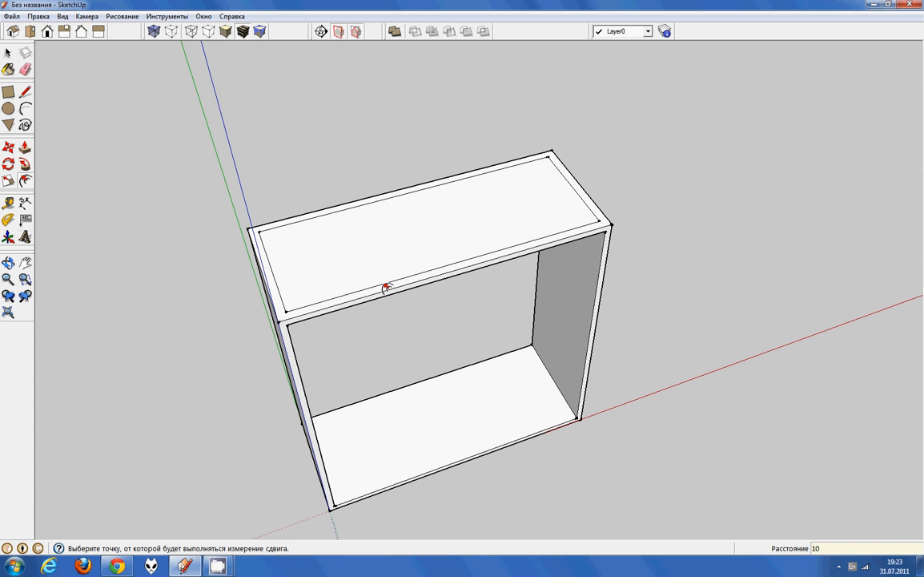
key(Return)
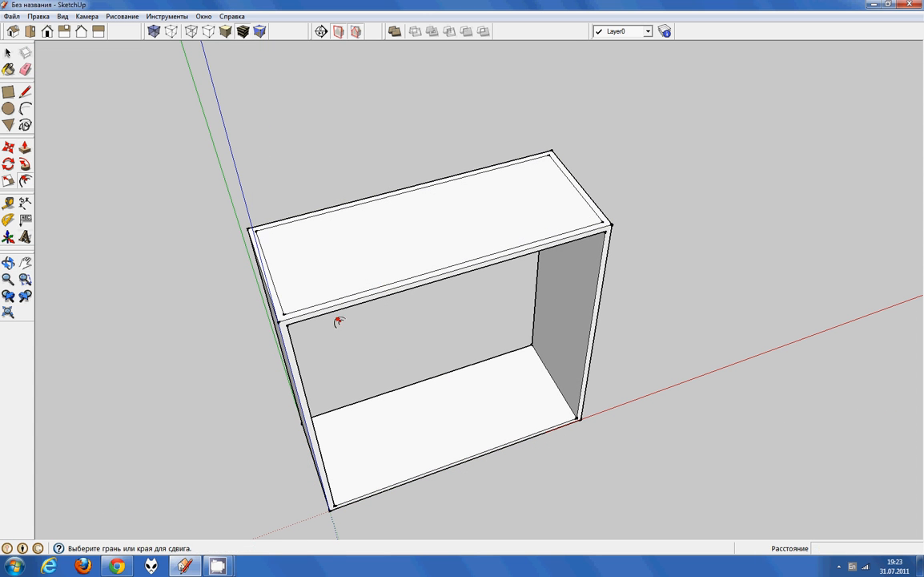
click(8, 261)
drag(129, 346, 186, 293)
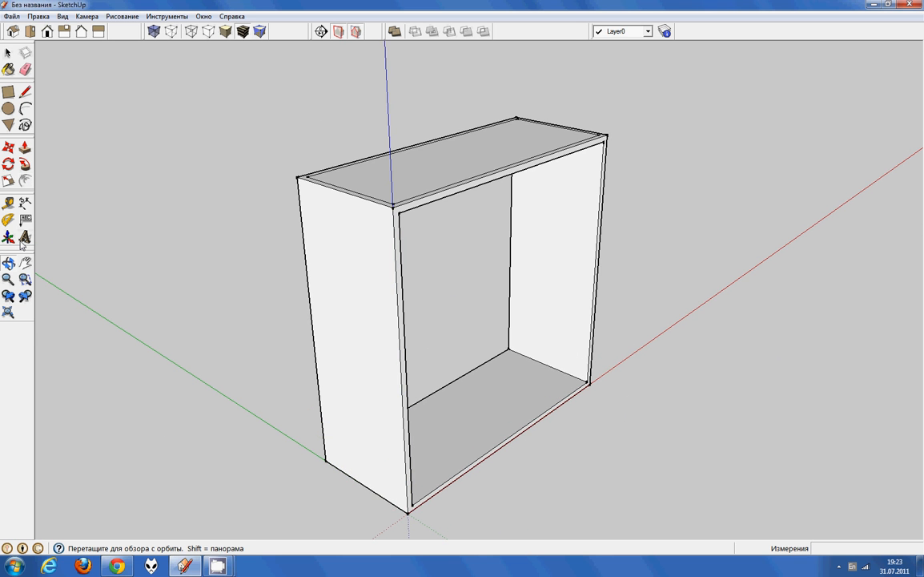
click(25, 179)
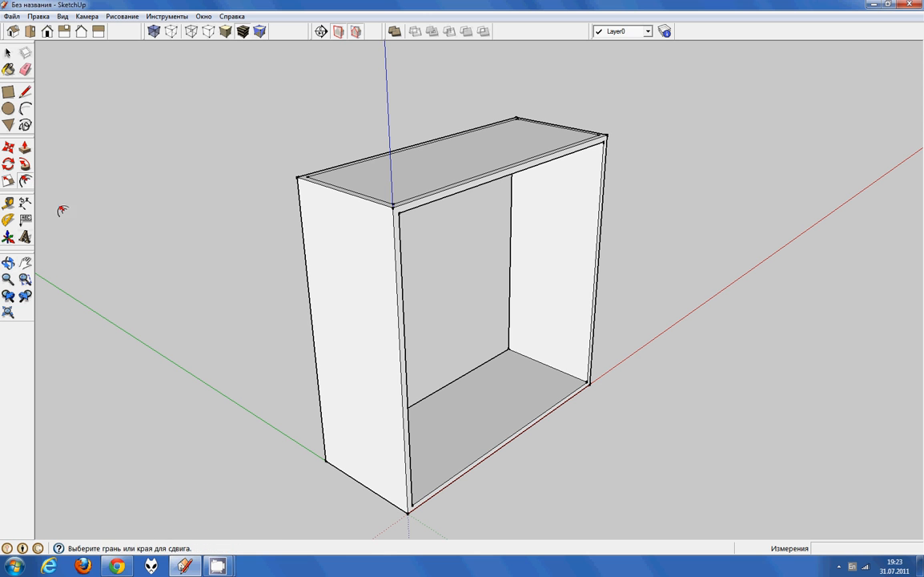
click(395, 373)
click(387, 372)
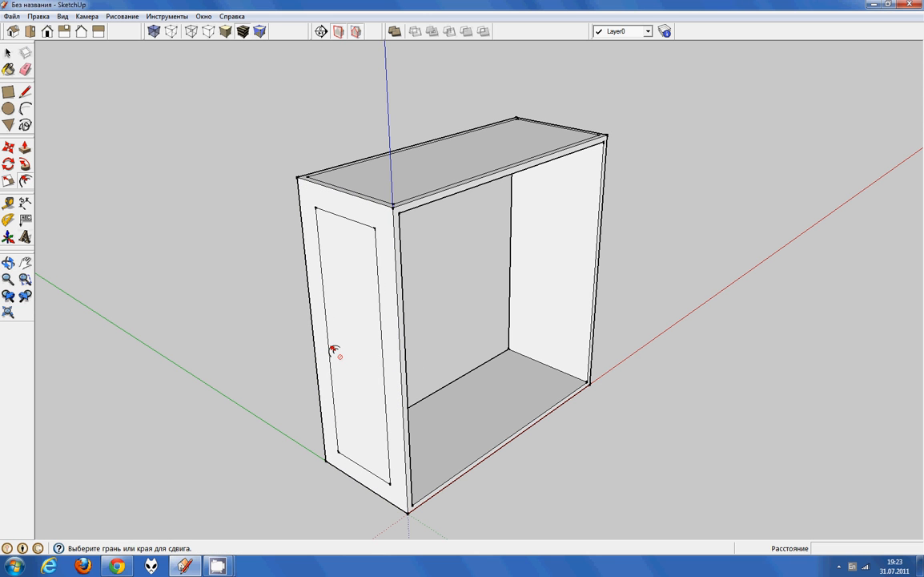
click(334, 350)
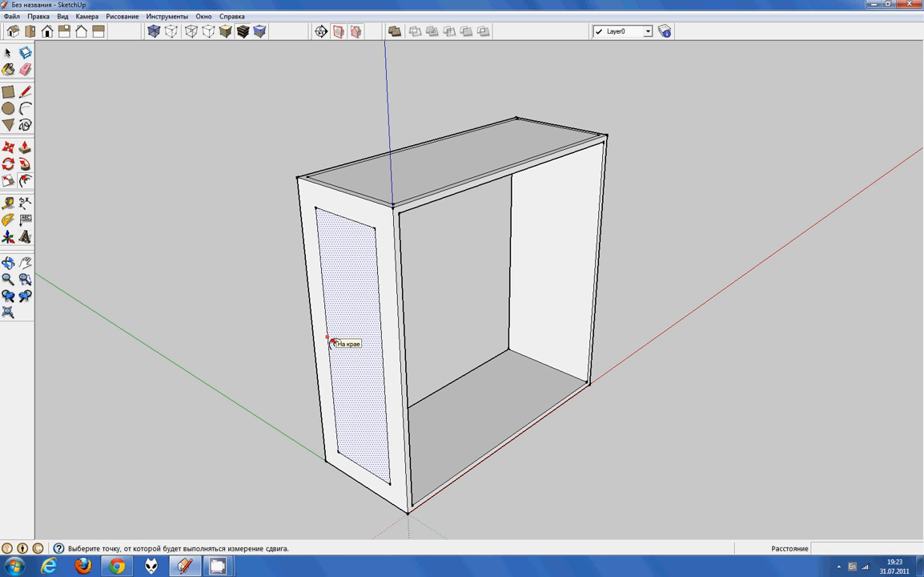
key(Escape)
key(ctrl+z)
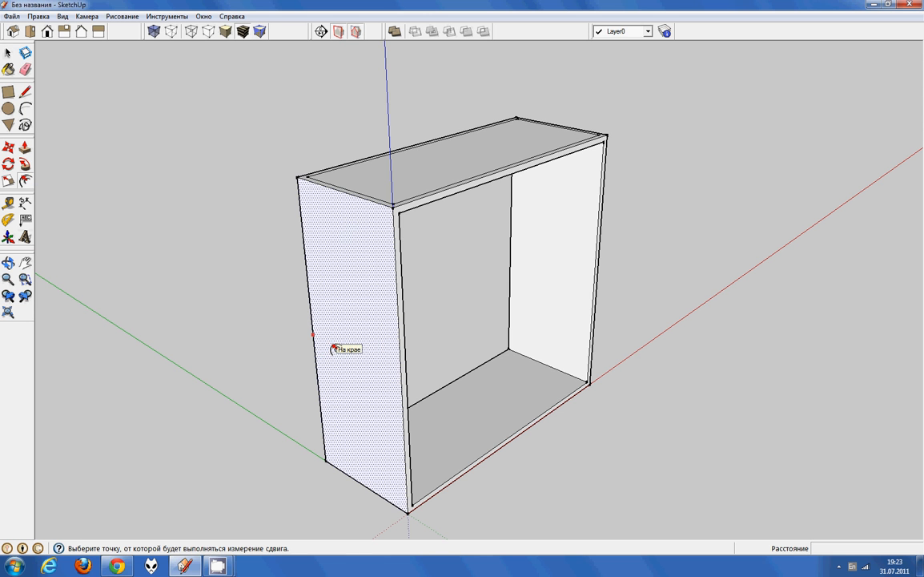
- Offset the outline of the side face at the origin inward by 10 mm
click(403, 375)
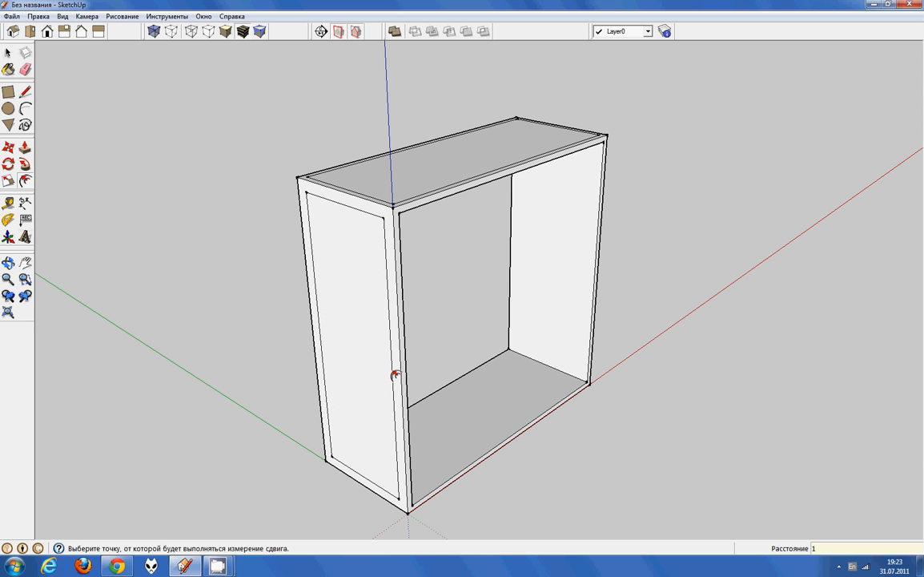
key(Escape)
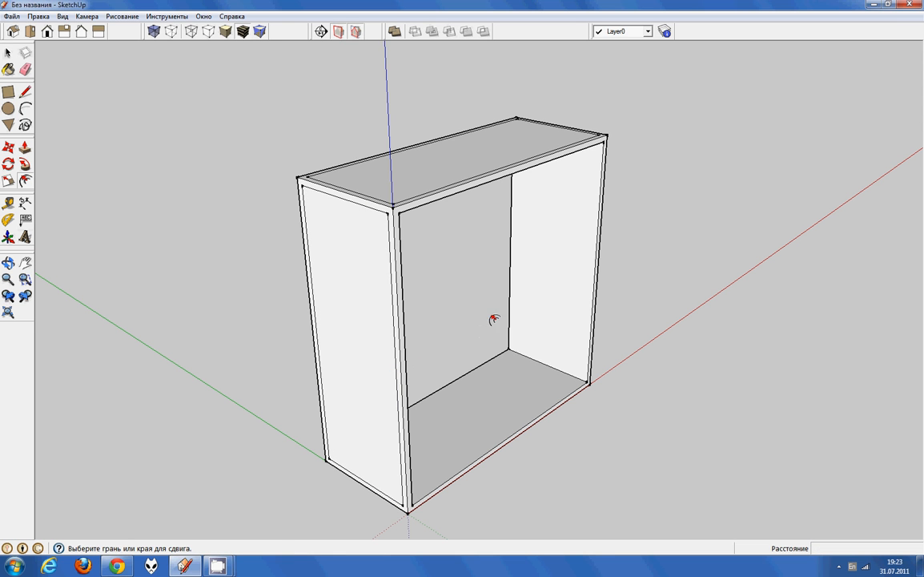
- Offset the outline of the opposite side face, away from the origin, inward by 10 mm
key(o)
drag(652, 284, 479, 297)
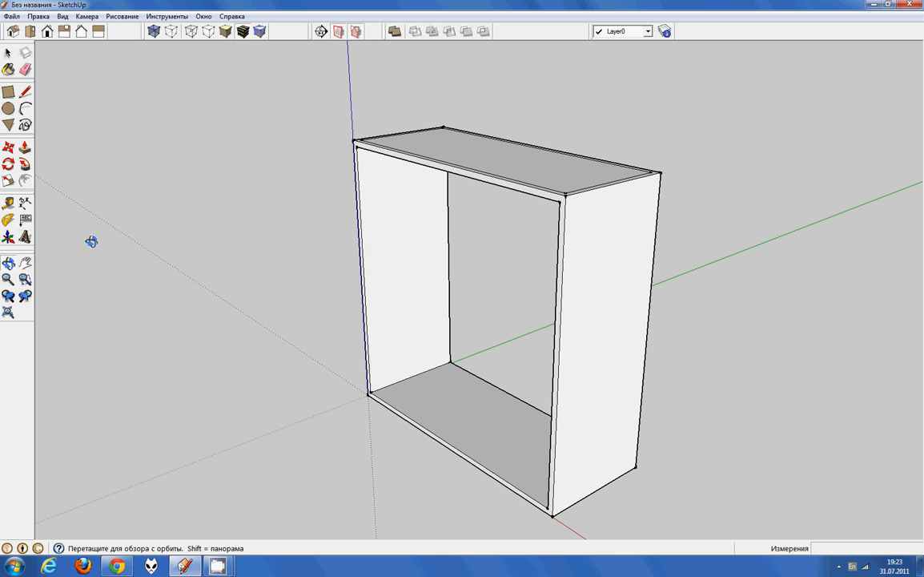
key(f)
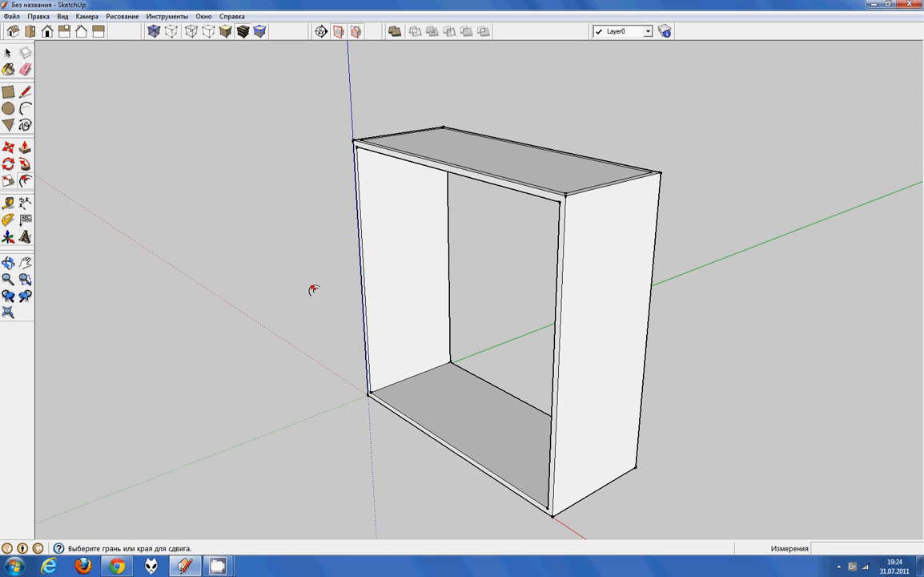
click(569, 354)
click(576, 351)
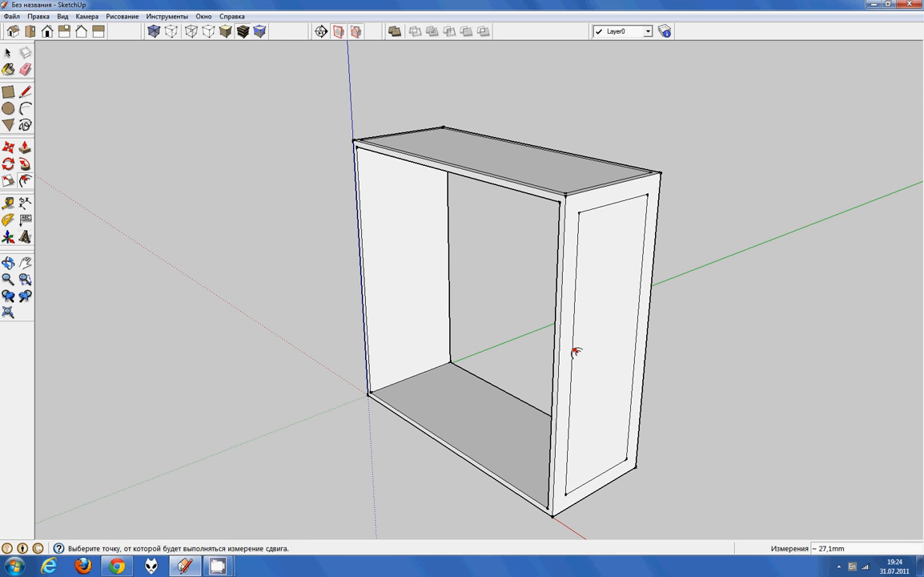
text(10)
key(Return)
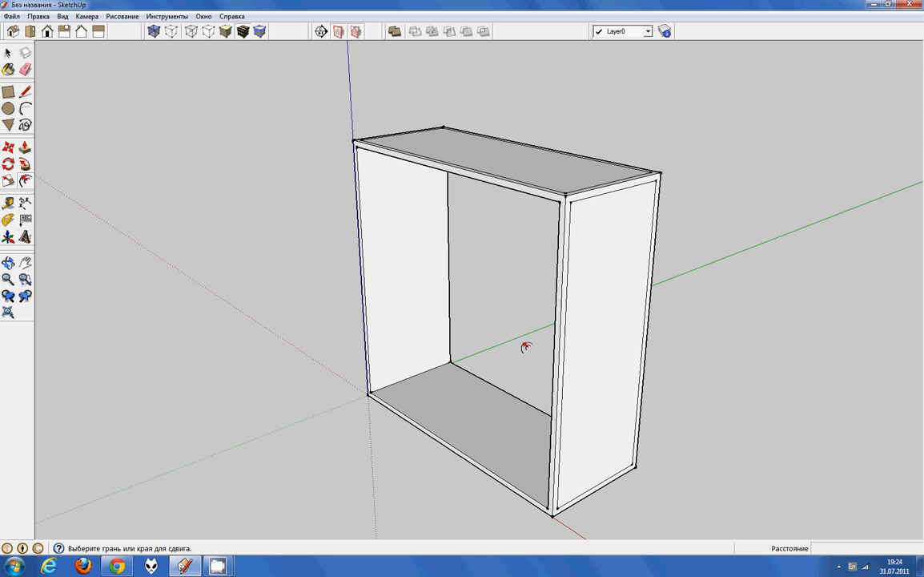
- Offset the outline of the box's underside inward by 10 mm
key(o)
drag(489, 401, 457, 217)
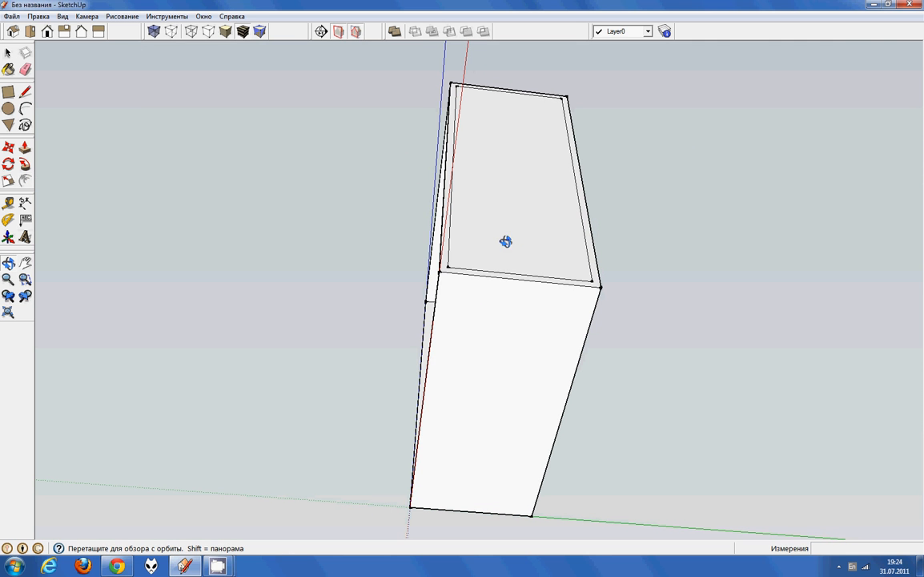
click(25, 180)
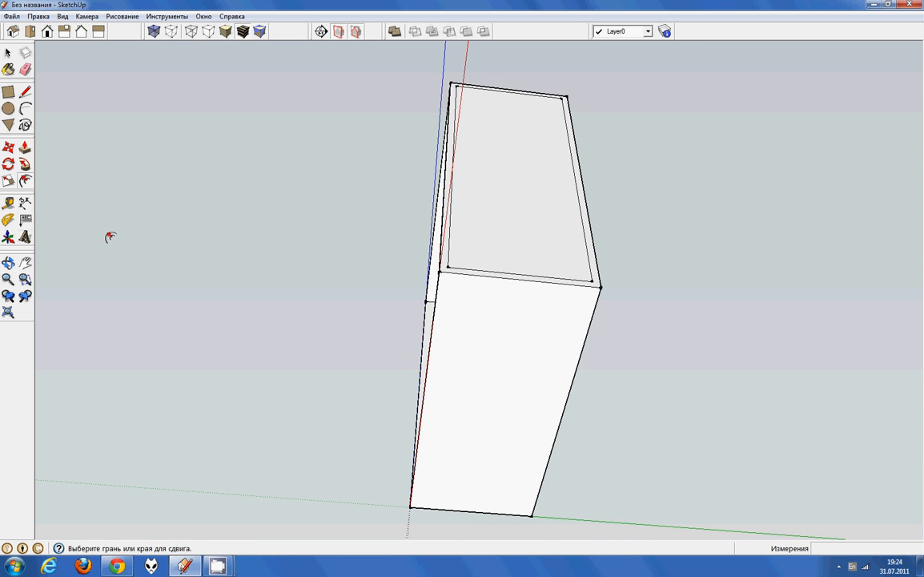
click(431, 377)
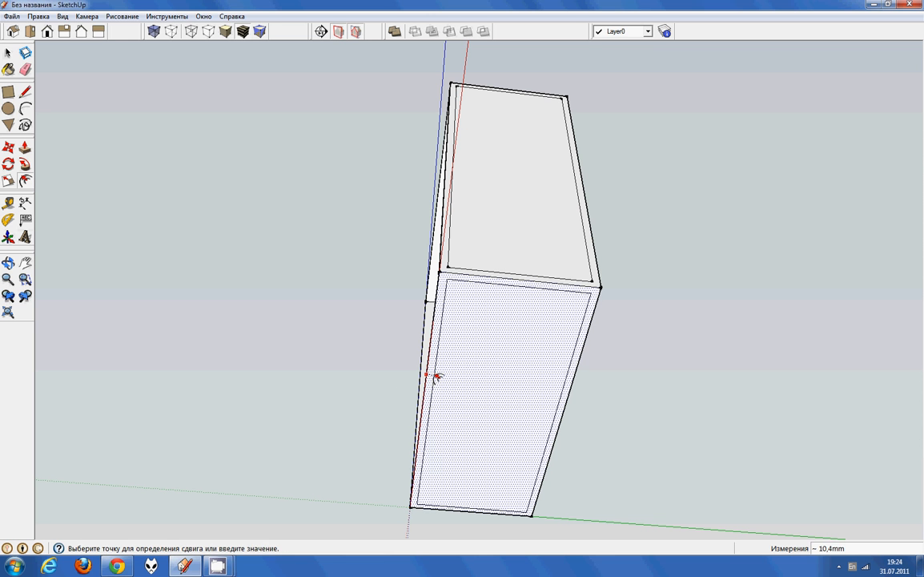
click(436, 376)
text(10)
key(Return)
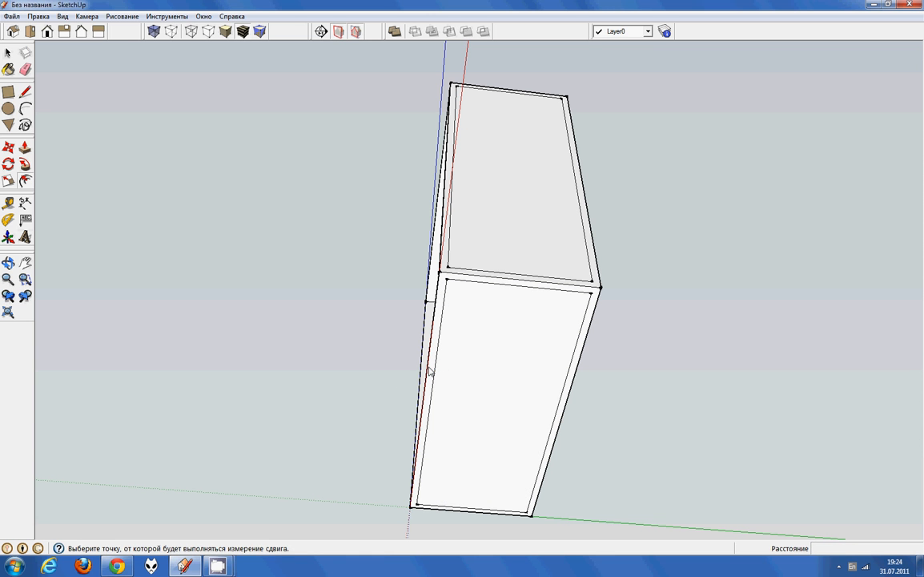
- Push the inner panel of the underside in by 10 mm and delete it to open the bottom frame
key(space)
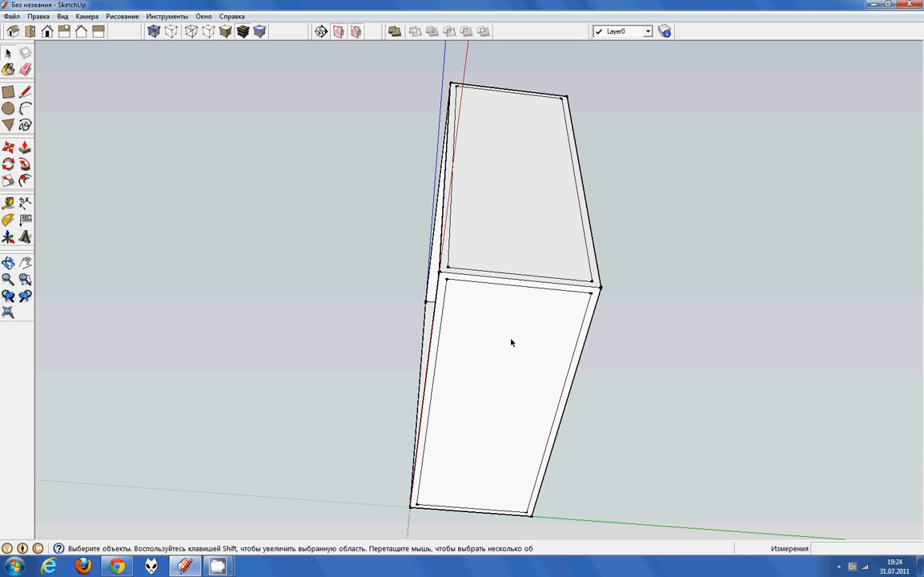
click(484, 380)
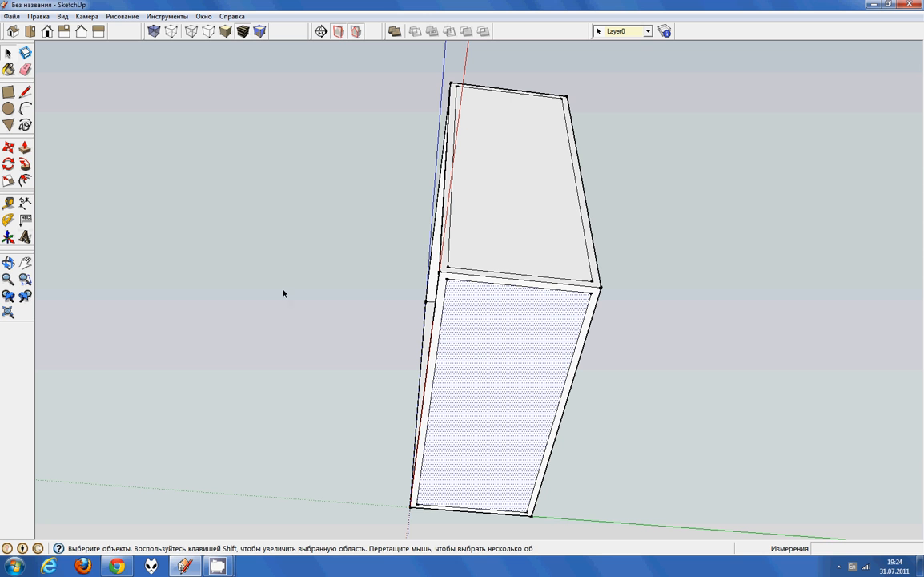
click(29, 142)
mouse_move(480, 406)
mouse_down()
mouse_move(486, 398)
mouse_move(469, 412)
mouse_up()
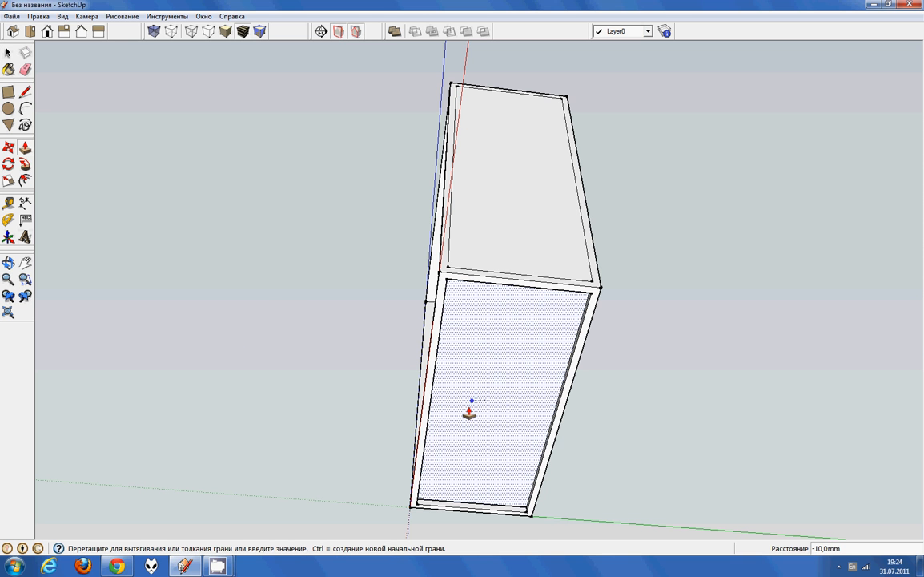
click(469, 411)
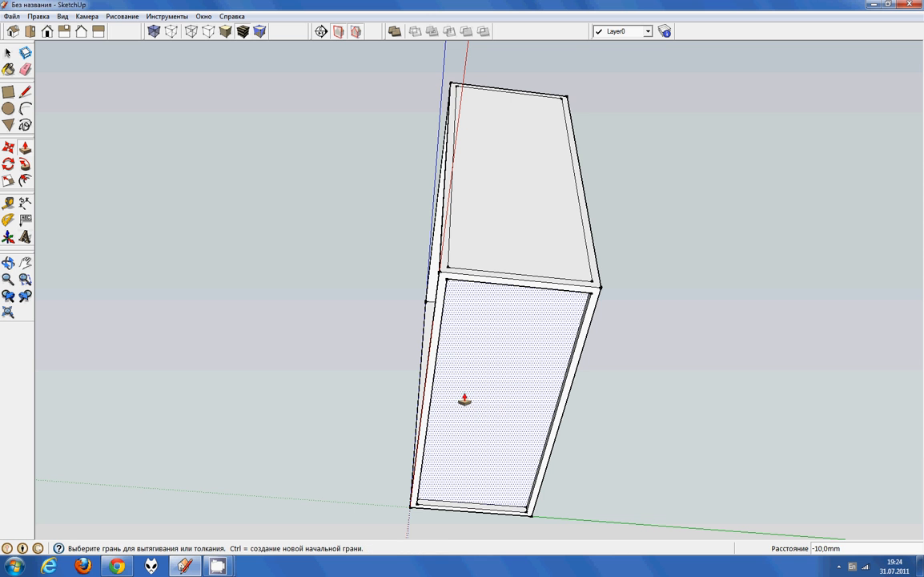
key(space)
key(Delete)
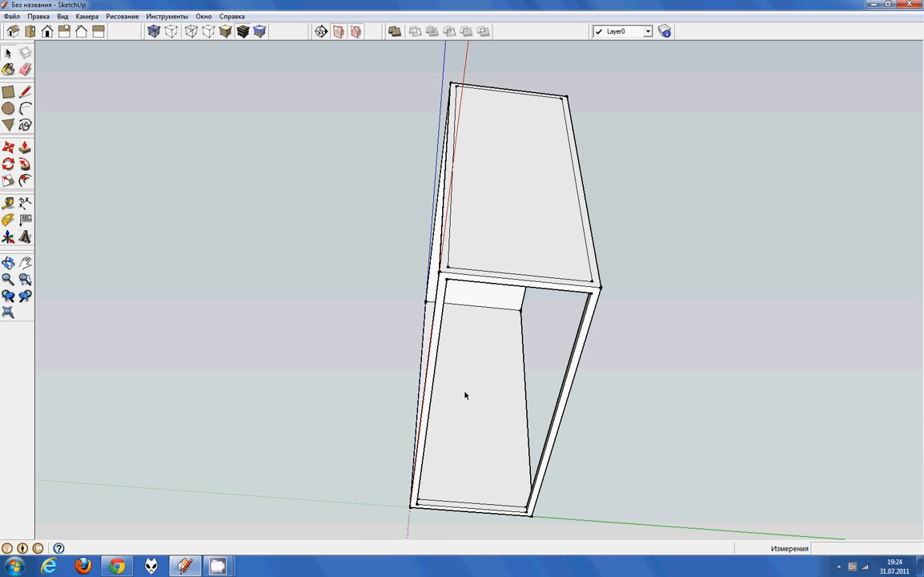
- Push the inner panel of the side face away from the origin in by 10 mm and delete it
key(o)
drag(299, 316, 305, 391)
key(p)
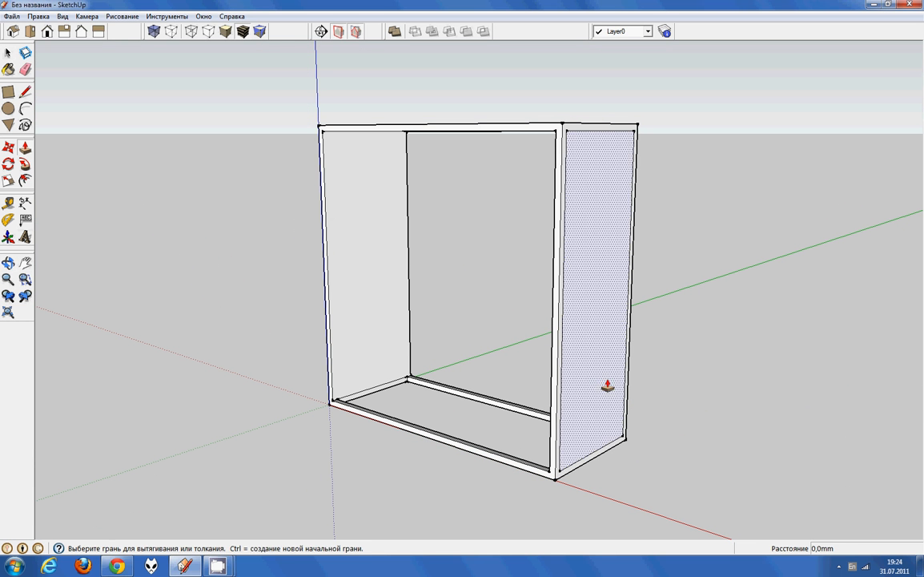
text(-10)
key(Return)
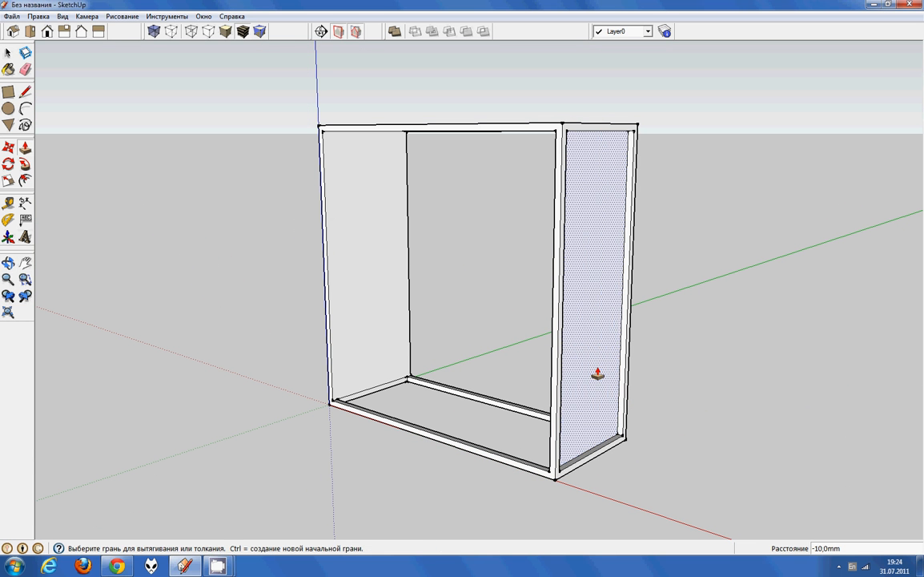
key(space)
click(594, 359)
key(Delete)
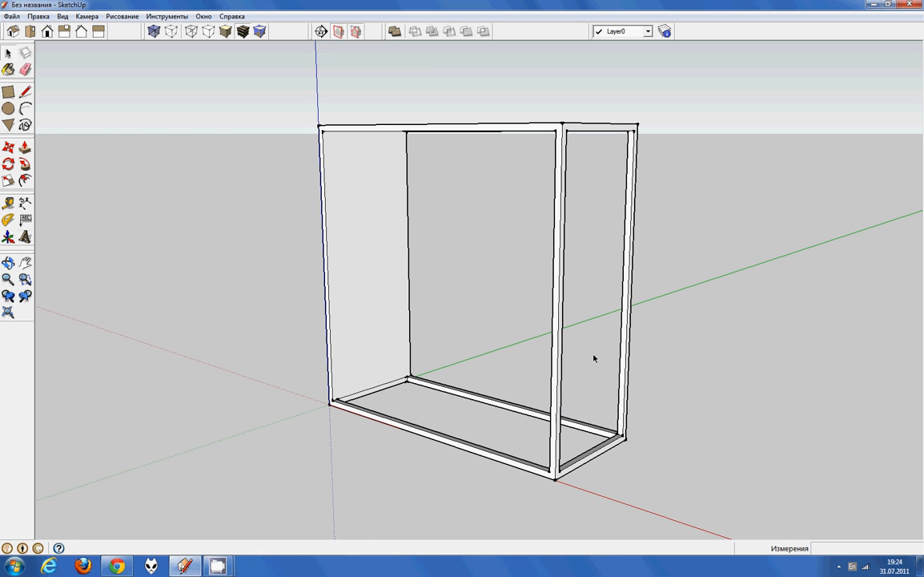
- Push in the inner panel of the side face at the origin and delete it to open that end
key(o)
drag(355, 326, 423, 358)
key(p)
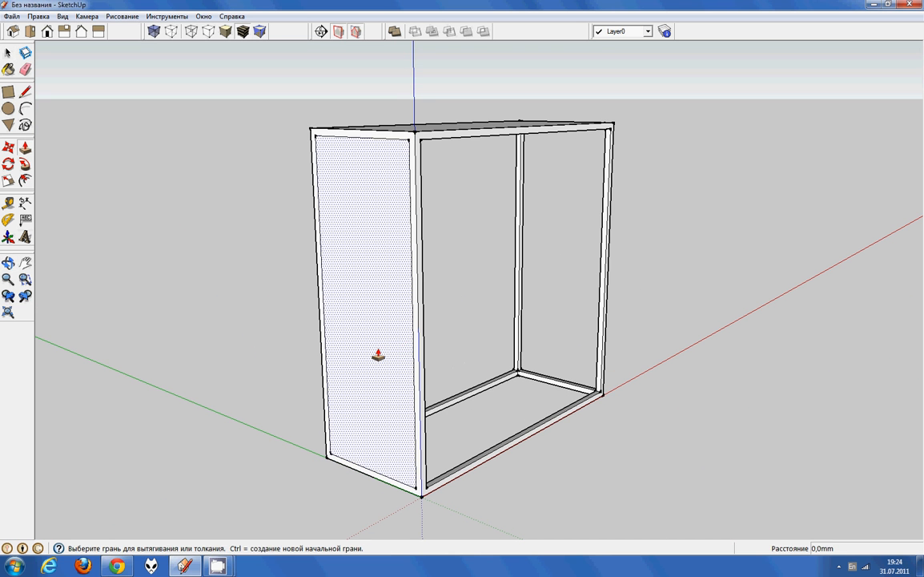
click(388, 342)
click(386, 341)
key(space)
click(386, 338)
key(Delete)
- Push in the inner panel of the box's top face and delete it to open the top
key(o)
drag(455, 268, 433, 385)
key(space)
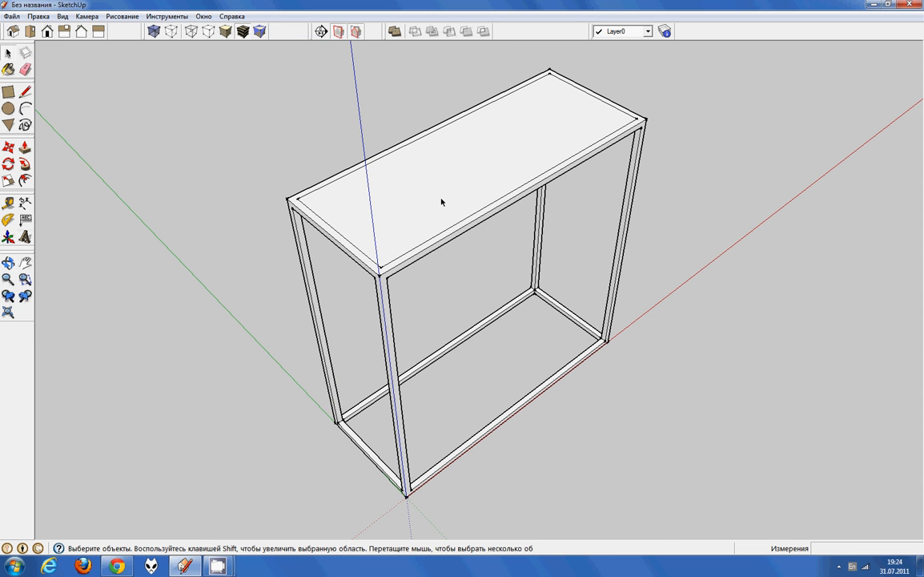
key(p)
click(439, 202)
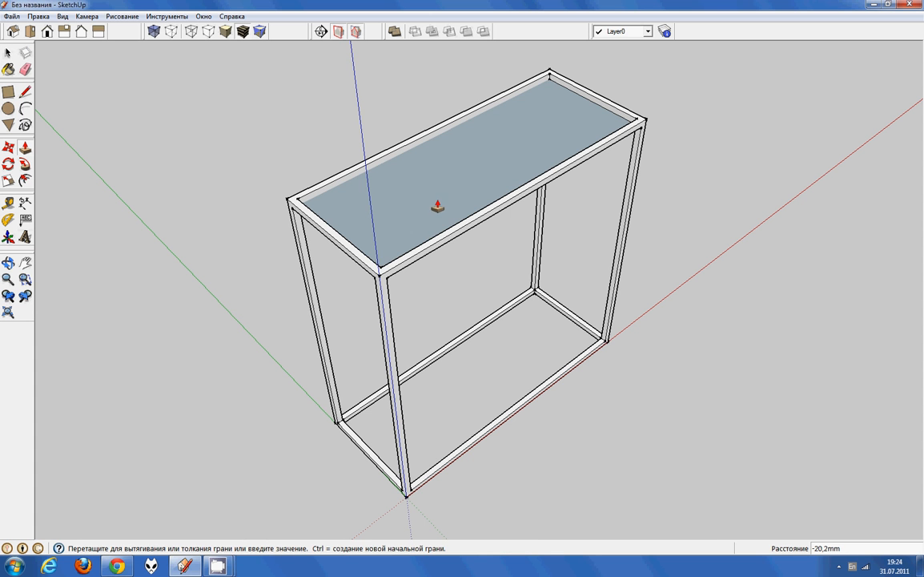
click(453, 200)
key(space)
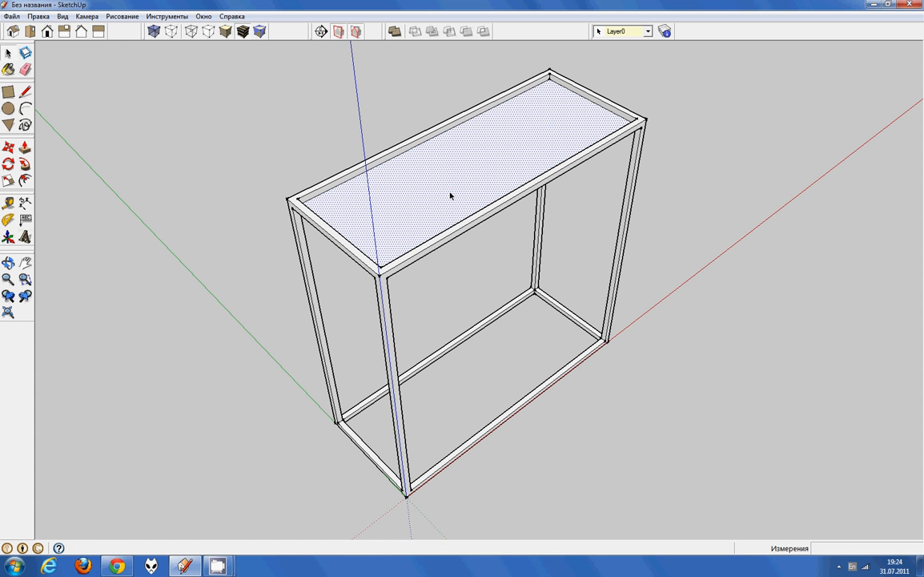
key(Delete)
- Select all the connected geometry of the frame and make it a component named "frame"
click(416, 250)
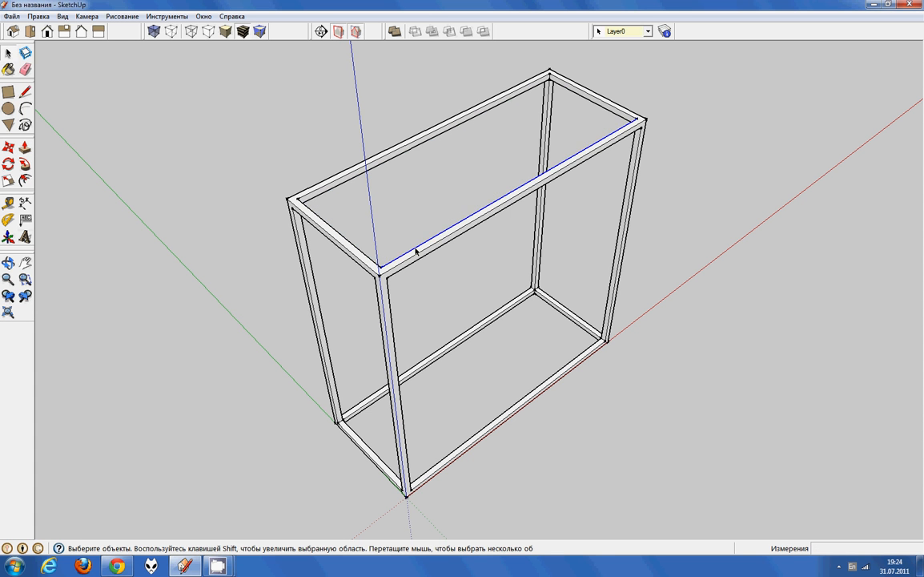
triple_click(426, 254)
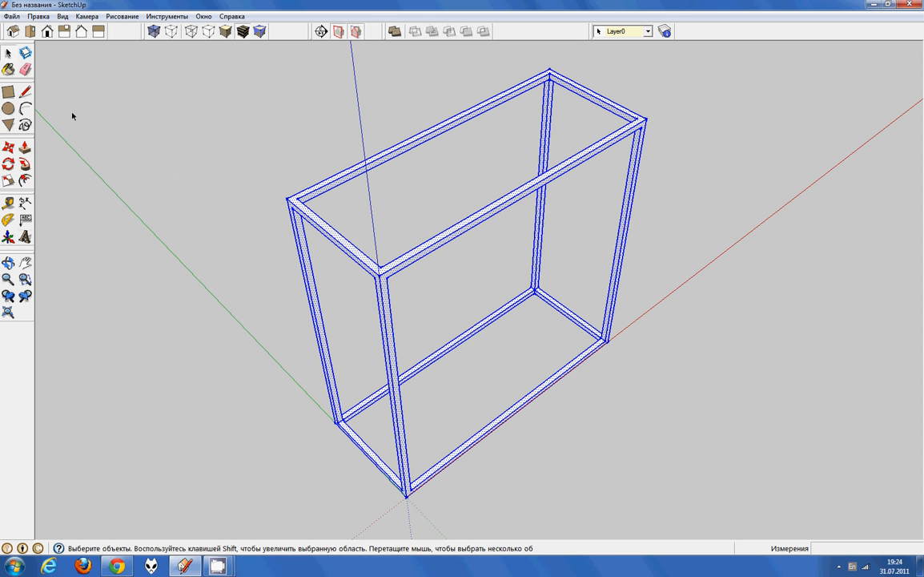
click(28, 52)
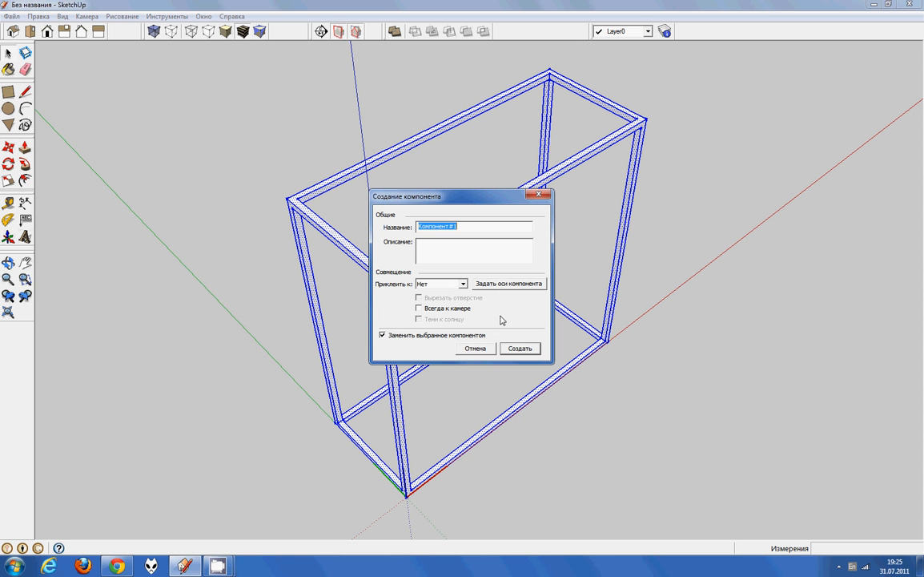
text(frame)
key(Return)
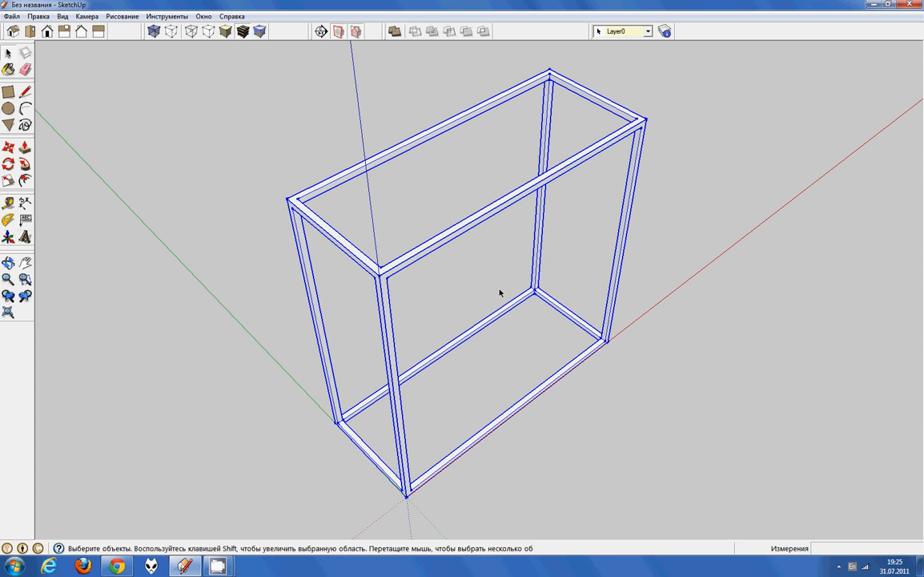
click(672, 341)
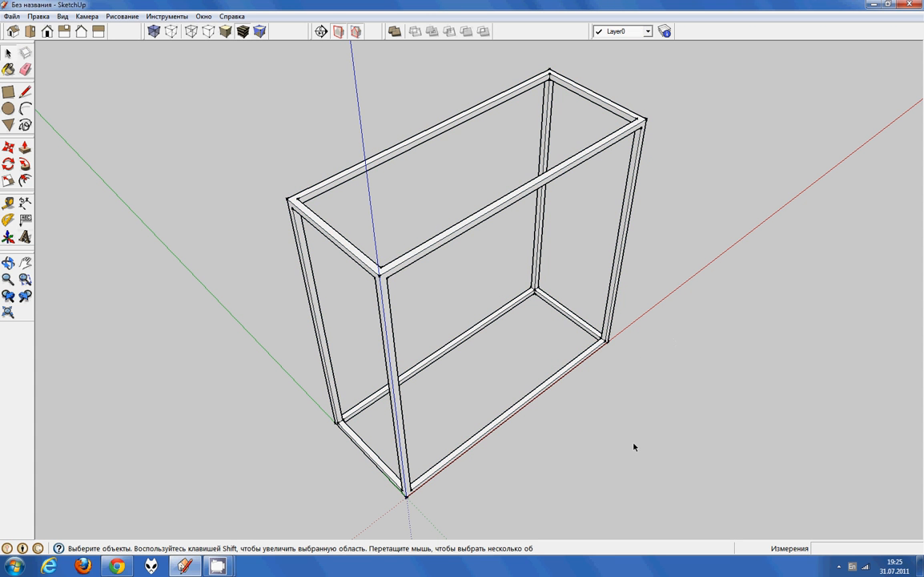
- Switch the camera to parallel projection and view the frame's end face away from the origin from the right
middle_drag(677, 408, 197, 264)
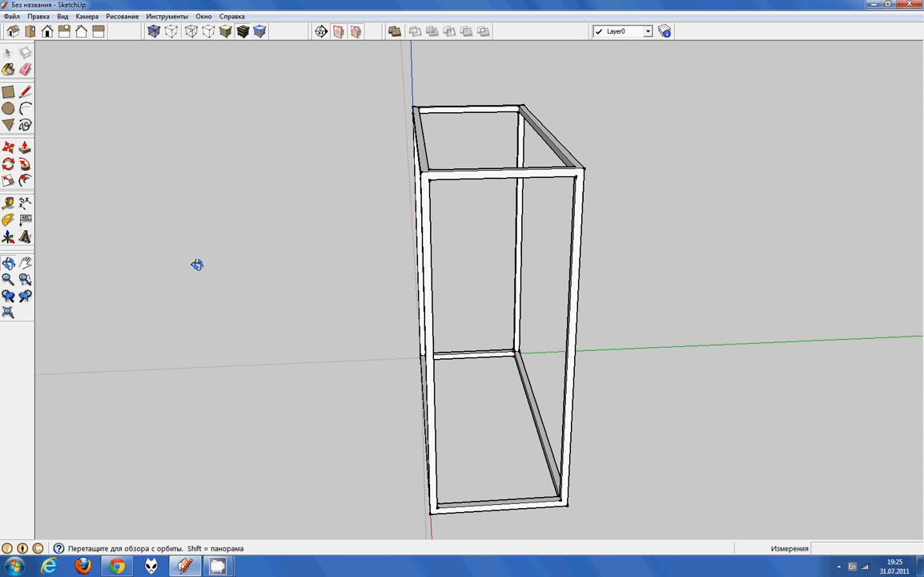
middle_drag(328, 273, 274, 256)
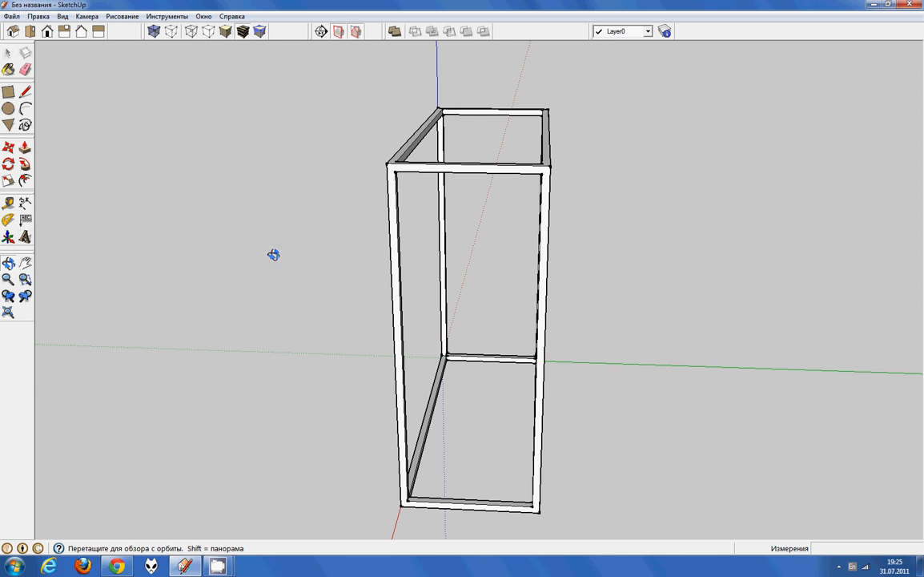
click(86, 16)
click(93, 71)
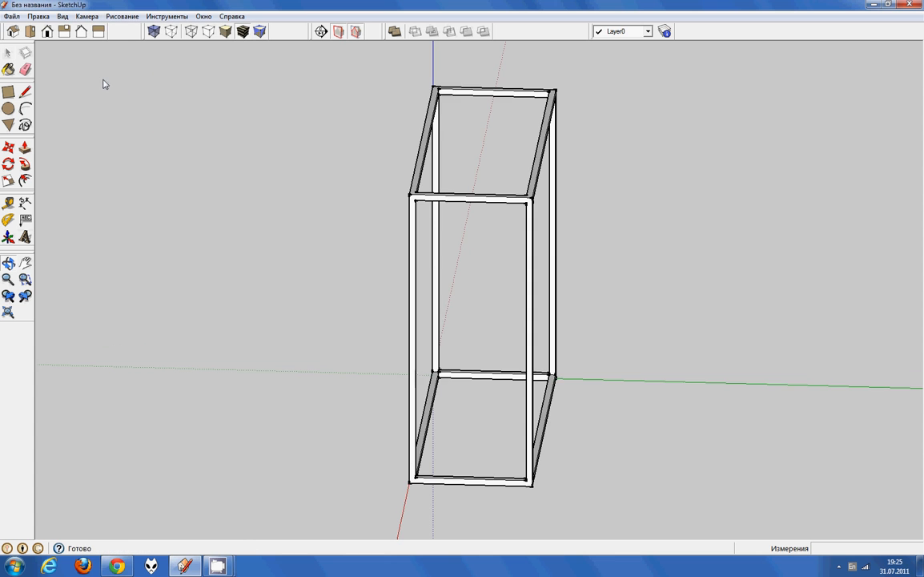
drag(485, 336, 518, 246)
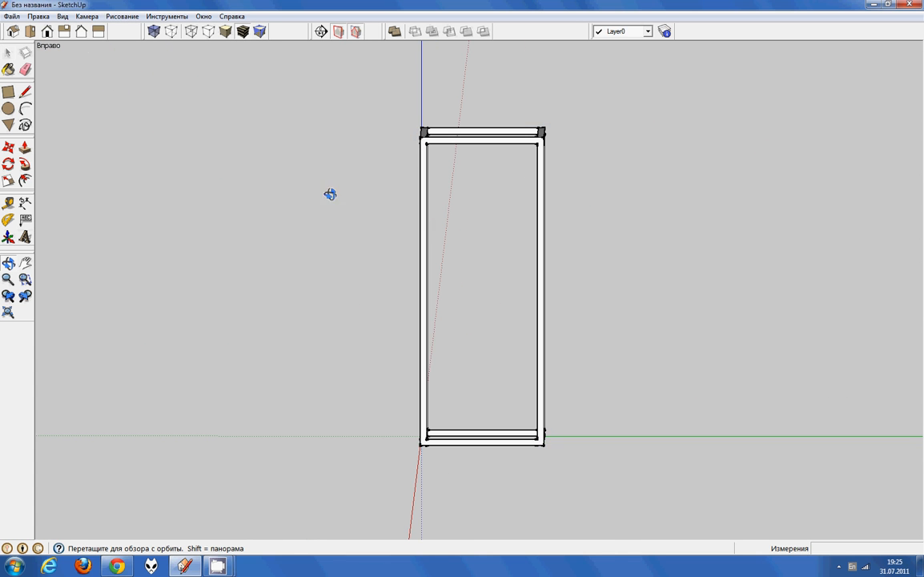
scroll(384, 200, up, 2)
scroll(388, 217, down, 1)
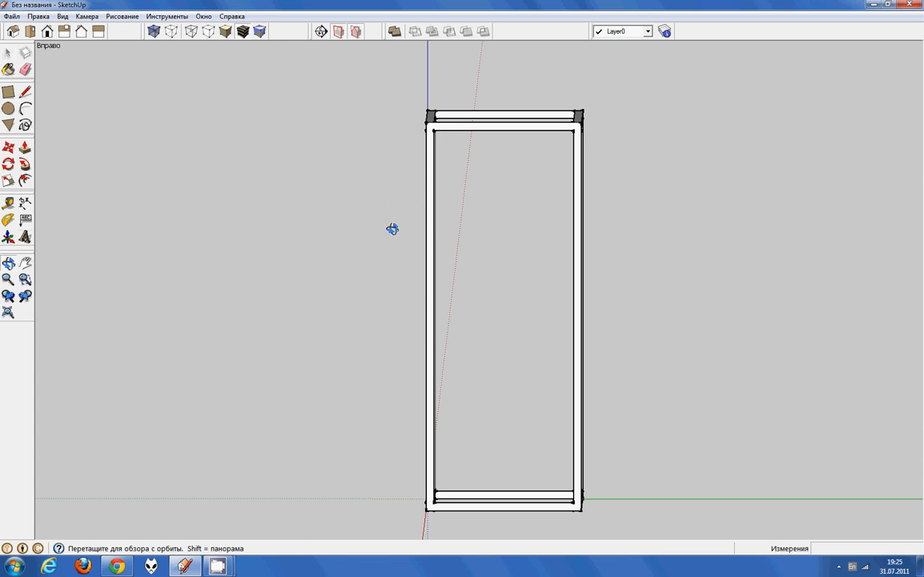
- Draw a 500 × 200 mm rectangle covering the frame's end face away from the origin, corner to corner
click(8, 91)
click(427, 122)
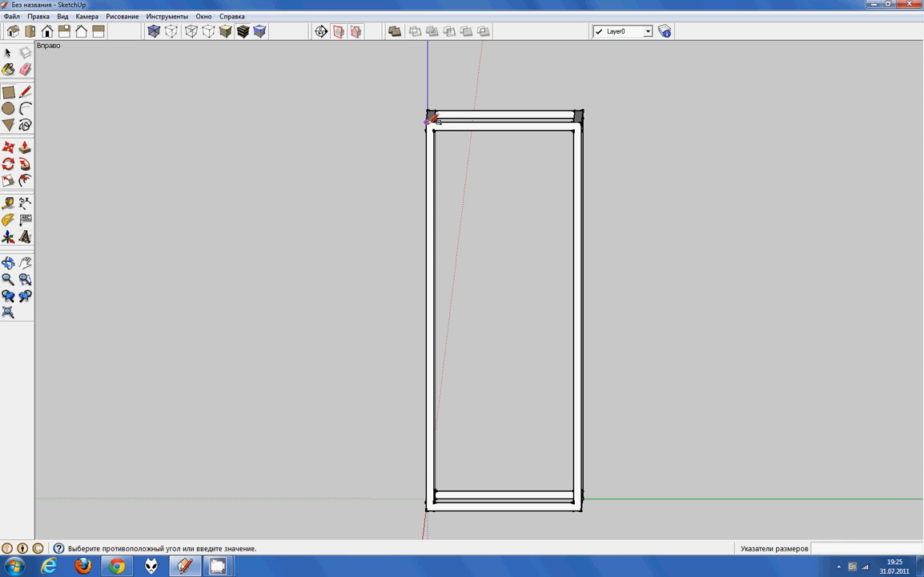
click(582, 509)
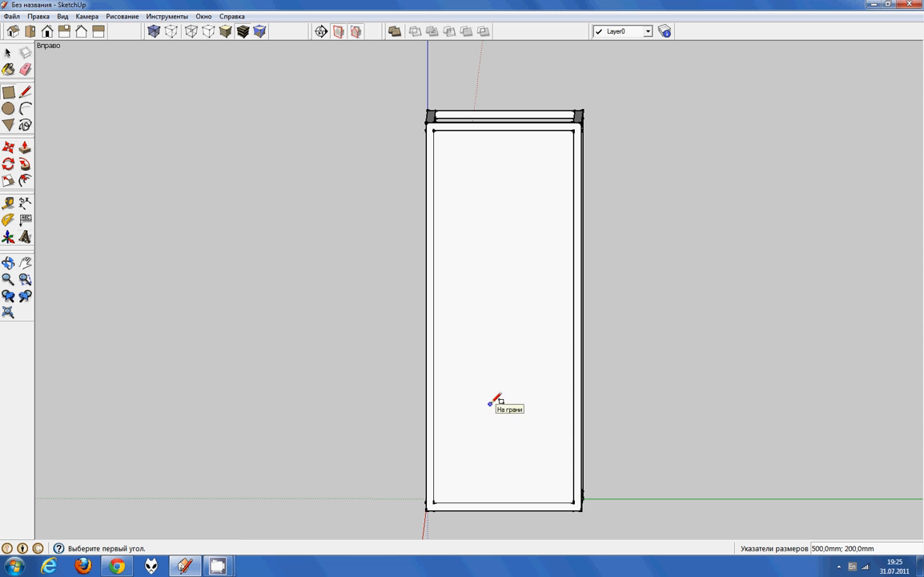
- Move the new rectangular face about 54 mm outward from the frame along the red axis
key(o)
drag(382, 370, 691, 442)
scroll(679, 456, up, 2)
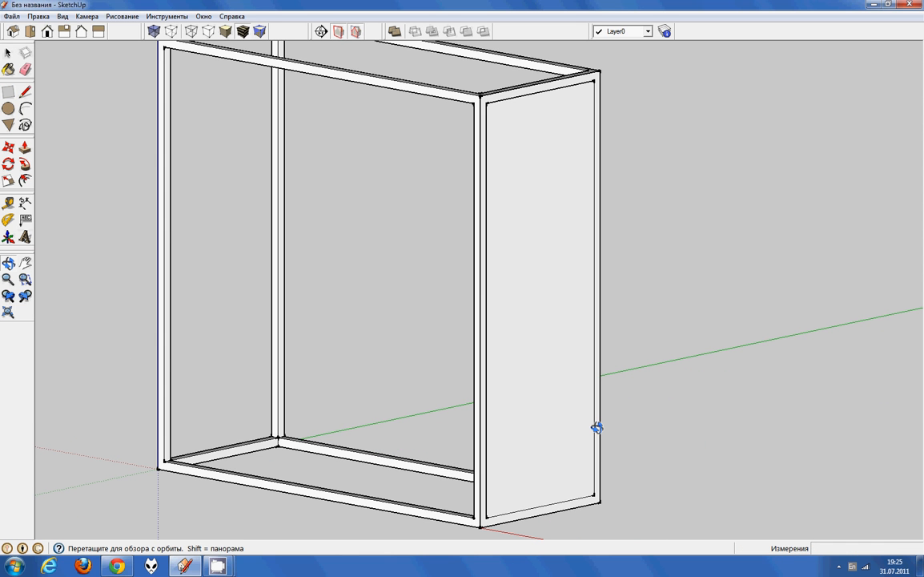
scroll(585, 418, down, 2)
key(m)
click(549, 348)
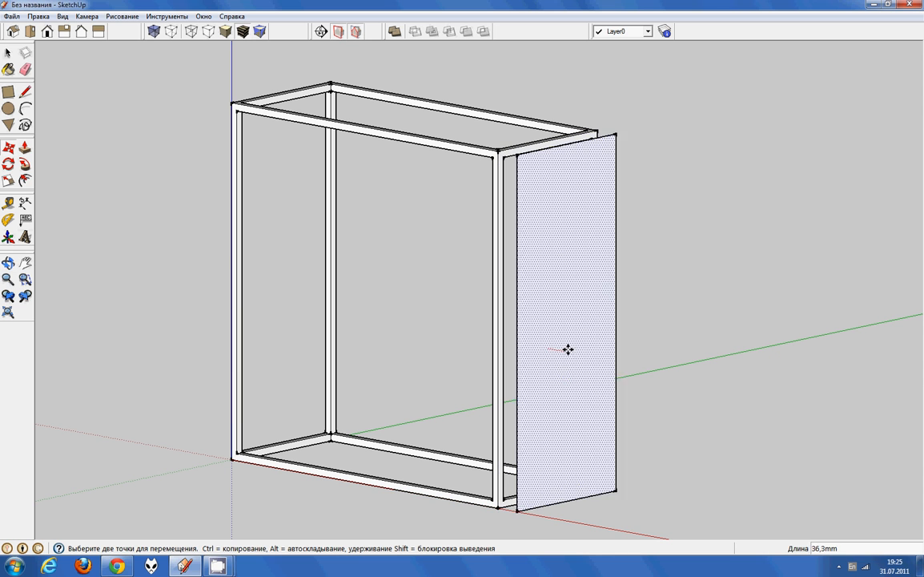
click(578, 350)
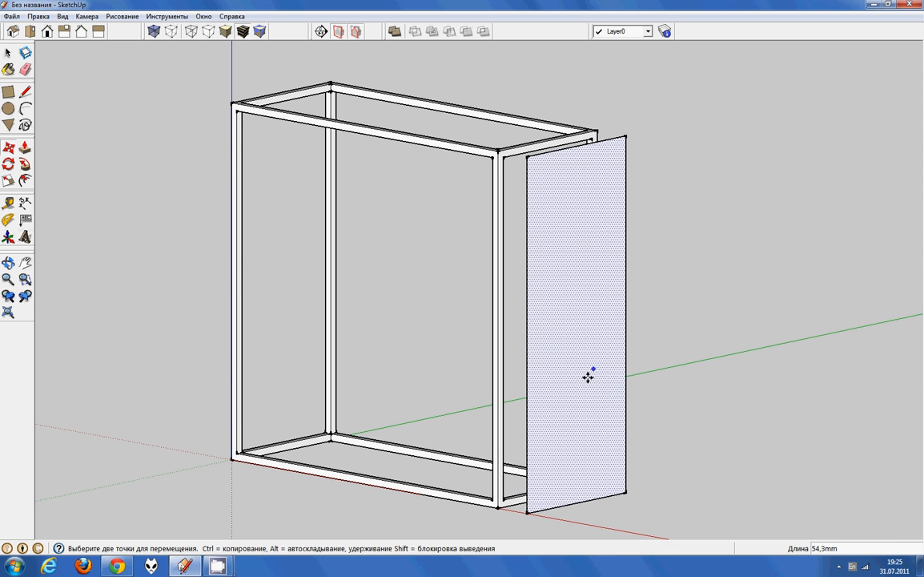
- Extrude the detached rectangular face into a panel 2 mm thick
key(p)
click(586, 366)
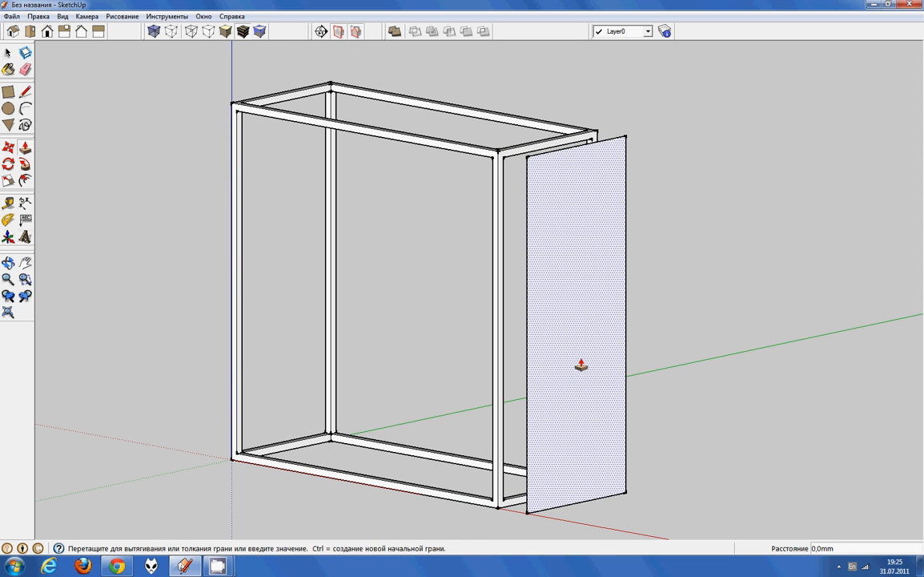
click(586, 365)
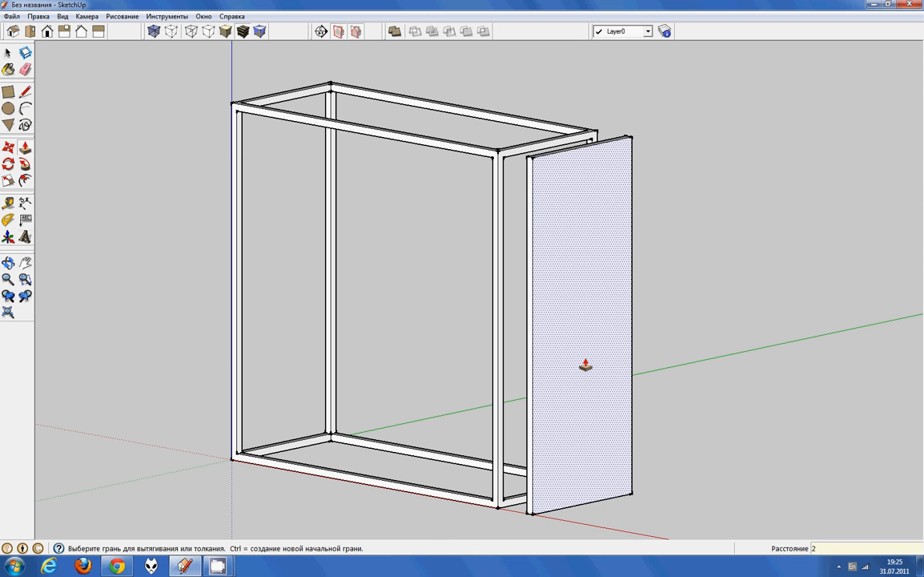
key(Return)
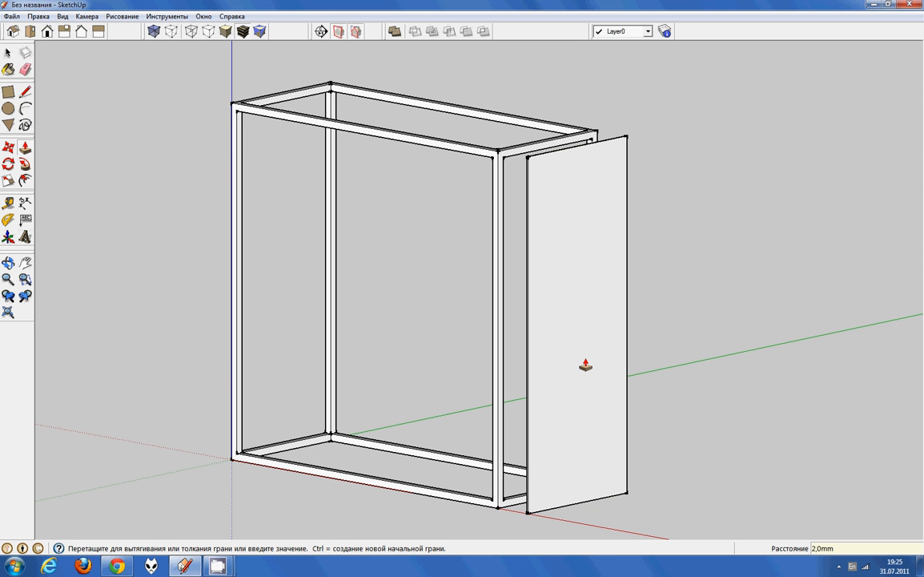
- In the right view, place a vertical guide 100 mm from the panel's long edge and a horizontal guide 250 mm below its upper edge
key(o)
drag(588, 284, 372, 285)
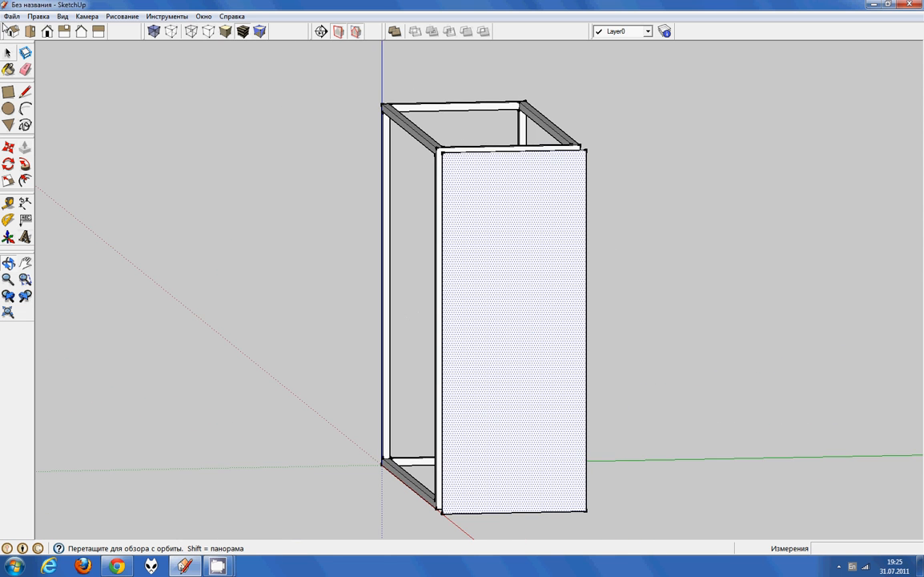
click(47, 30)
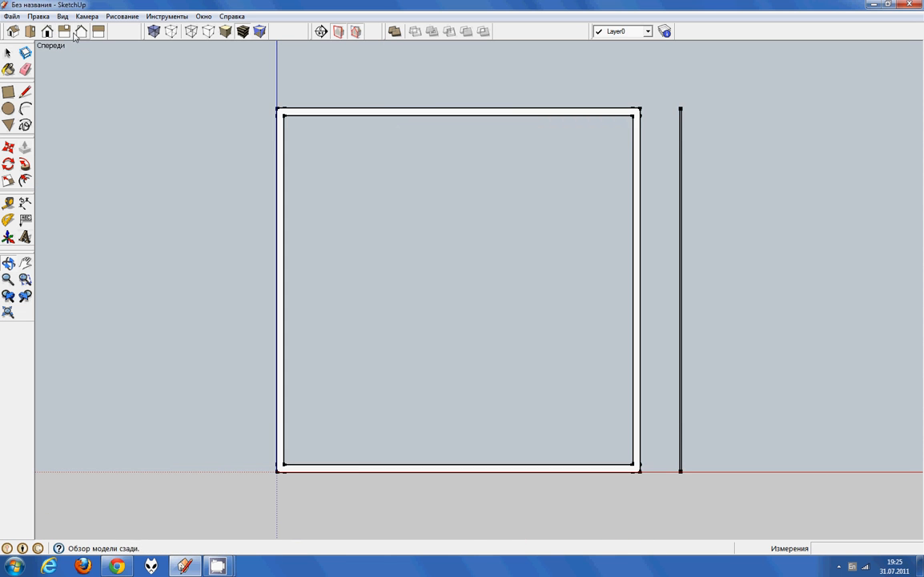
click(64, 31)
scroll(524, 248, up, 1)
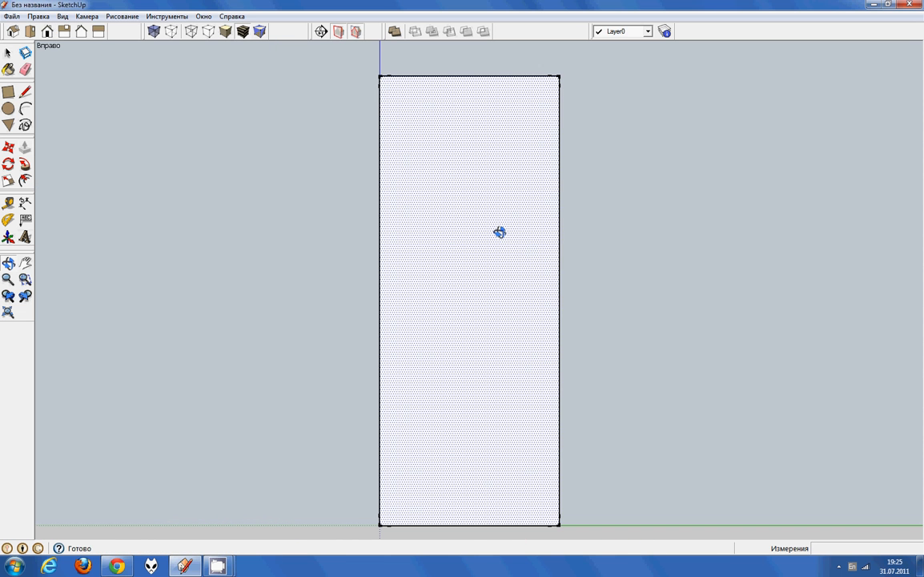
click(8, 203)
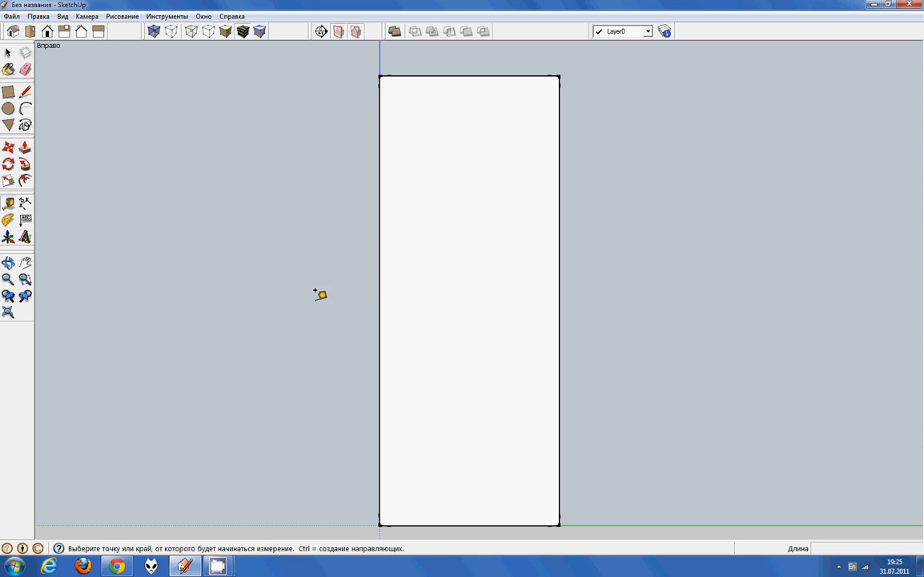
click(382, 290)
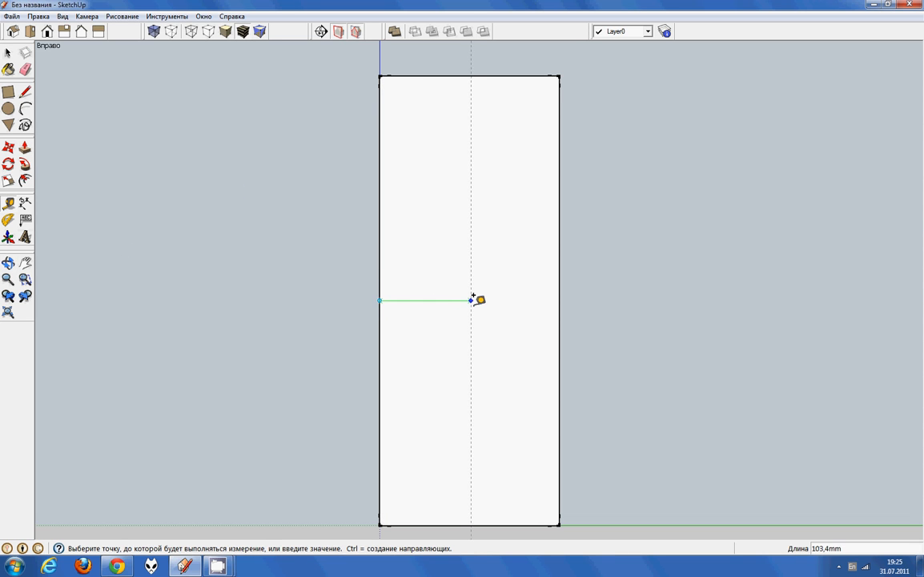
text(100)
key(Return)
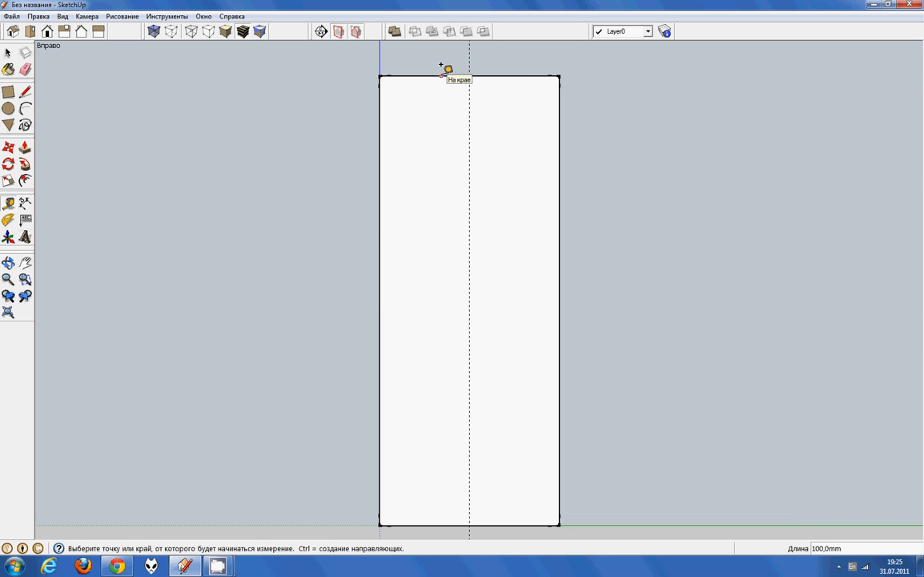
click(442, 76)
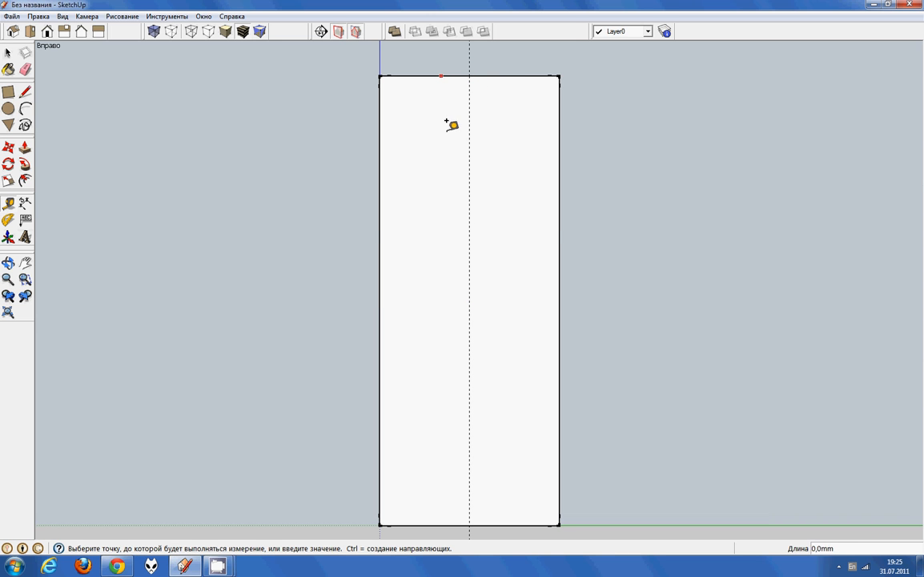
click(416, 290)
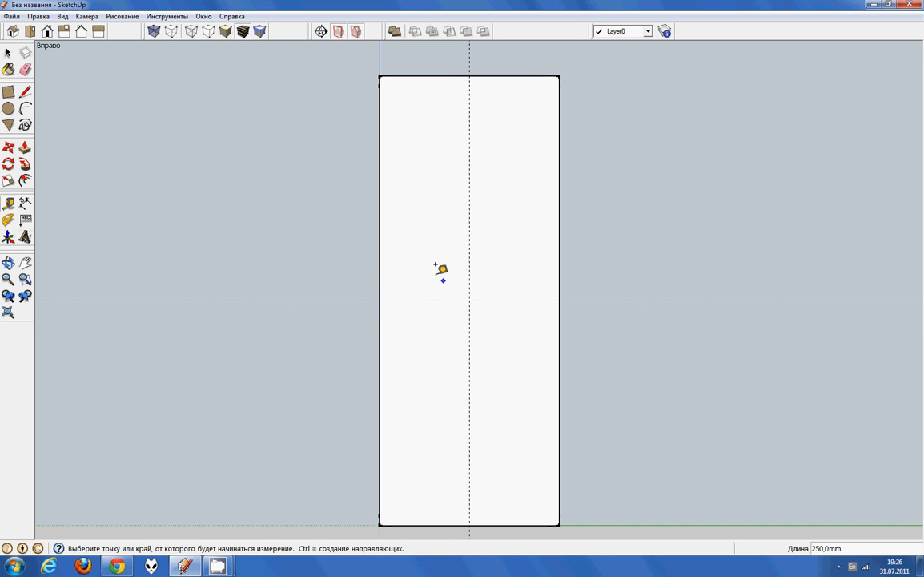
- Place two vertical guides on the panel, 75 mm to either side of the vertical centre guide
click(469, 203)
click(422, 201)
key(Return)
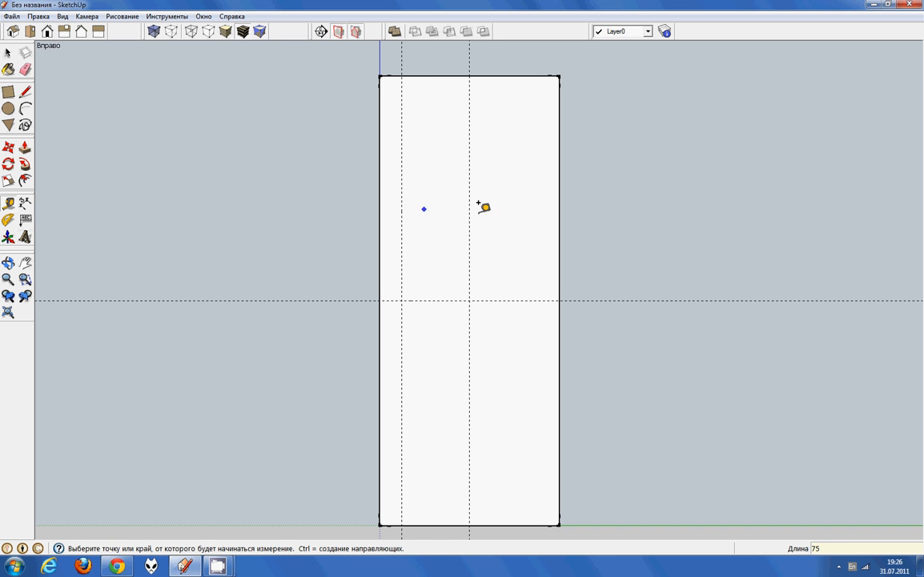
click(470, 200)
click(528, 197)
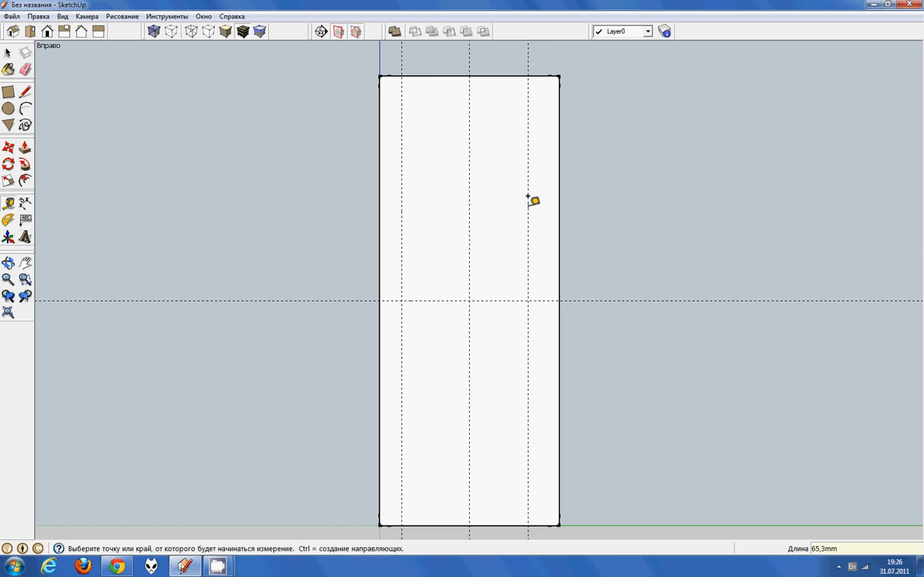
text(75)
key(Return)
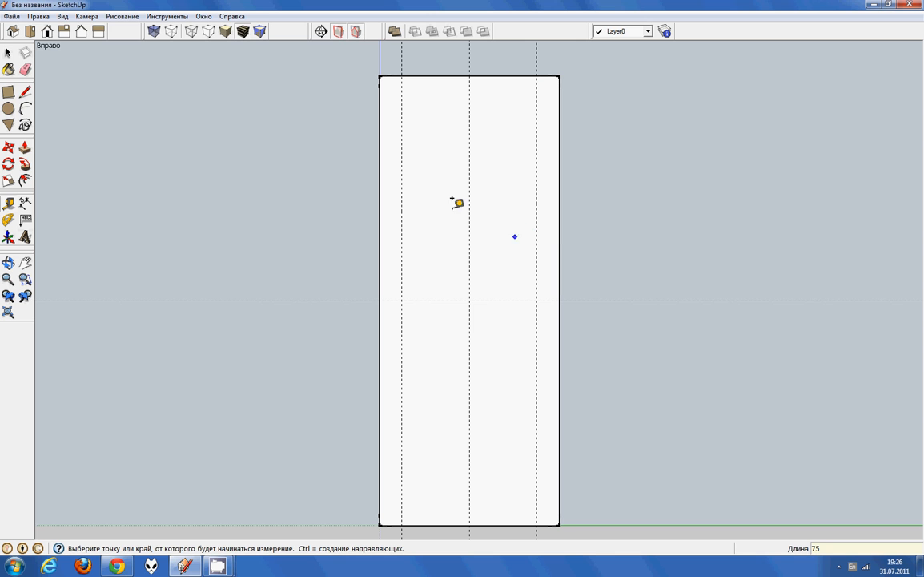
- Draw two 150 × 40 mm rectangles, one below the other, between the outer vertical guides near the panel's upper edge
click(13, 96)
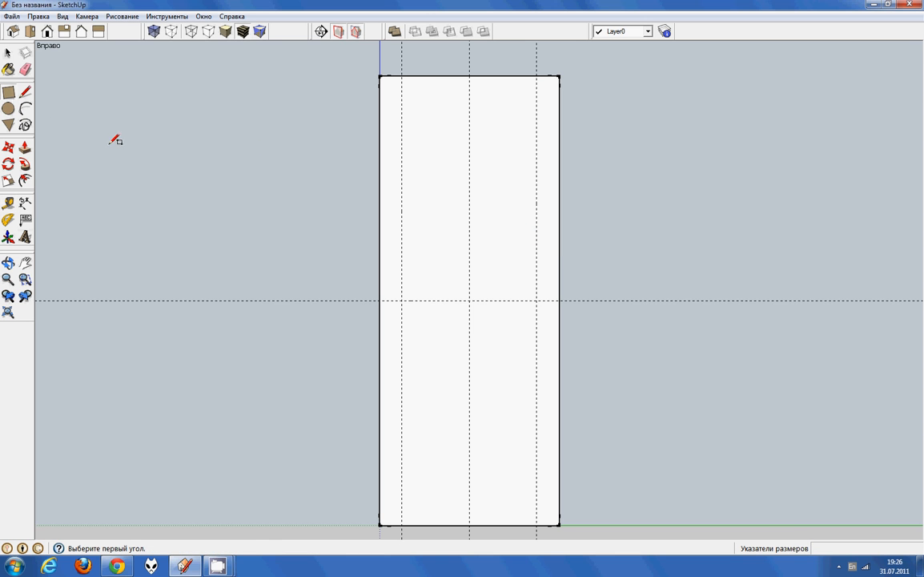
click(402, 96)
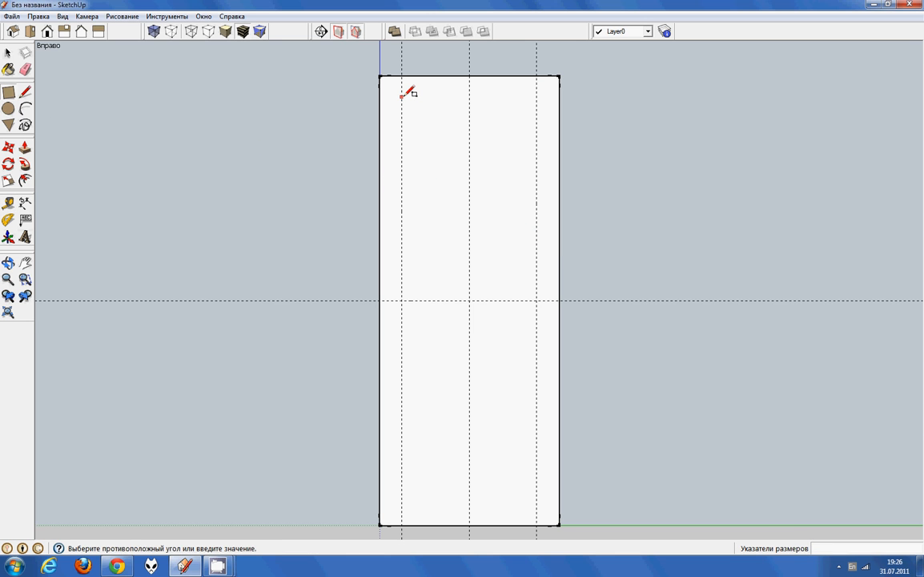
click(536, 132)
text(150;40)
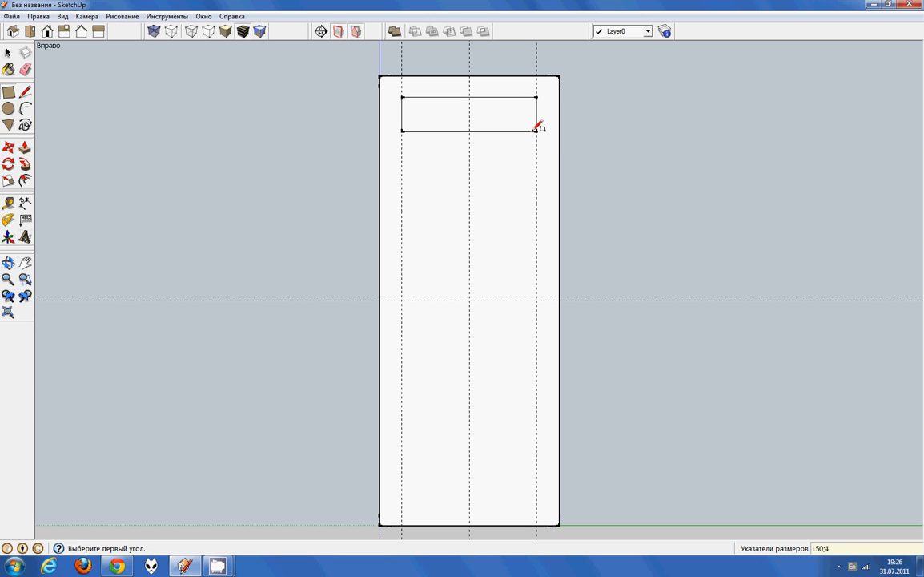
click(402, 141)
click(537, 172)
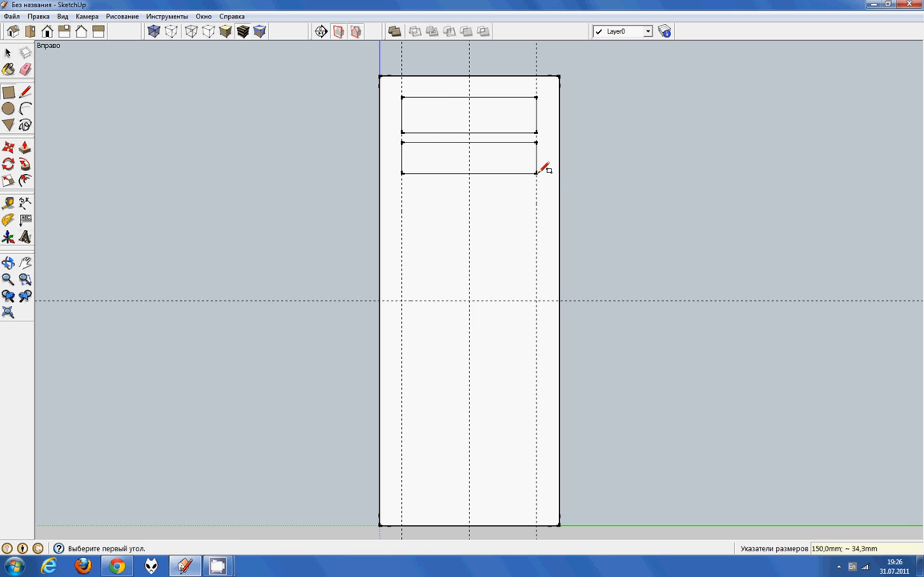
text(150;40)
key(Return)
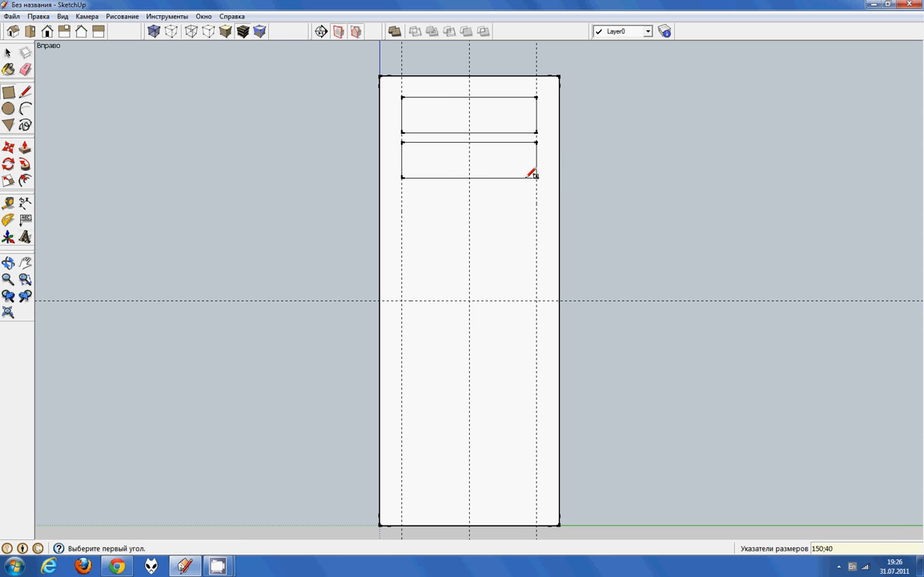
- Draw a third and a fourth 150 × 40 mm rectangle below the first two, between the outer vertical guides
click(402, 189)
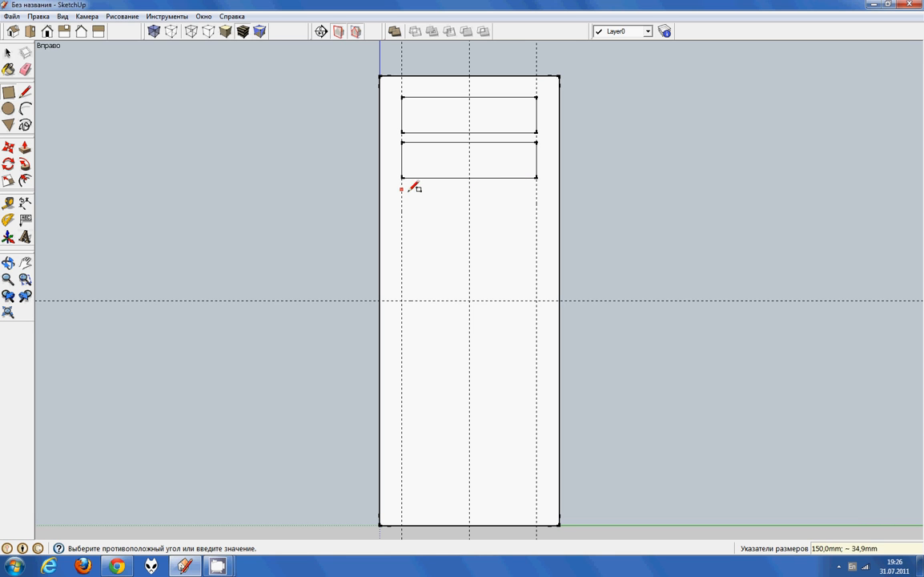
click(537, 223)
text(150;40)
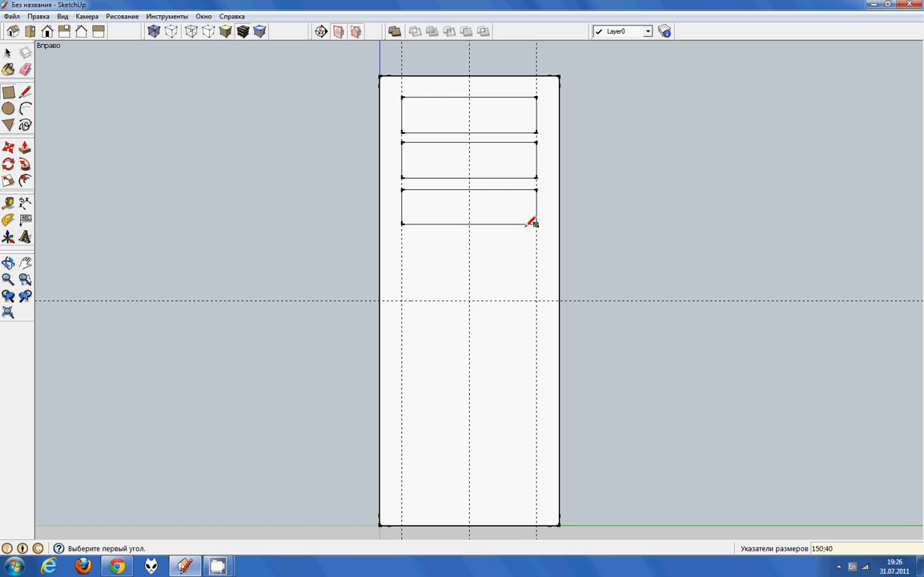
key(Return)
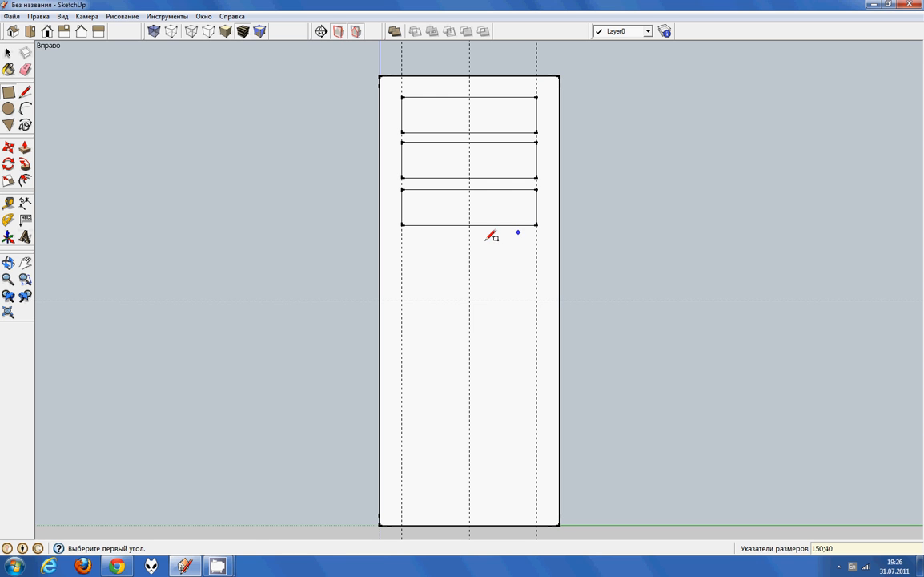
click(402, 242)
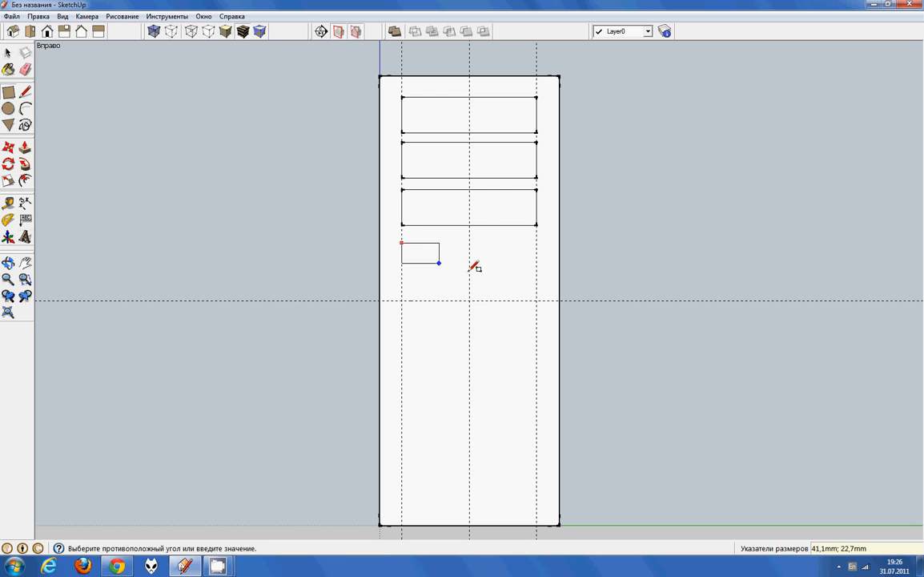
click(541, 279)
text(150)
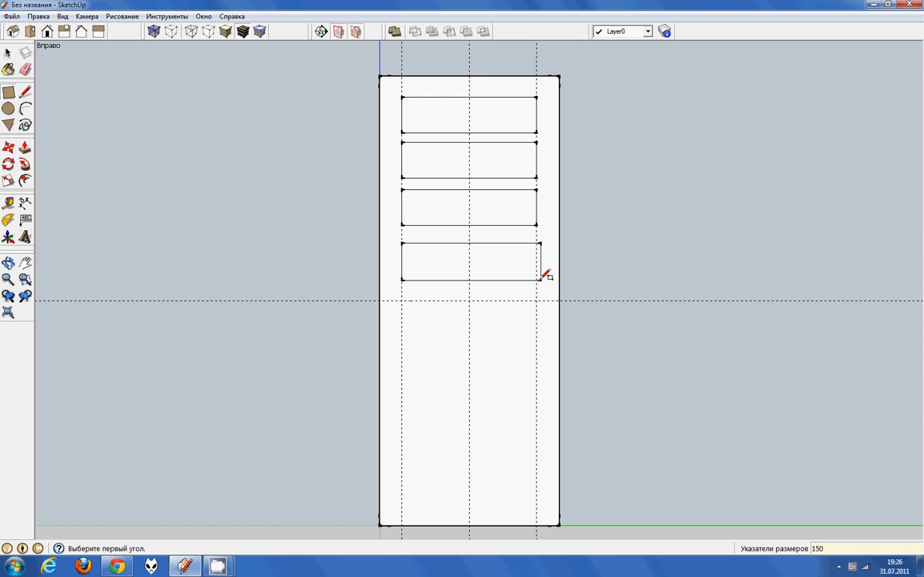
click(542, 278)
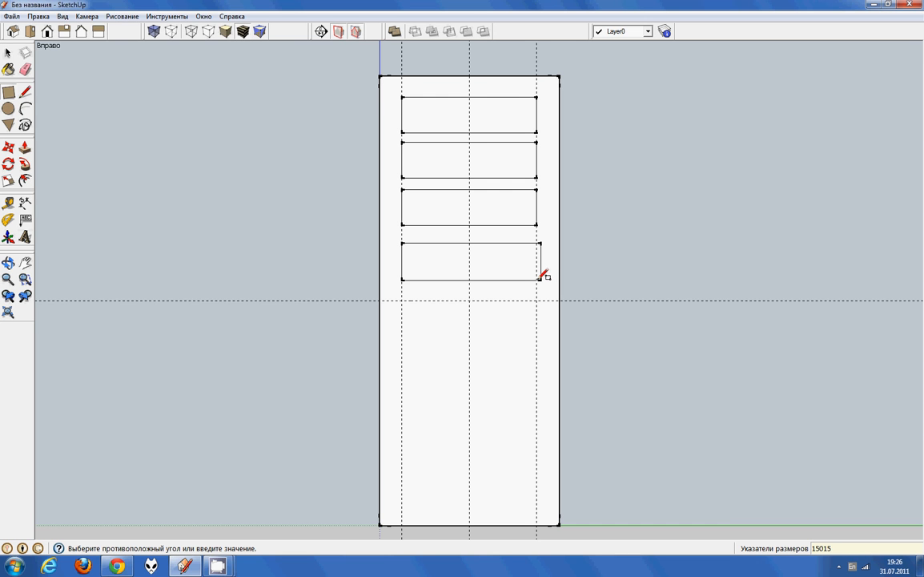
key(Return)
- Push the two uppermost rectangles 2 mm through the panel to cut them out as openings
key(o)
drag(437, 252, 514, 192)
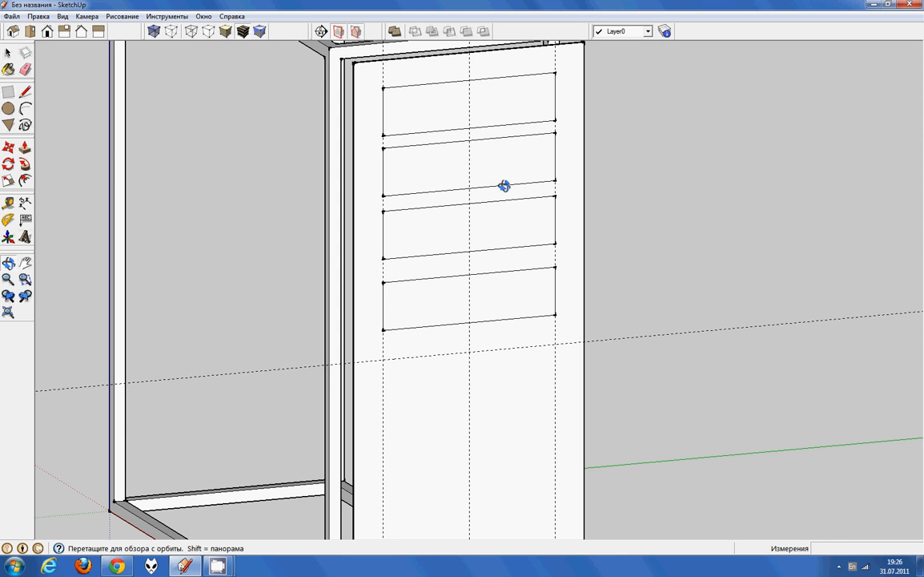
key(p)
click(478, 167)
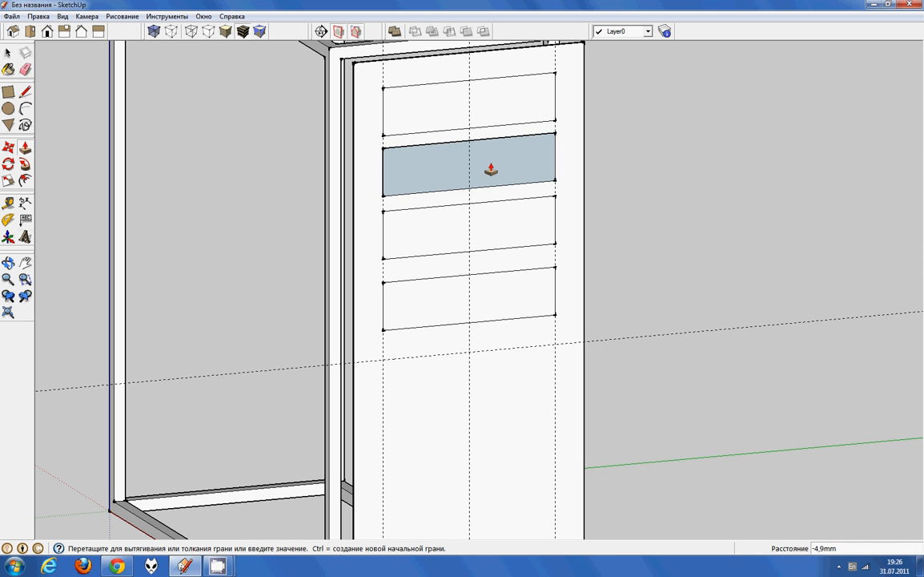
click(483, 166)
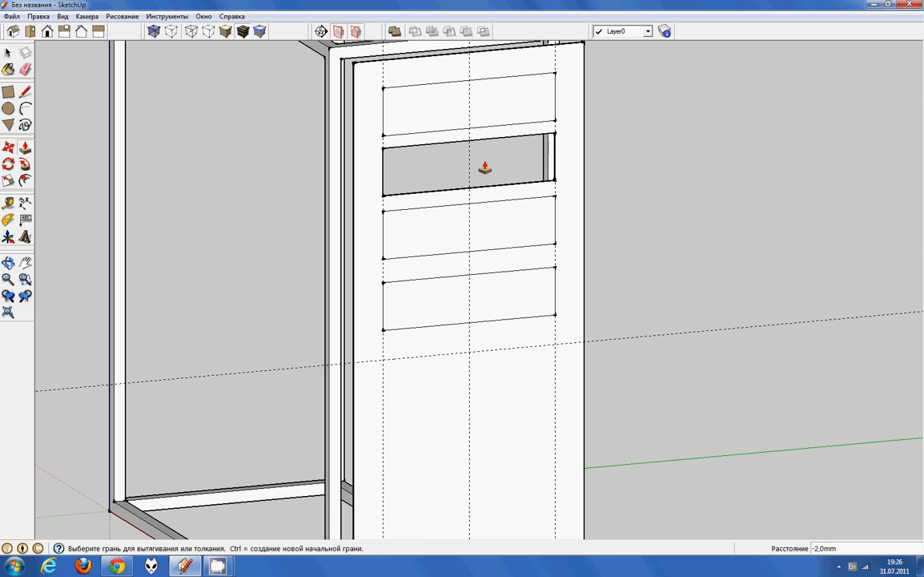
click(485, 110)
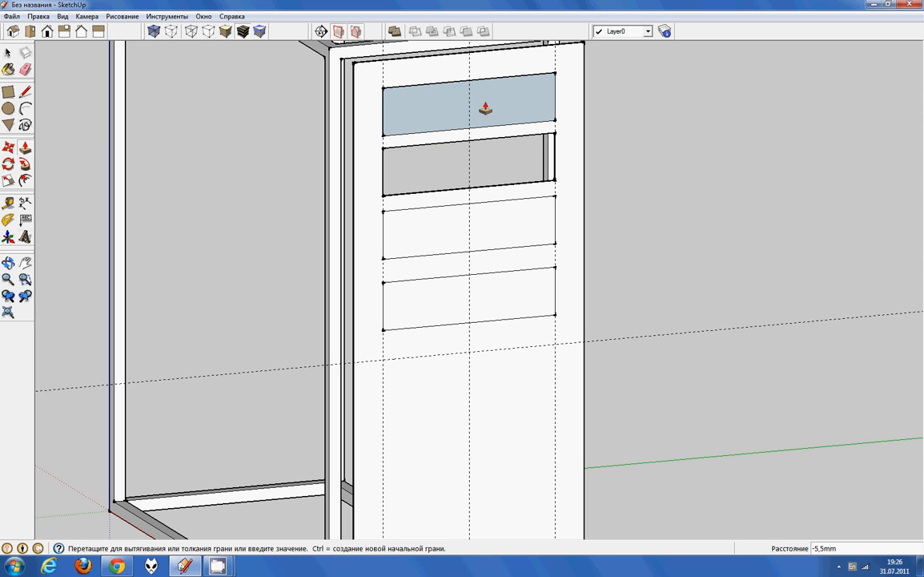
click(481, 105)
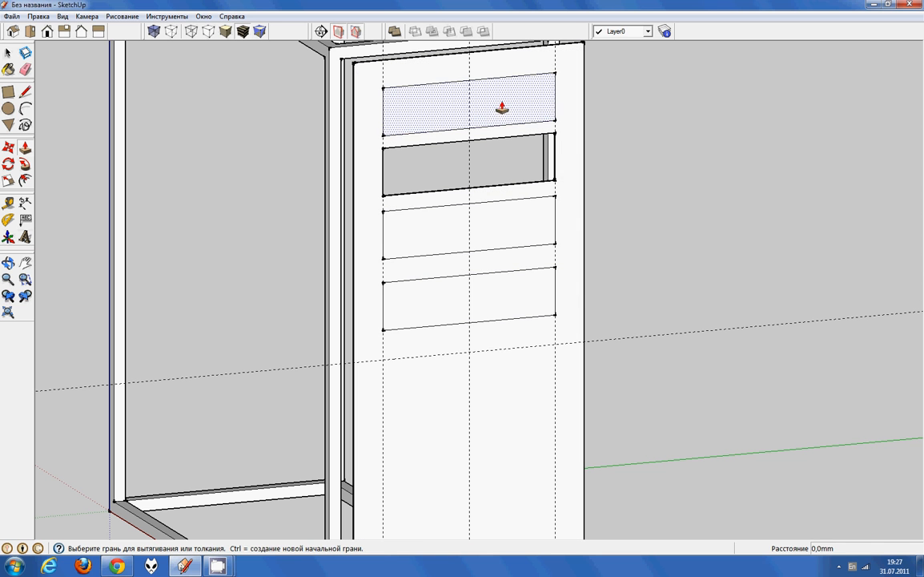
click(499, 104)
click(487, 112)
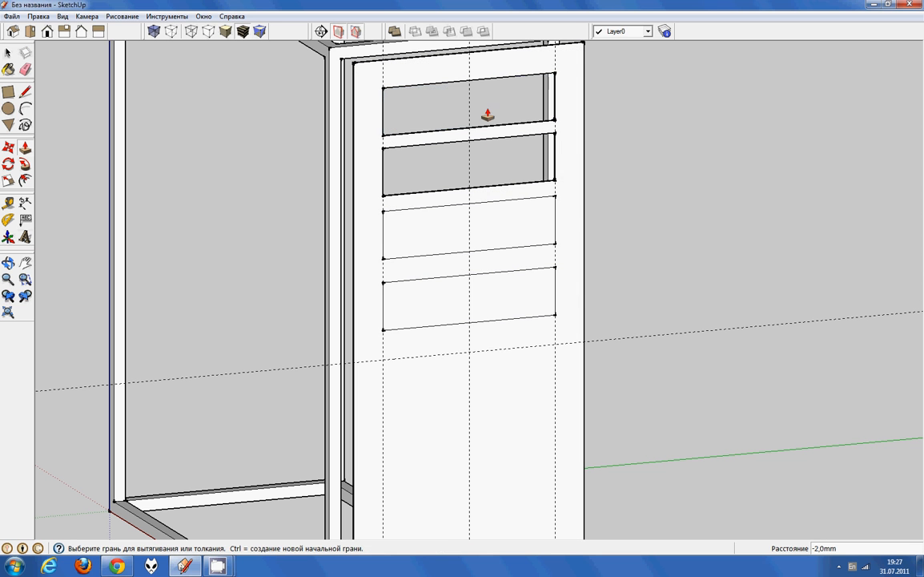
- Push the third and fourth rectangles 2 mm through the panel to cut the remaining two openings
click(501, 226)
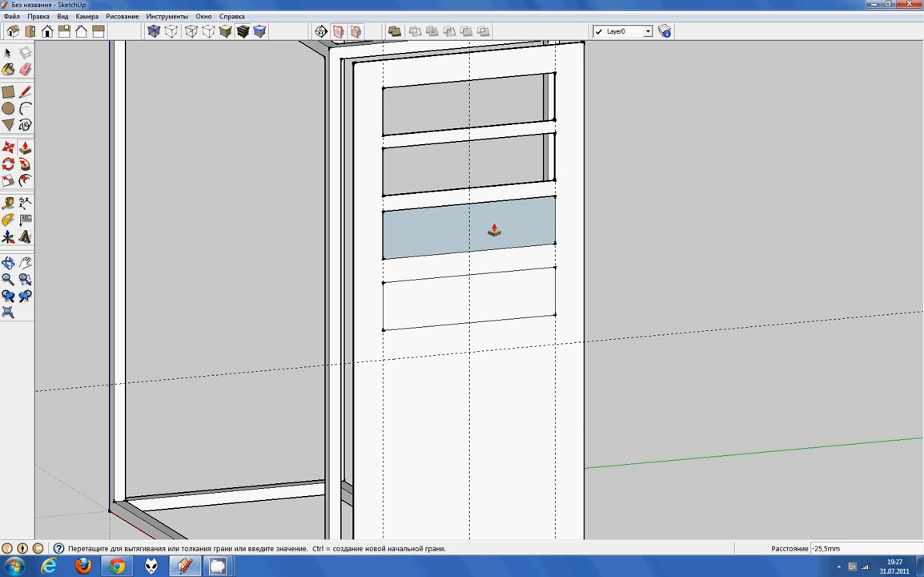
click(483, 230)
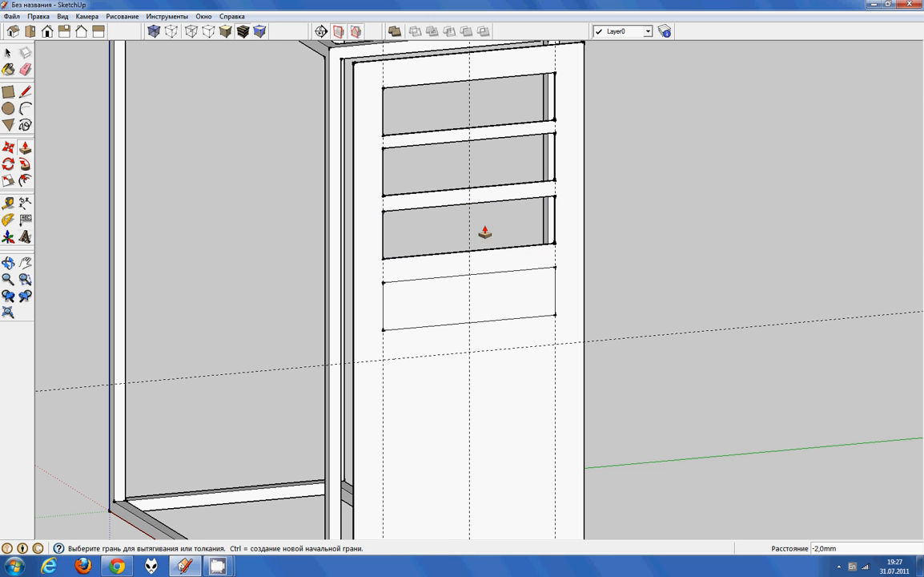
click(514, 314)
click(506, 296)
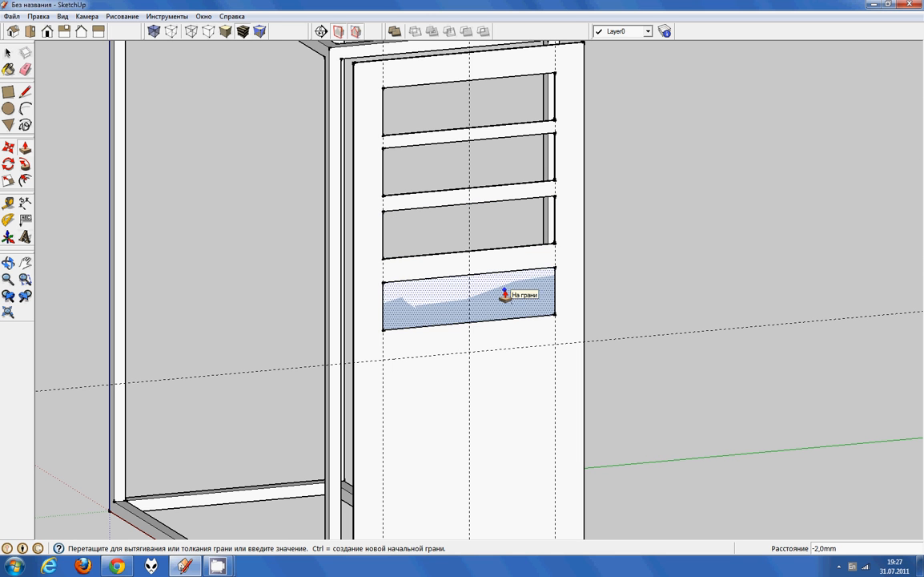
- Place two vertical guides on the panel, 35 mm to either side of the vertical centre guide
scroll(506, 296, down, 3)
middle_drag(488, 386, 466, 357)
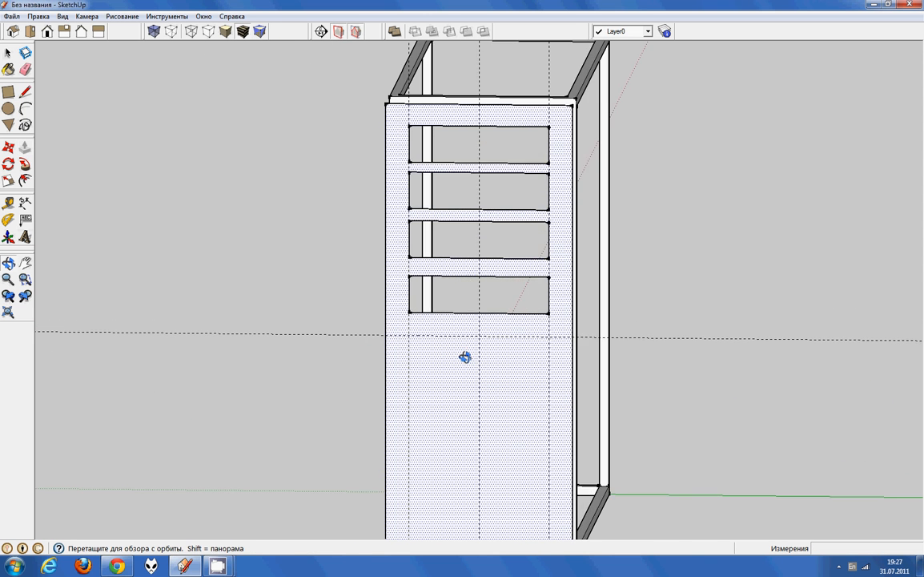
scroll(495, 329, up, 5)
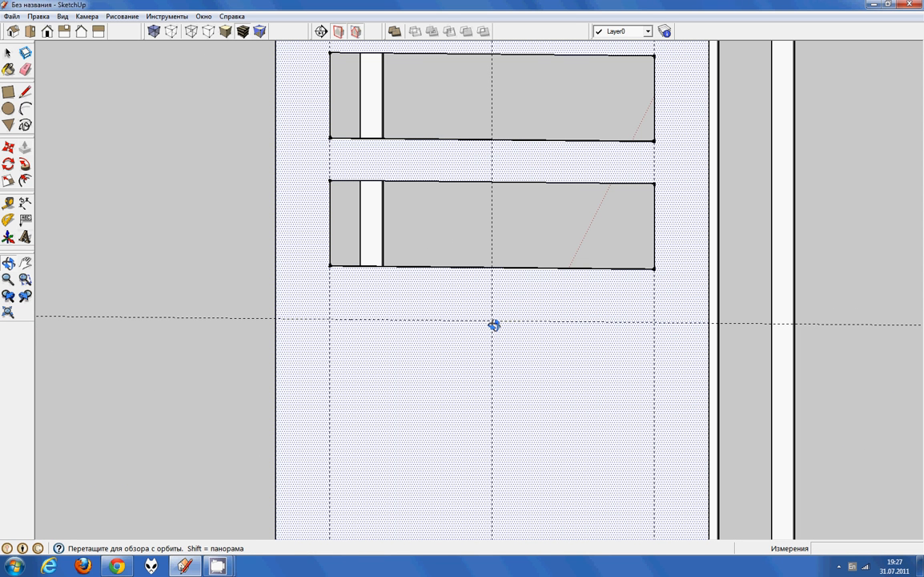
key(t)
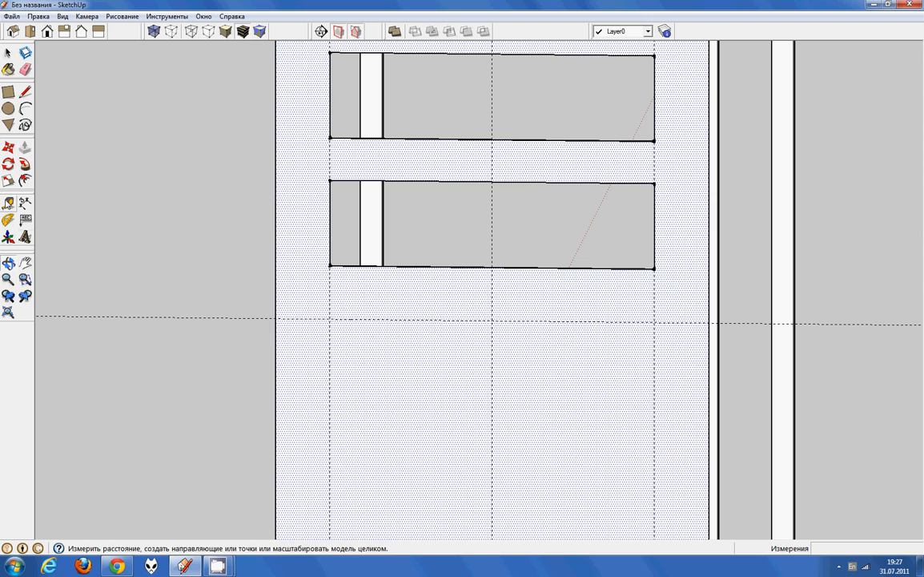
click(492, 298)
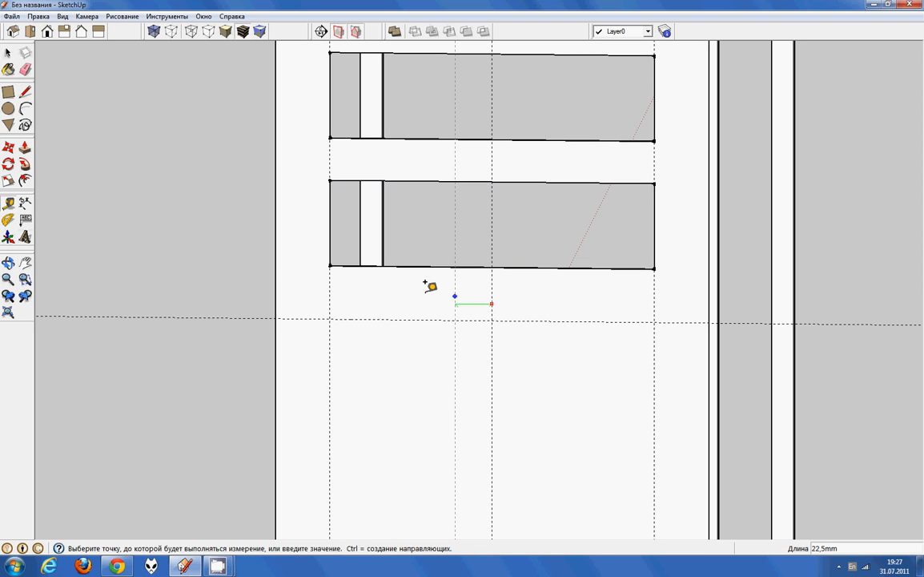
click(412, 282)
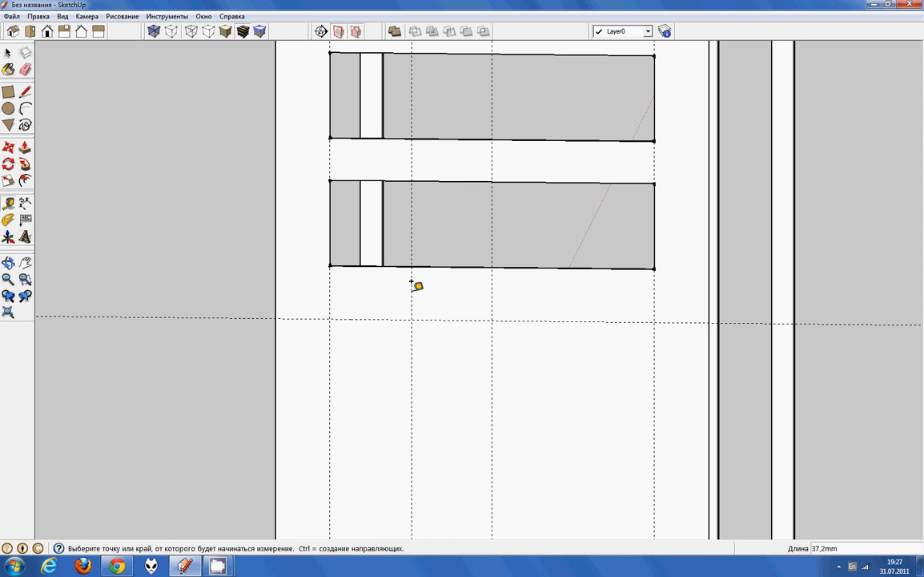
text(35)
key(Return)
click(492, 297)
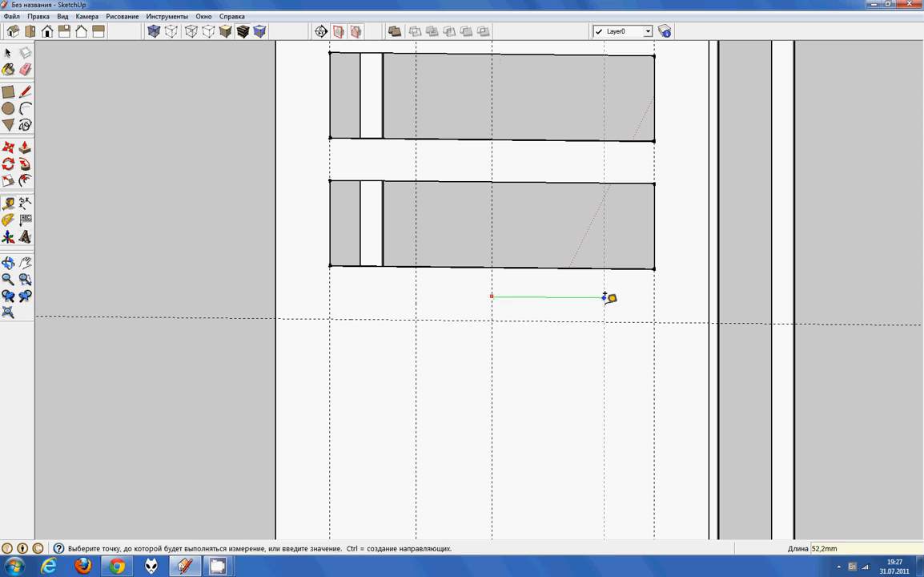
click(597, 299)
text(35)
key(Return)
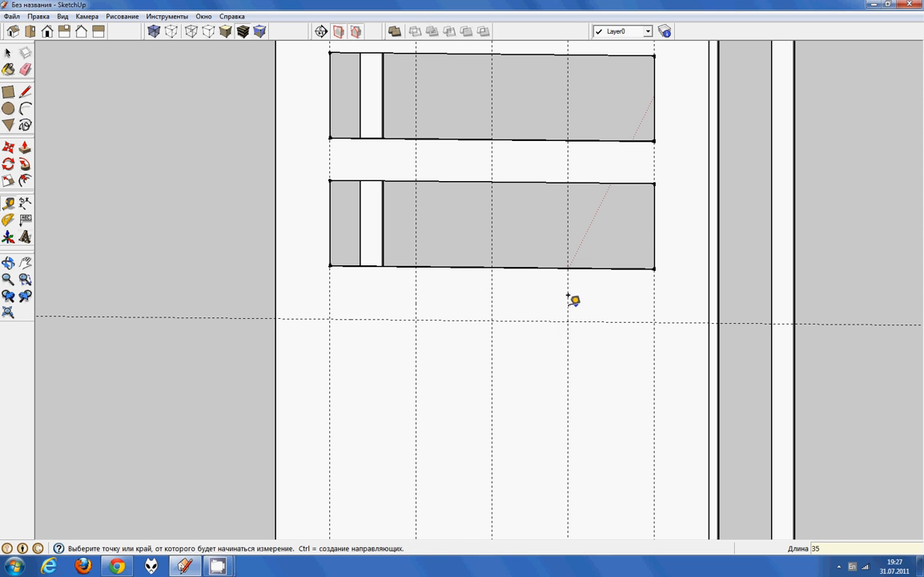
- Draw a circle of 10 mm radius centred where the left 35 mm guide crosses the horizontal guide
click(9, 109)
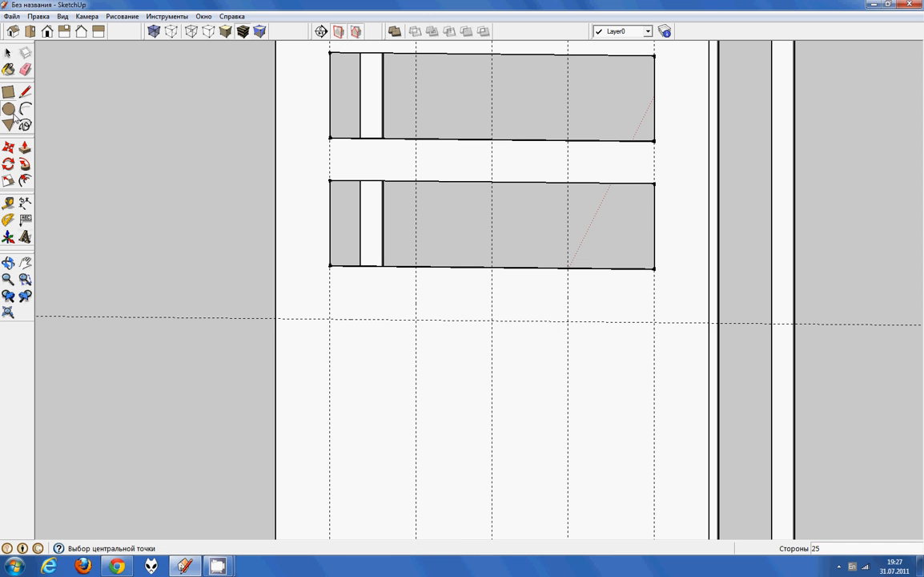
scroll(416, 319, up, 3)
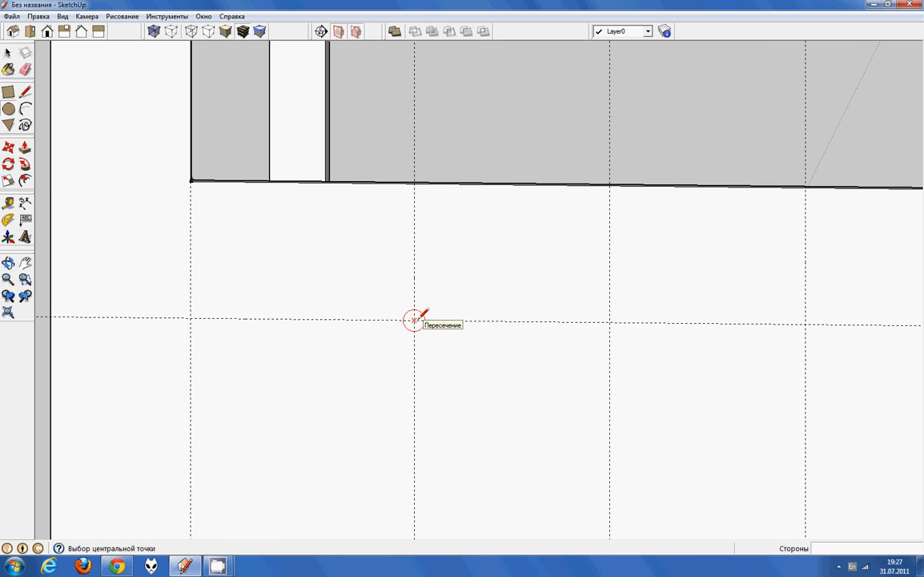
click(415, 320)
click(457, 339)
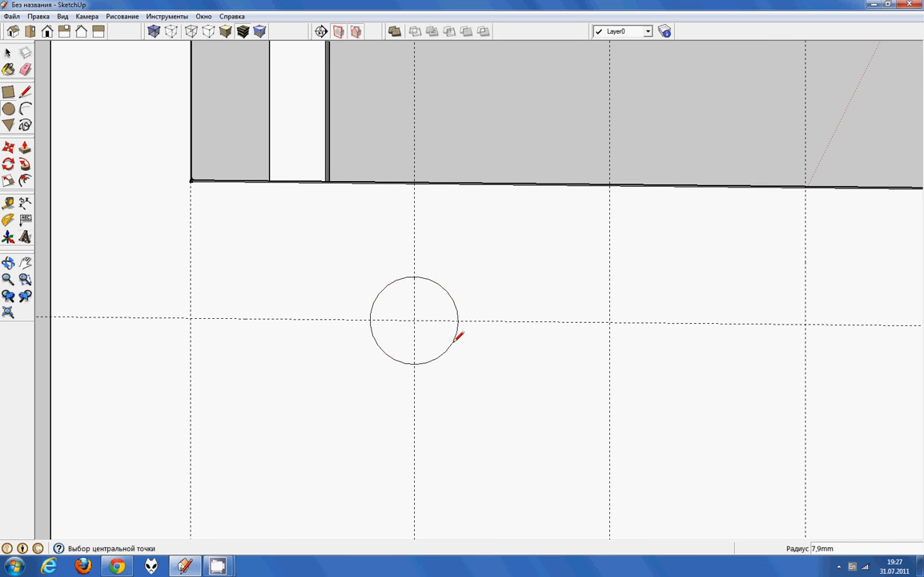
key(Return)
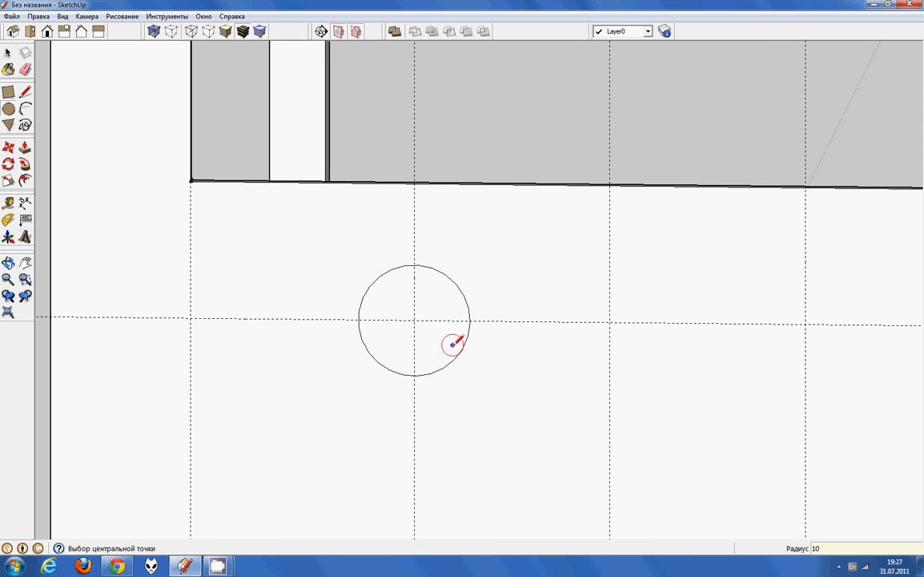
- Offset the circle's edge slightly inward to form a narrow ring on the panel
scroll(258, 269, up, 1)
click(25, 179)
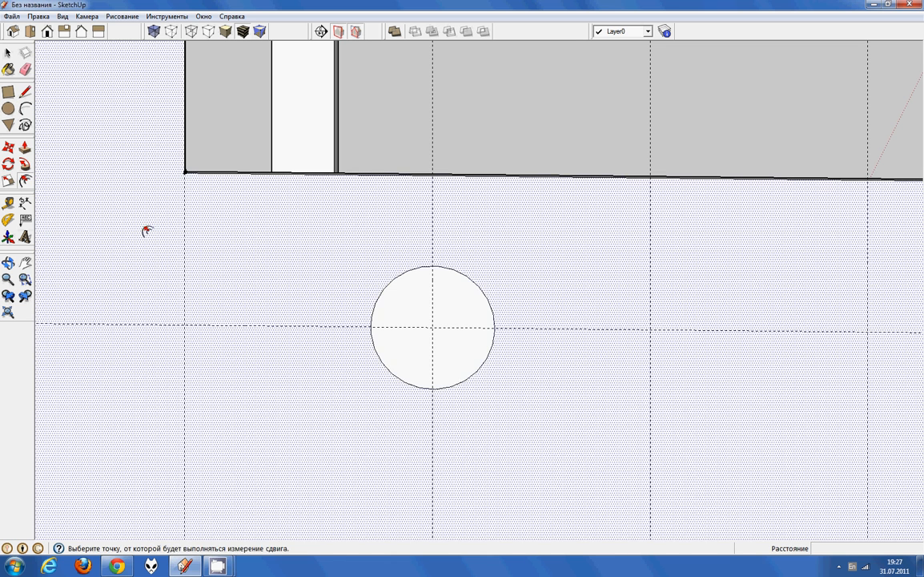
click(470, 377)
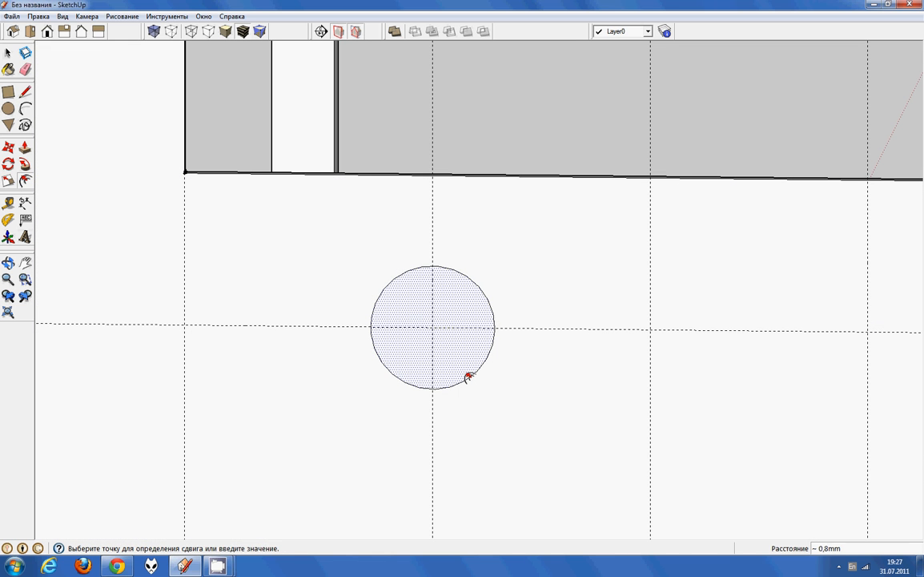
click(468, 376)
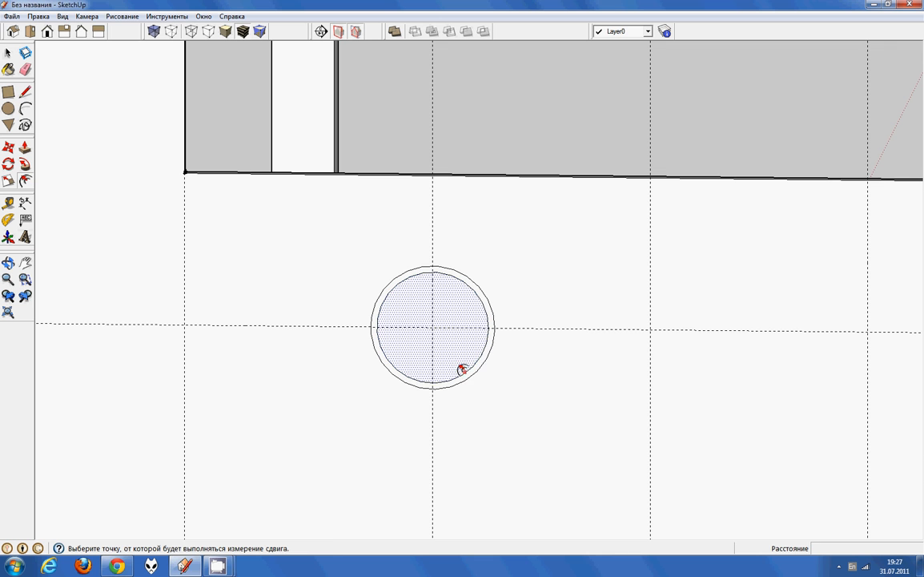
- Extrude the narrow ring between the two concentric circles 1 mm out of the panel
key(p)
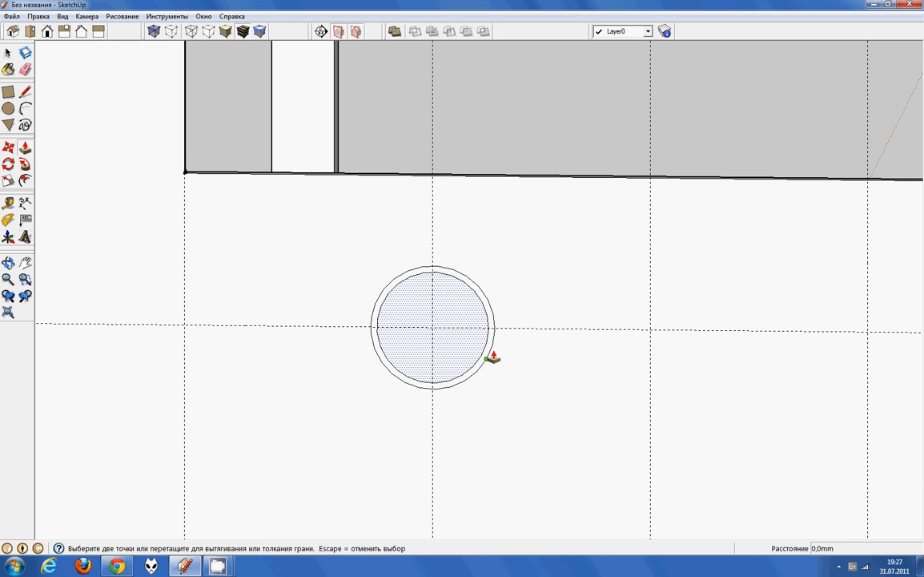
scroll(492, 358, up, 2)
key(space)
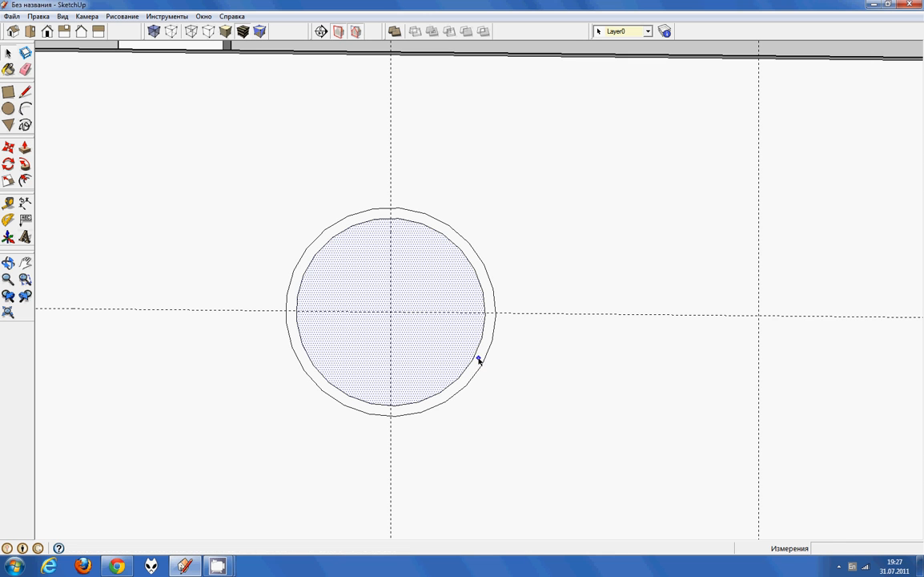
click(482, 359)
key(p)
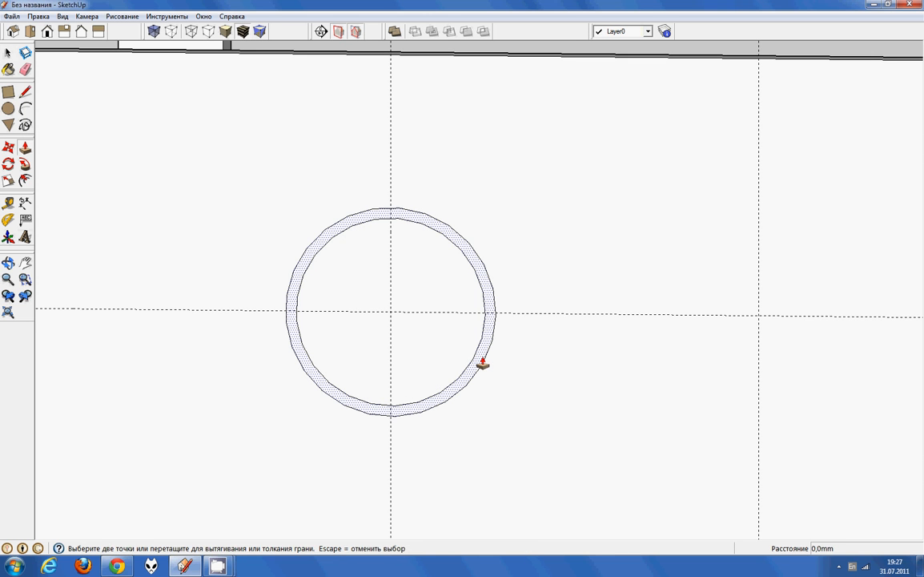
drag(480, 362, 477, 364)
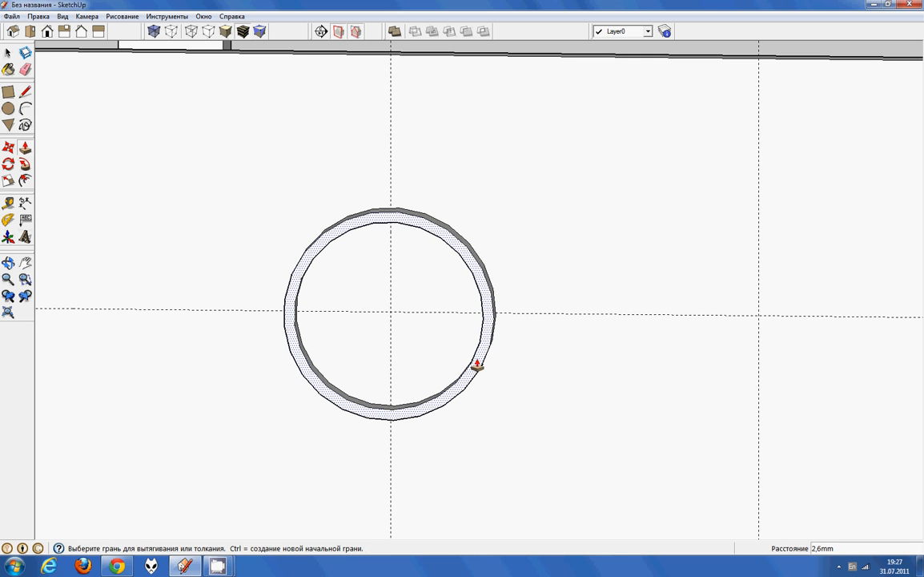
text(1)
key(Return)
- Extrude the disc inside the ring 3 mm outward with Push/Pull
drag(425, 348, 410, 359)
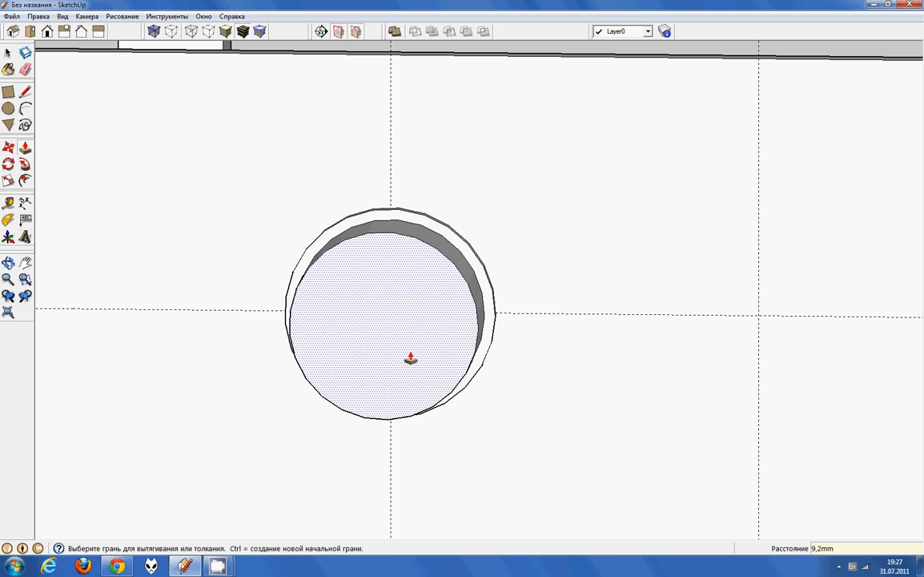
text(3)
key(Return)
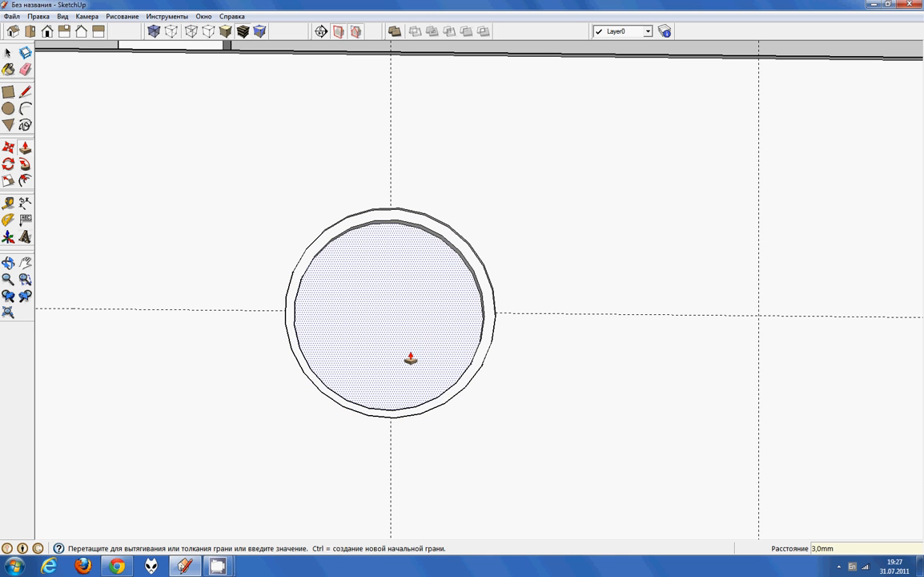
- Scale the disc's front face uniformly about its centre to 0.85 to taper the button's sides
middle_drag(440, 363, 511, 355)
scroll(501, 356, up, 3)
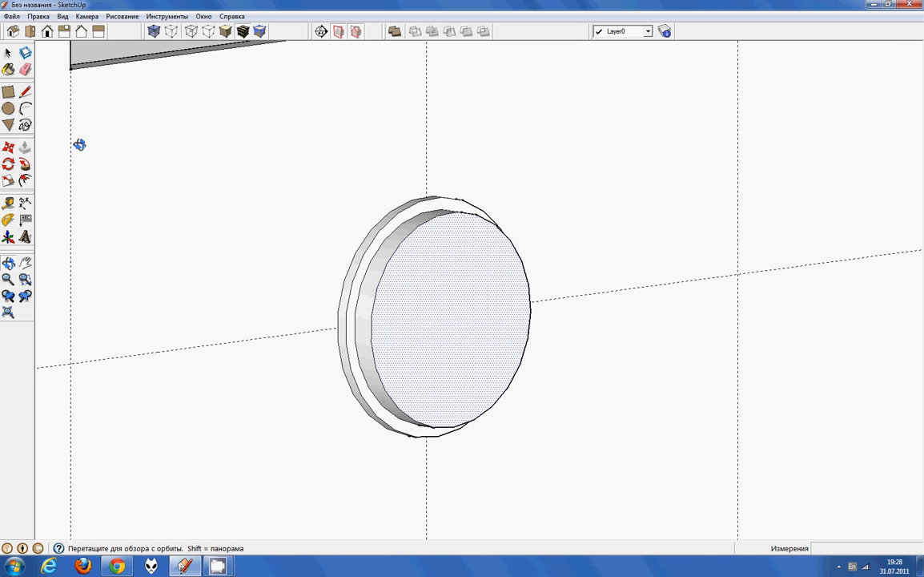
click(8, 181)
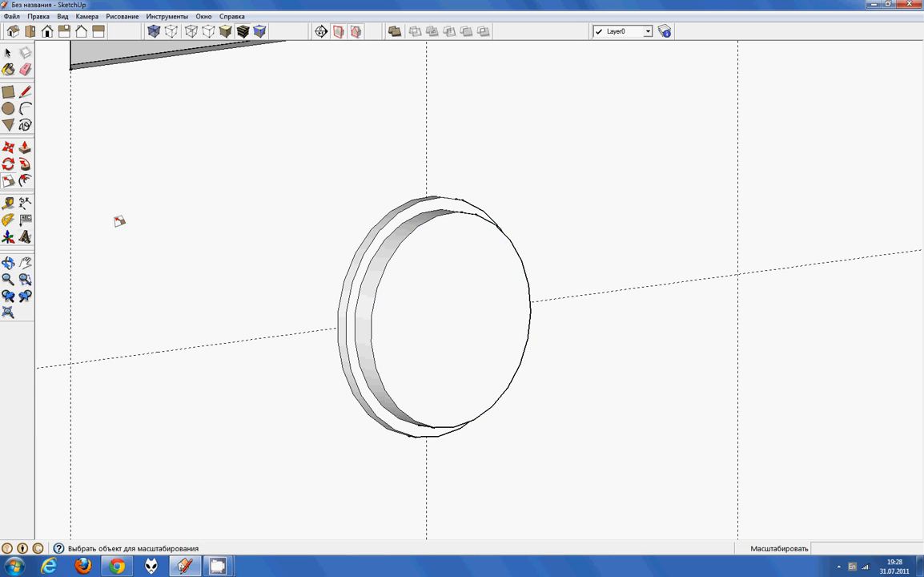
click(379, 323)
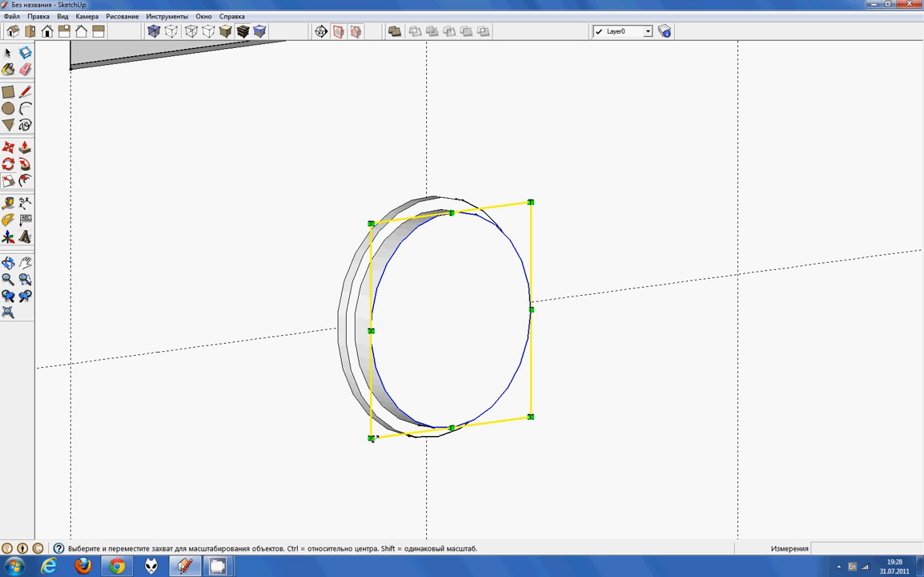
ctrl+drag(372, 438, 384, 421)
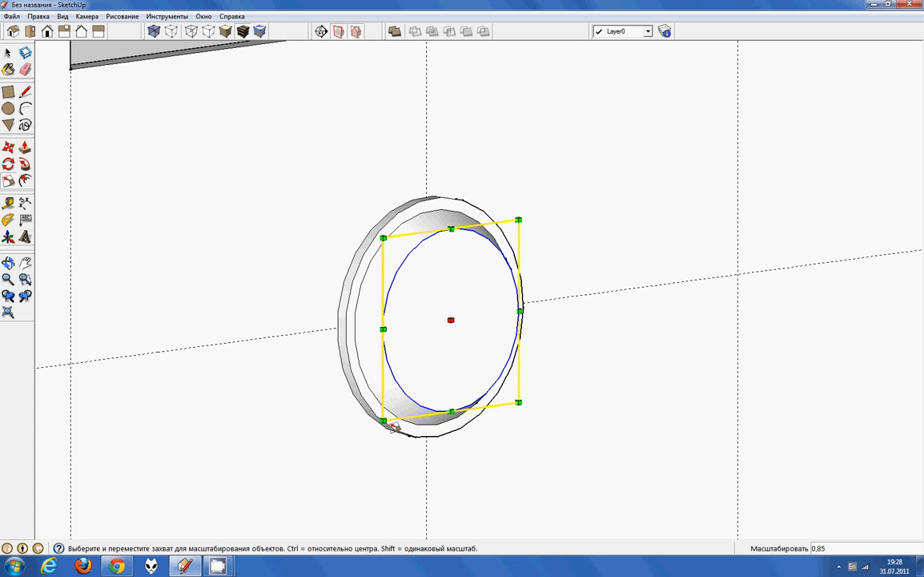
- Offset the button face's edge inward to a tiny centre circle, and offset that circle outward by 1 mm
middle_drag(560, 394, 338, 395)
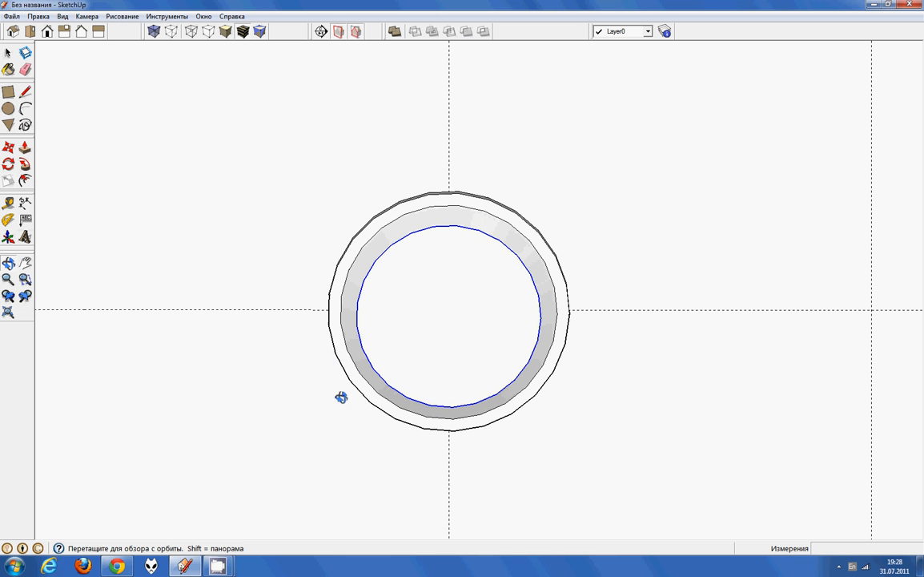
click(25, 180)
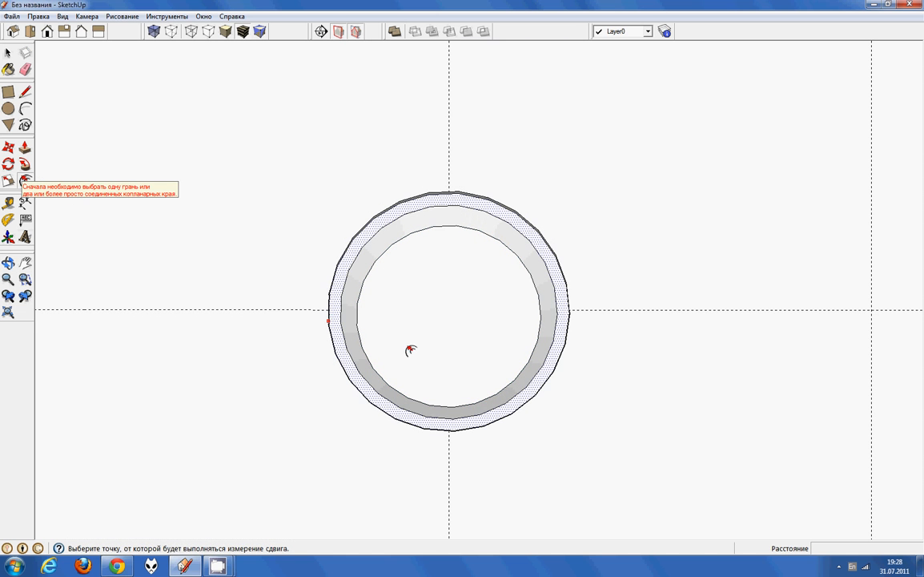
click(465, 401)
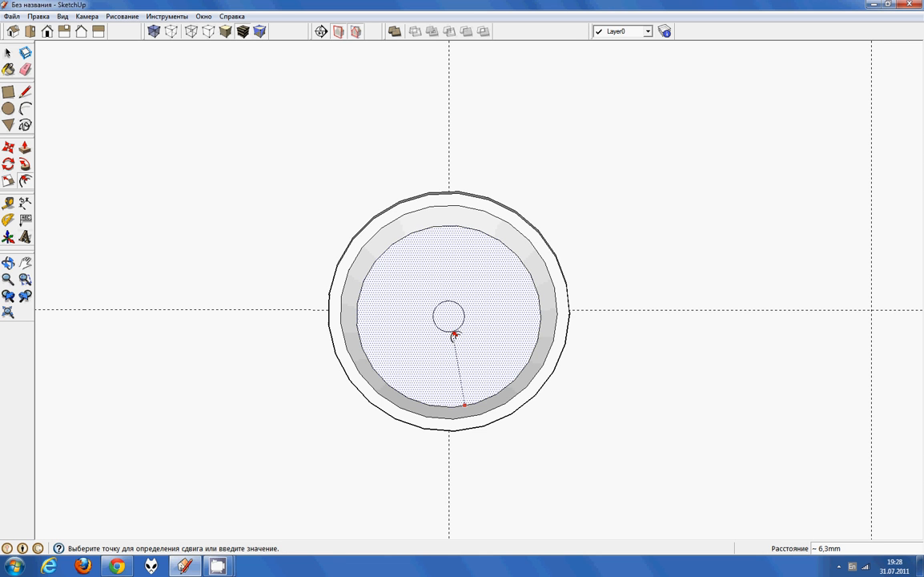
click(454, 335)
key(Return)
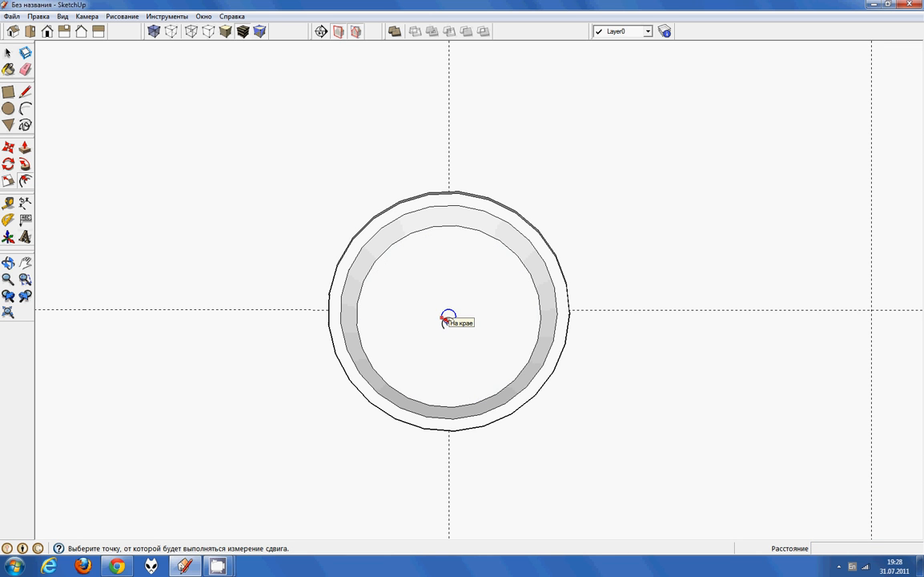
click(445, 318)
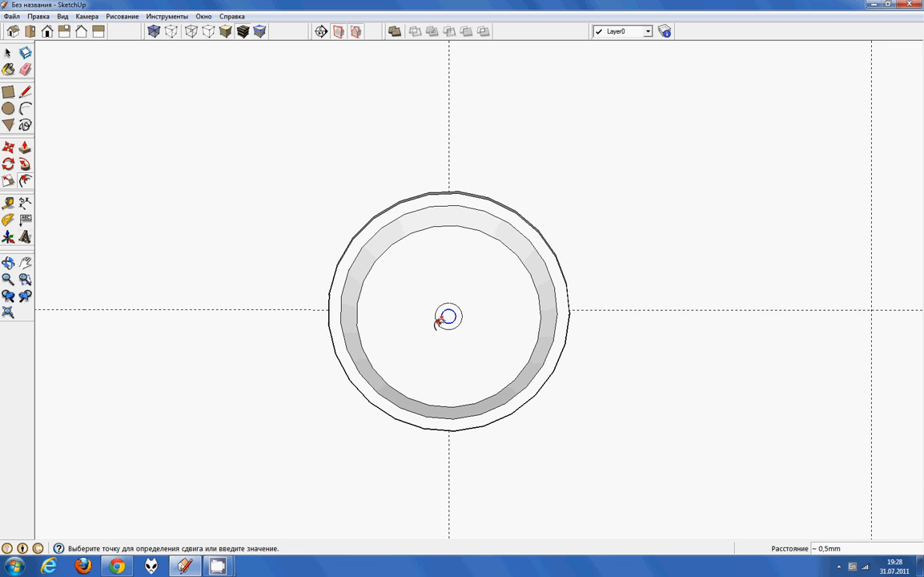
click(441, 319)
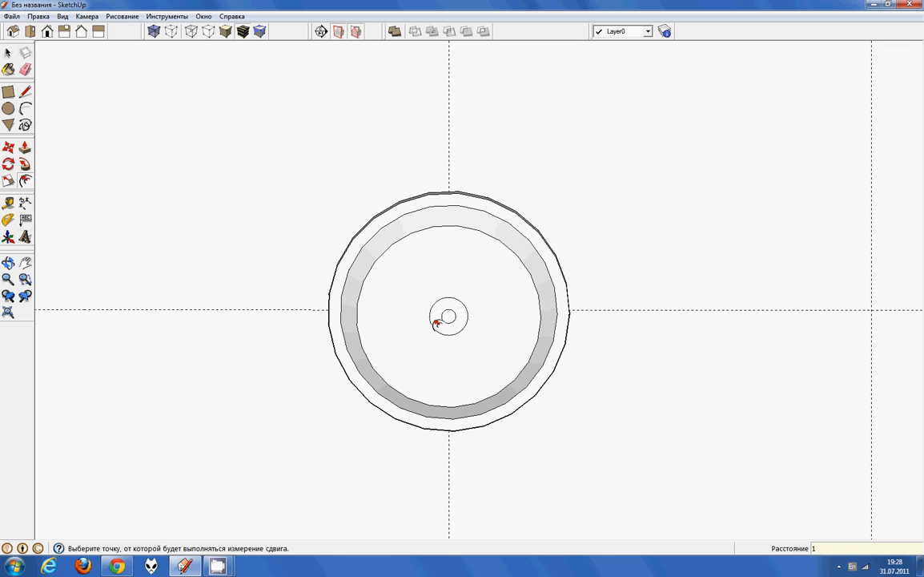
- Push the small ring at the button's centre 0.2 mm inward and the circle inside it about 0.6 mm
middle_drag(465, 328, 504, 359)
scroll(504, 357, up, 3)
scroll(504, 354, down, 1)
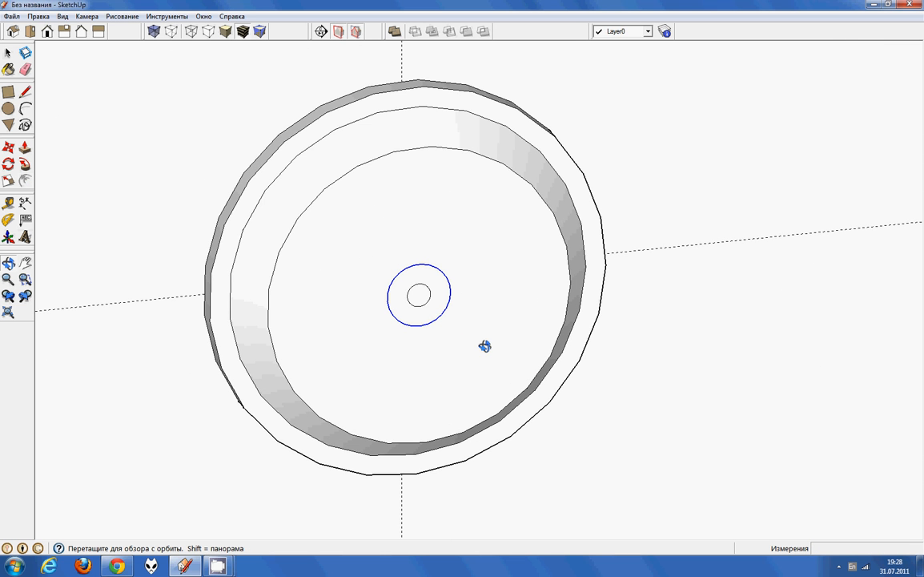
key(p)
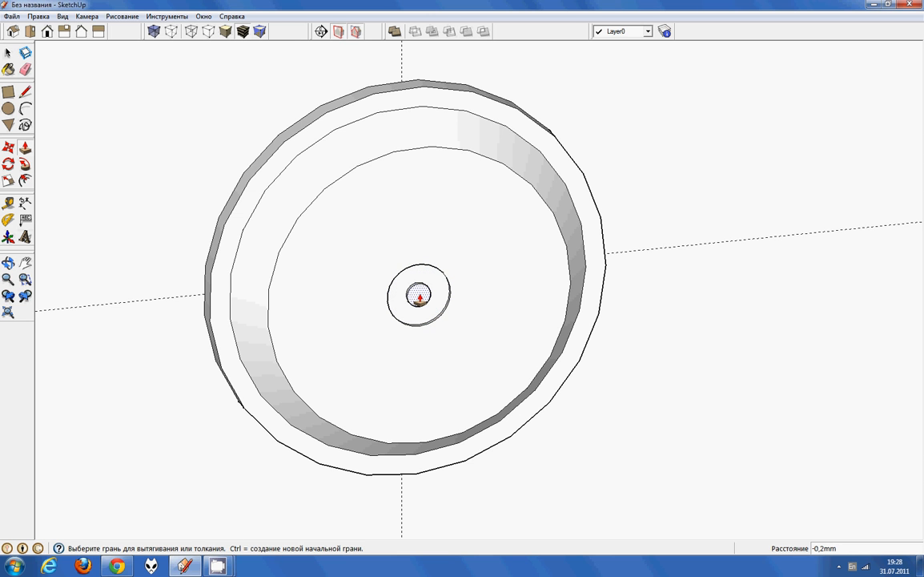
click(418, 297)
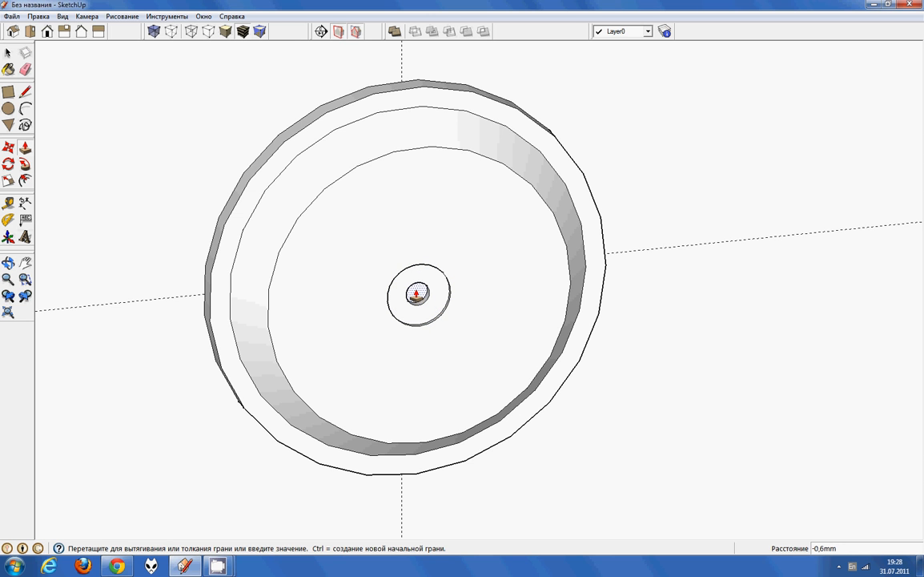
click(416, 294)
- Draw a circle of 10 mm radius centred where the right 35 mm guide crosses the horizontal guide
scroll(441, 318, down, 2)
middle_drag(476, 355, 335, 312)
scroll(375, 320, down, 3)
middle_drag(421, 326, 632, 269)
scroll(633, 269, down, 3)
middle_drag(635, 323, 804, 311)
scroll(801, 312, up, 4)
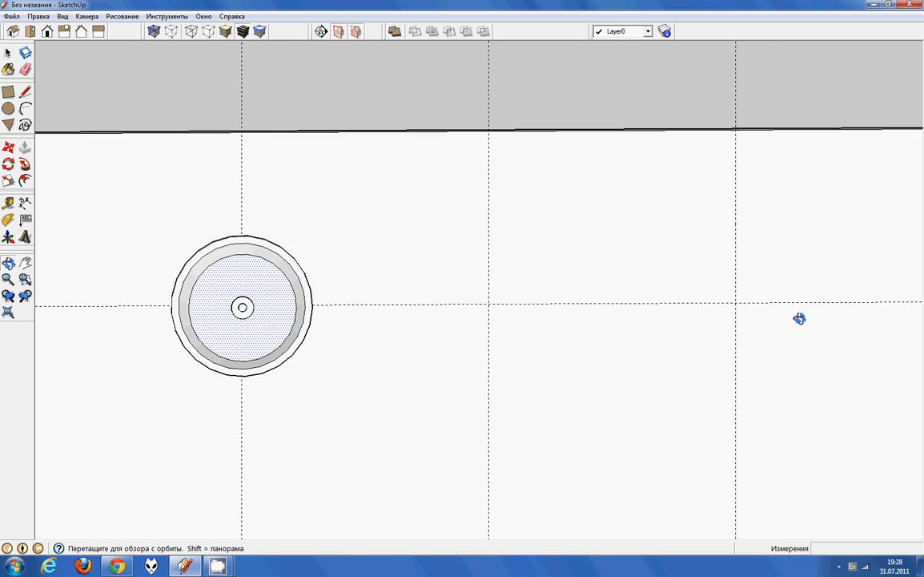
key(c)
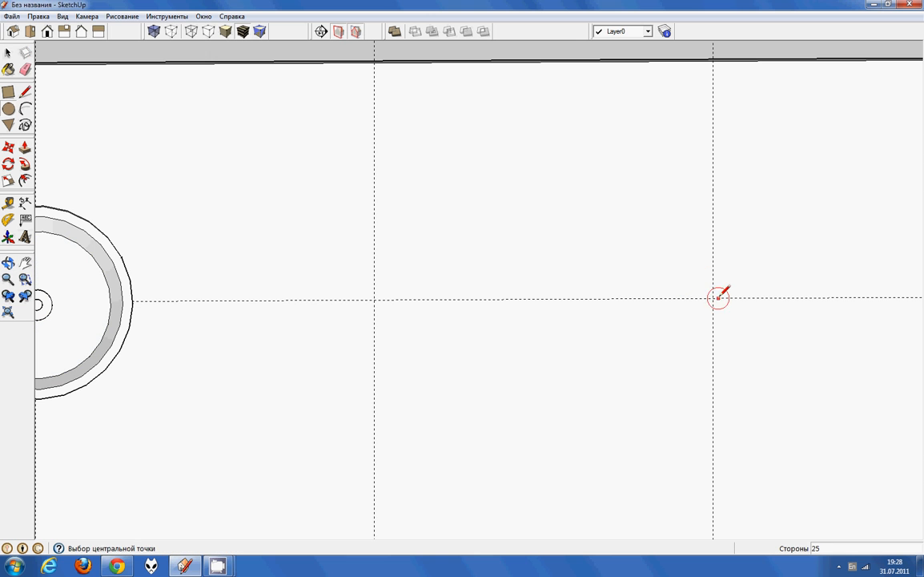
click(713, 298)
click(680, 323)
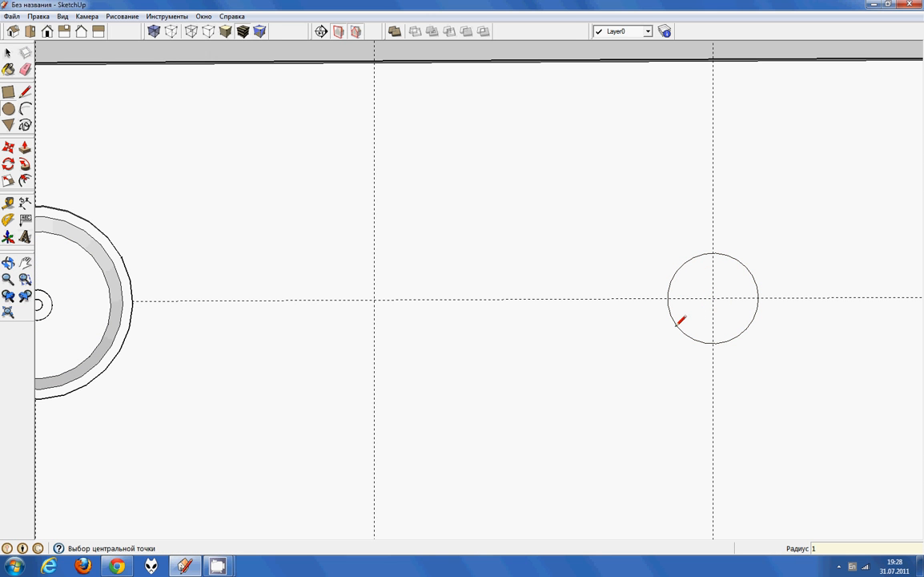
- Delete the horizontal guide and all five vertical guides from the front panel
scroll(674, 324, down, 5)
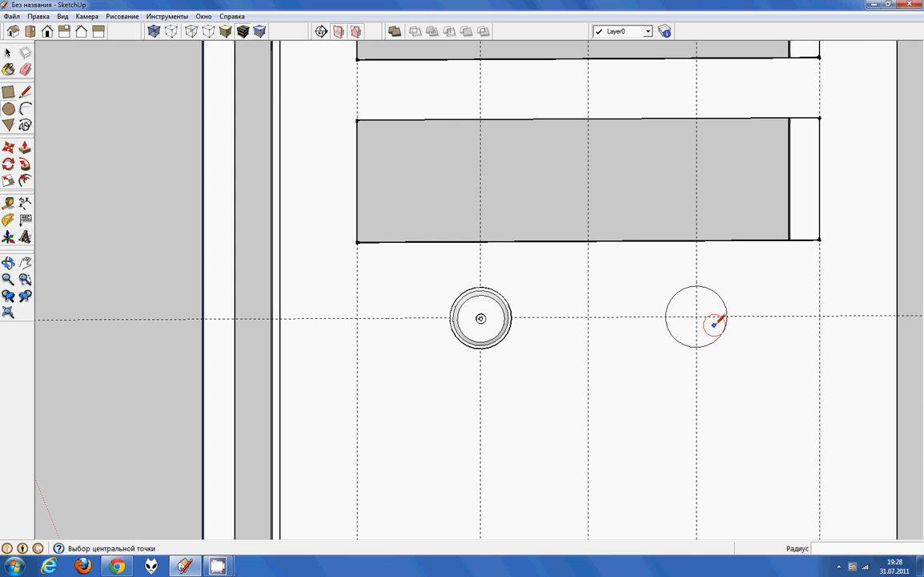
scroll(665, 332, down, 2)
middle_drag(549, 325, 459, 367)
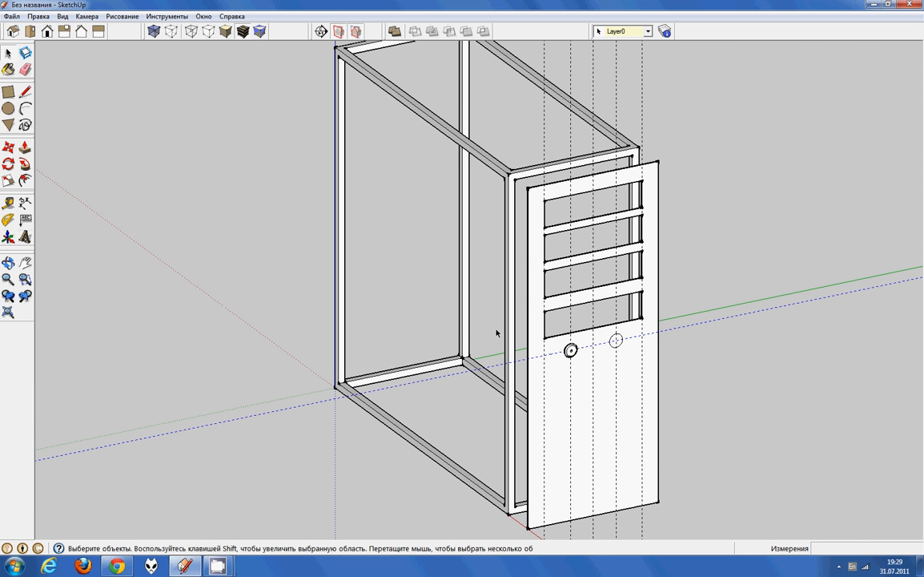
key(Delete)
key(Delete)
click(572, 135)
key(Delete)
click(593, 100)
key(Delete)
click(616, 101)
key(Delete)
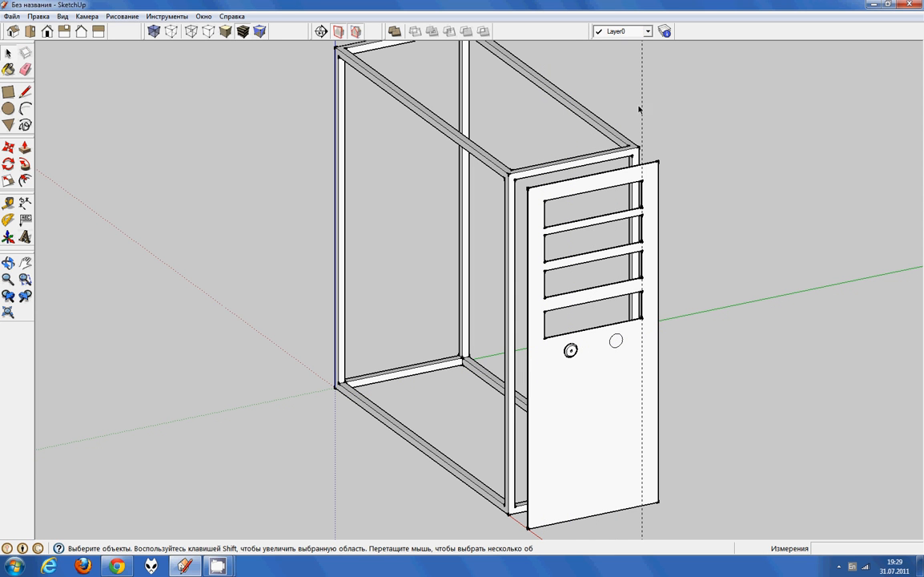
click(643, 108)
key(Delete)
- Draw a rectangle covering the frame's top between its opposite outer corners
middle_drag(529, 304, 174, 99)
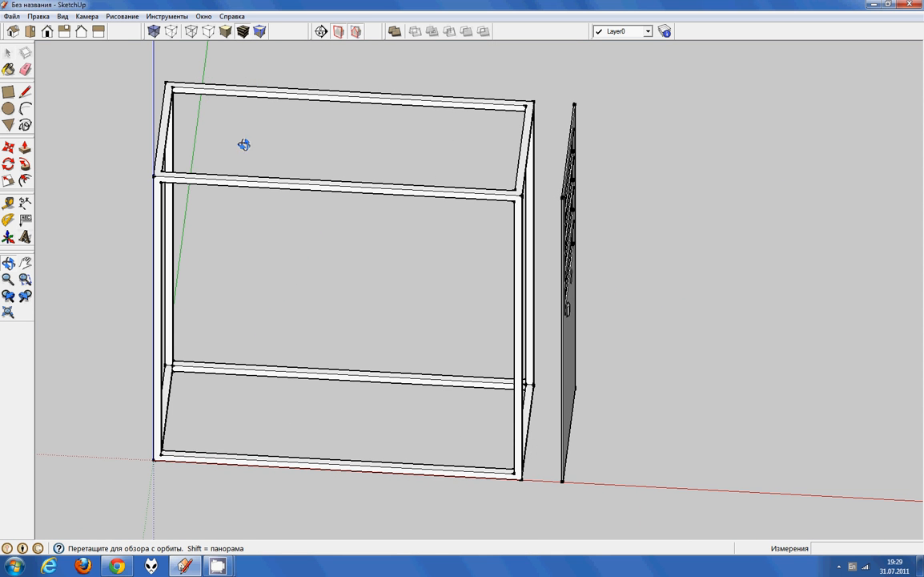
scroll(291, 287, down, 2)
scroll(287, 112, up, 7)
scroll(302, 161, down, 2)
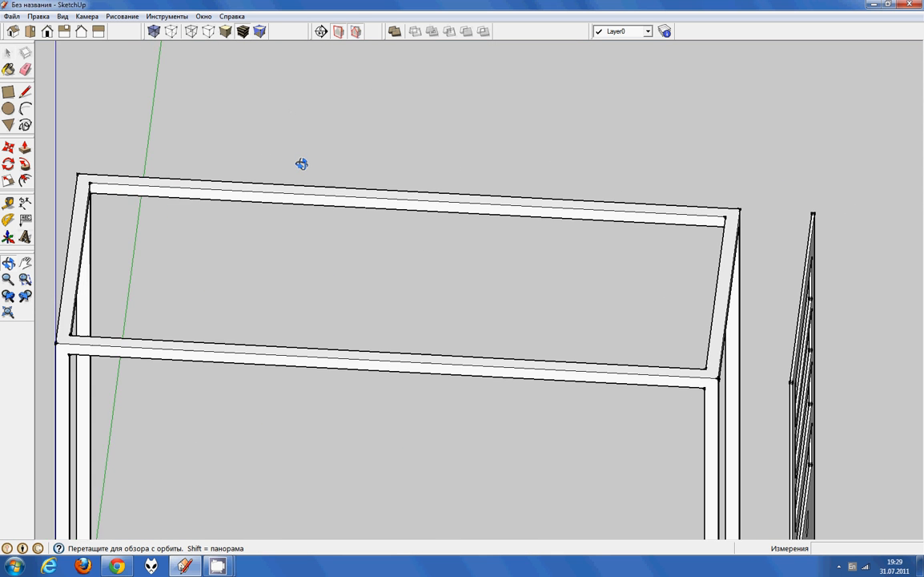
key(r)
click(78, 173)
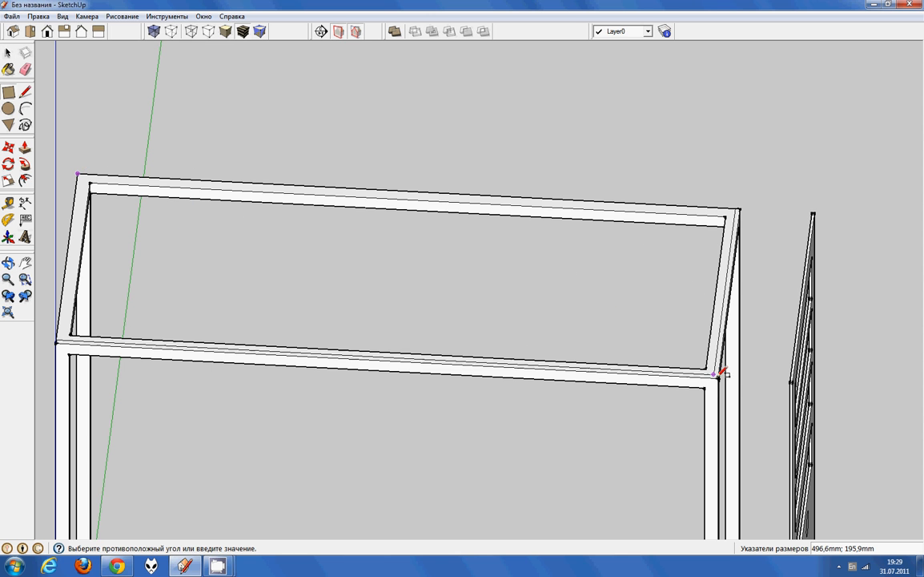
click(721, 375)
- Move the top rectangle straight up so it floats clear above the frame
scroll(630, 348, down, 2)
scroll(520, 318, down, 3)
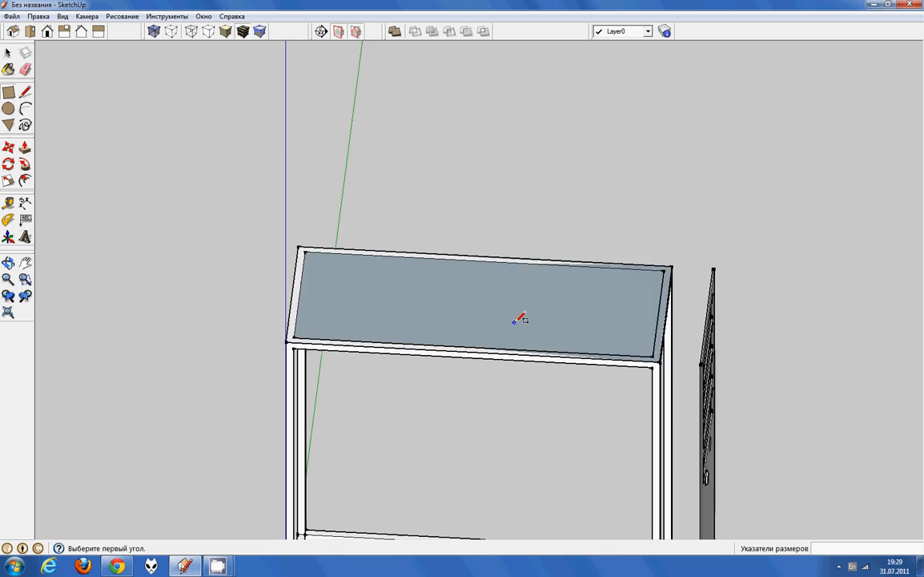
key(m)
drag(488, 313, 489, 269)
click(490, 268)
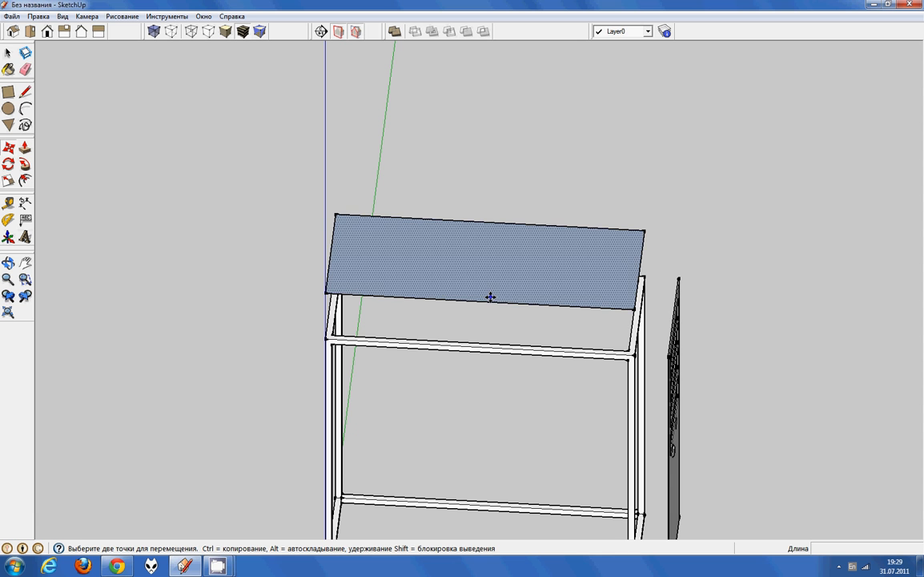
- Extrude the raised top rectangle 2 mm upward to form the top panel
middle_drag(512, 335, 479, 209)
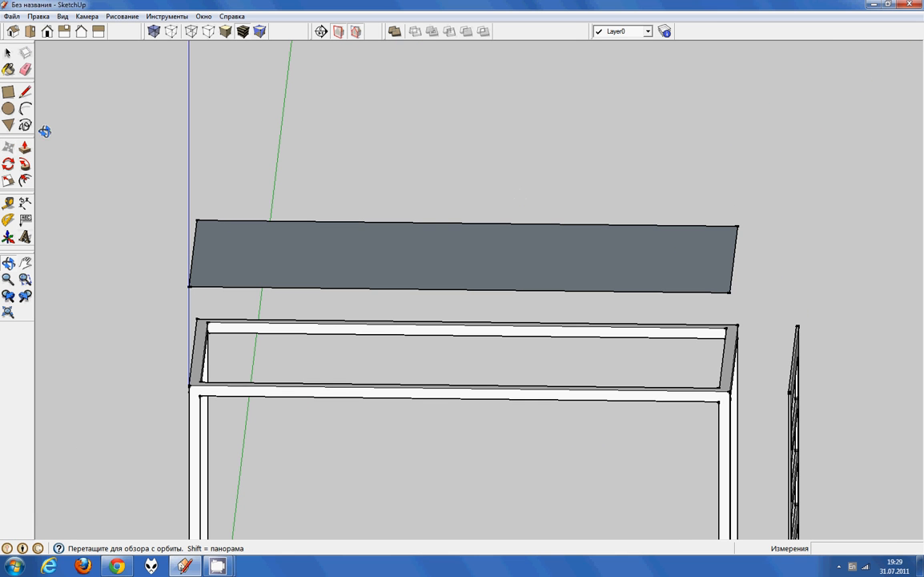
click(24, 148)
click(378, 272)
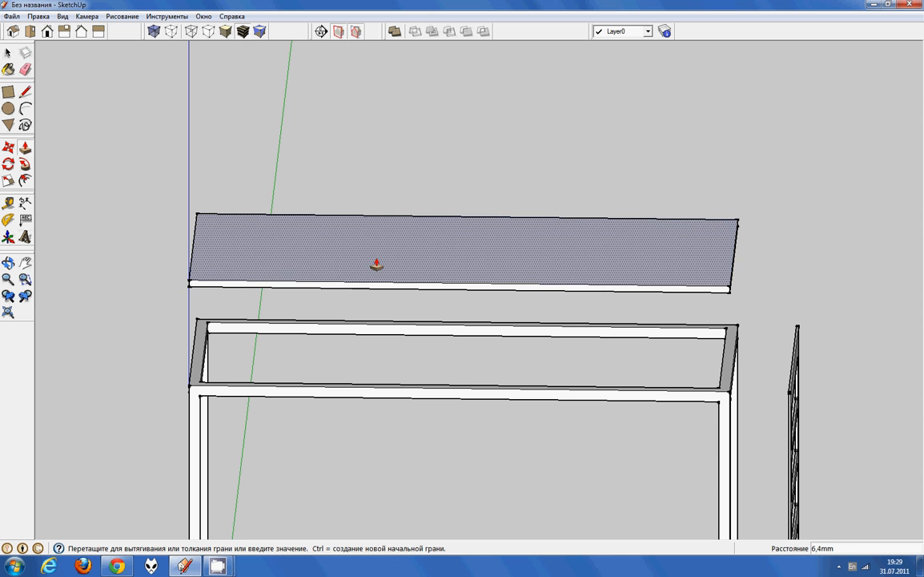
text(2)
key(Return)
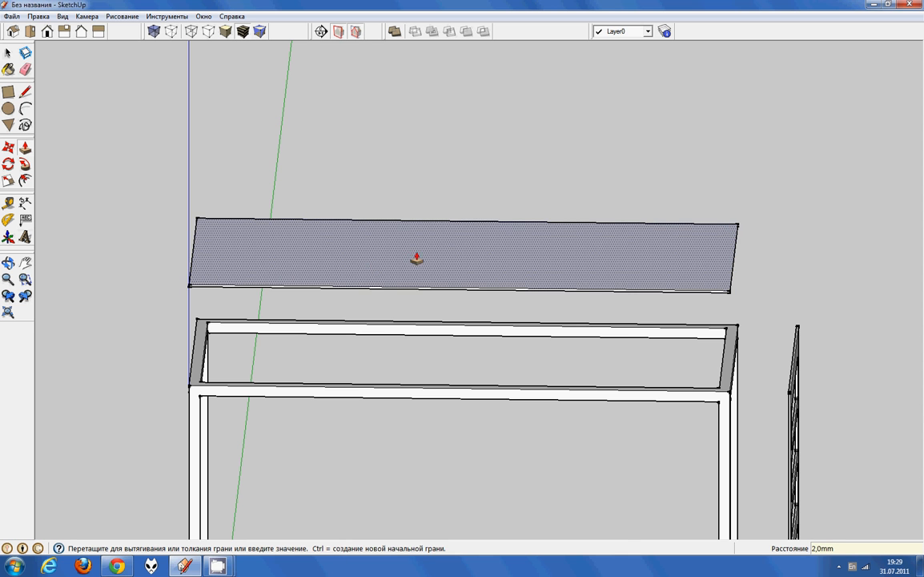
- In top view, place a lengthwise guide 100 mm from the top panel's front long edge, along its centre
middle_drag(454, 223, 369, 297)
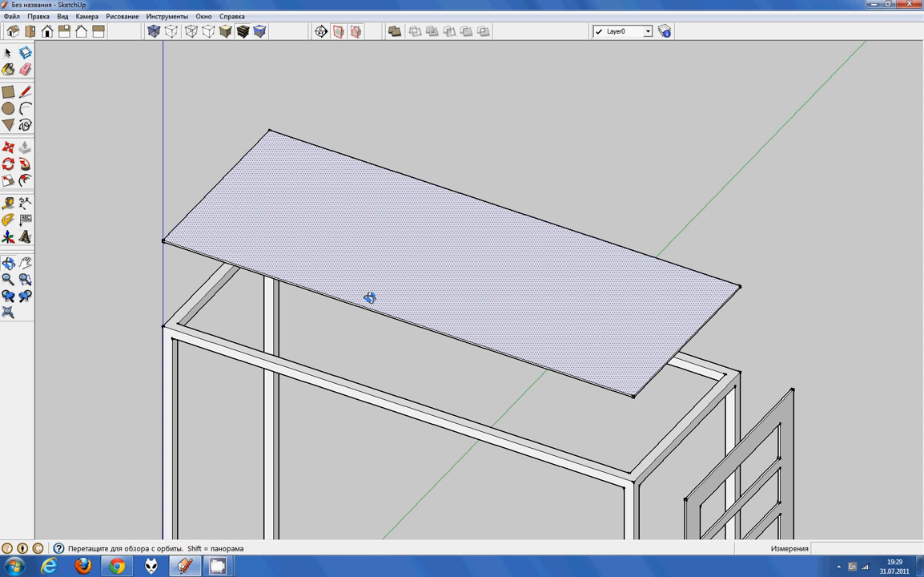
click(48, 33)
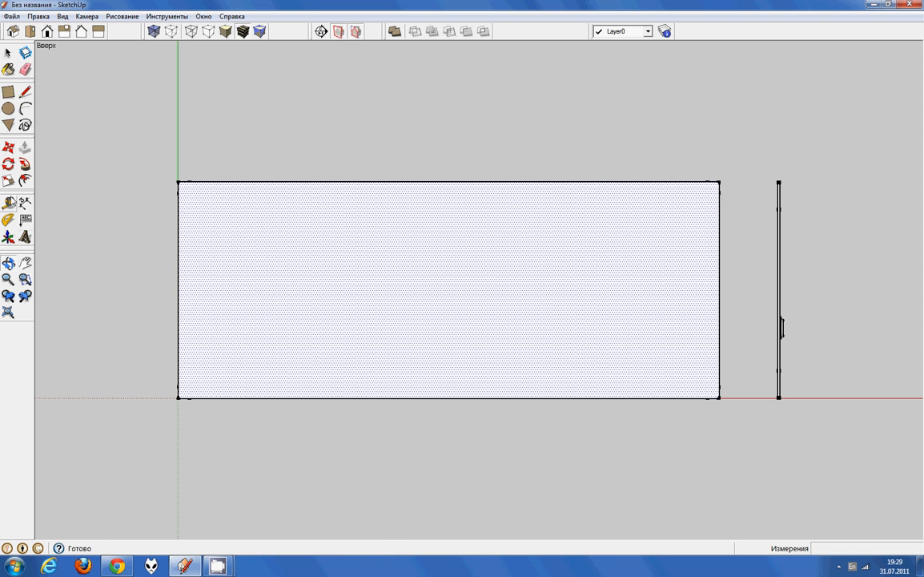
click(10, 203)
click(311, 396)
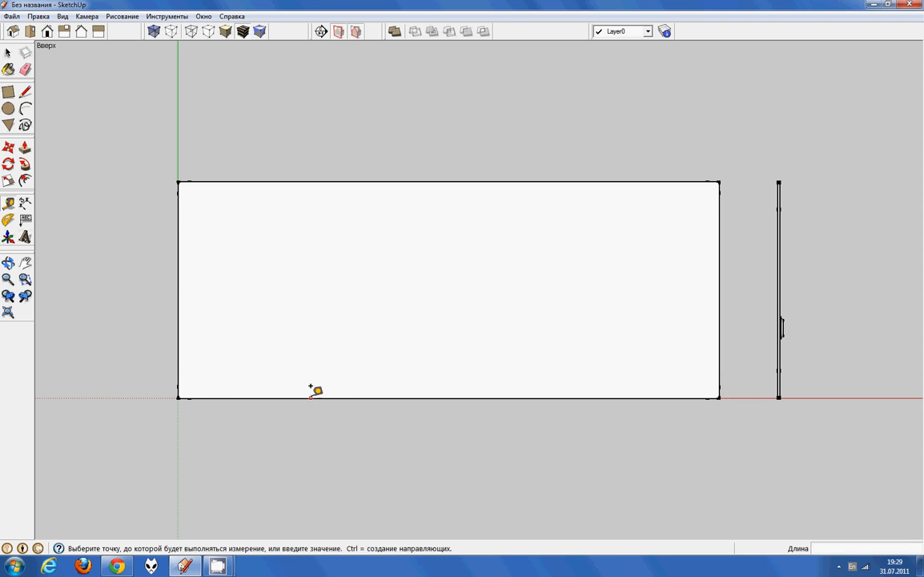
click(180, 276)
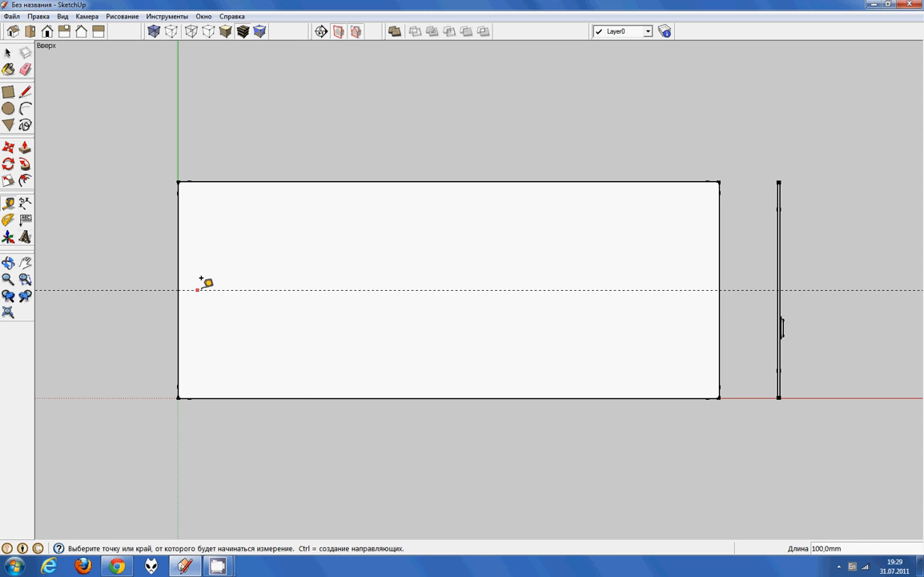
- Add a crosswise guide 40 mm in from the top panel's short edge at the origin and another 60 mm beyond it
click(180, 267)
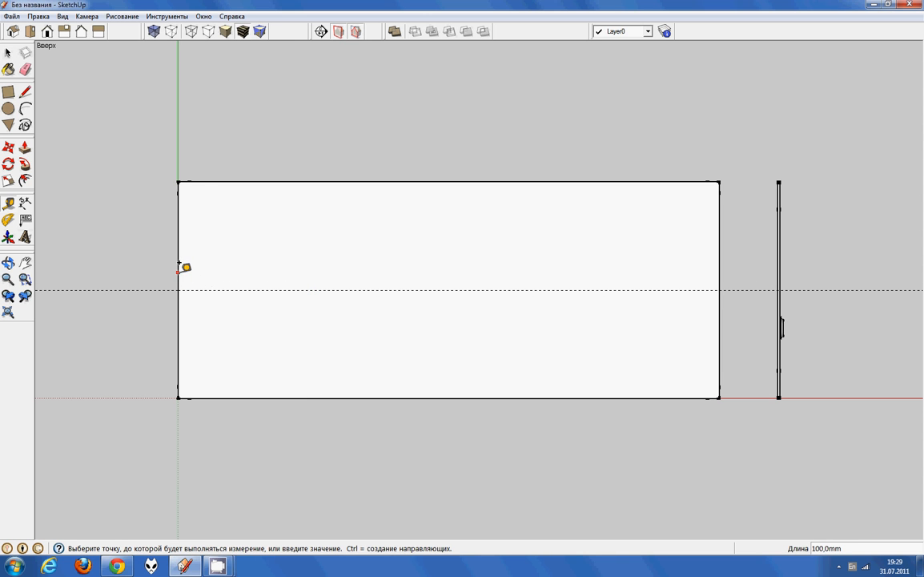
click(226, 262)
text(40)
key(Return)
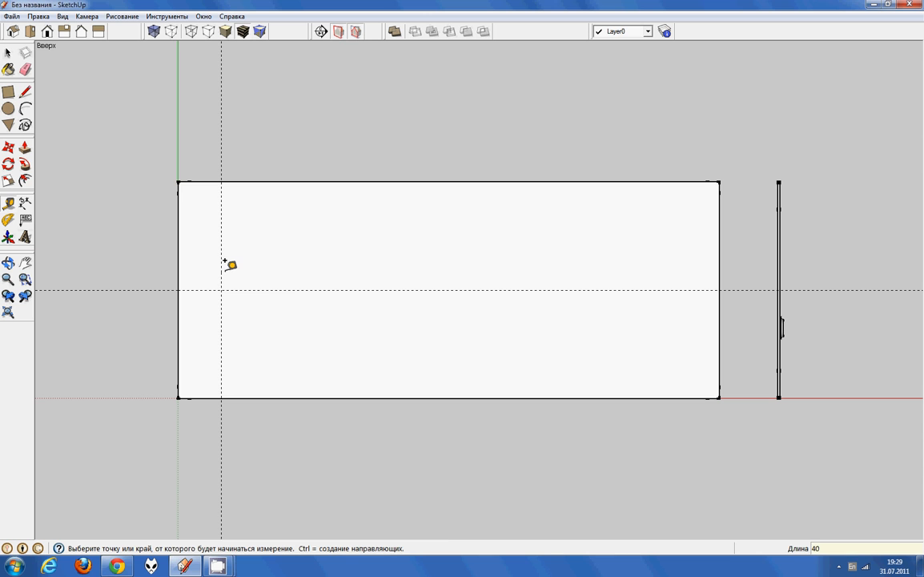
click(221, 262)
click(285, 263)
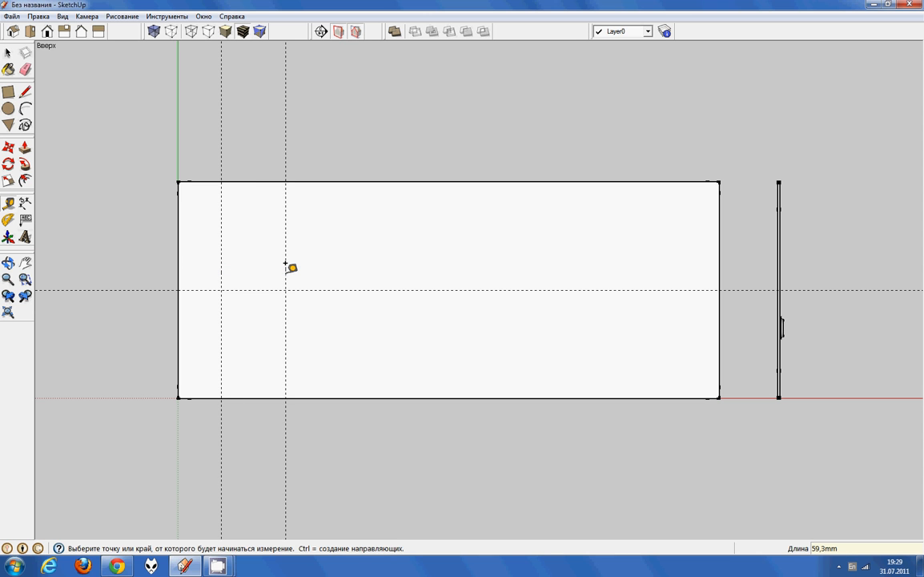
text(60)
key(Return)
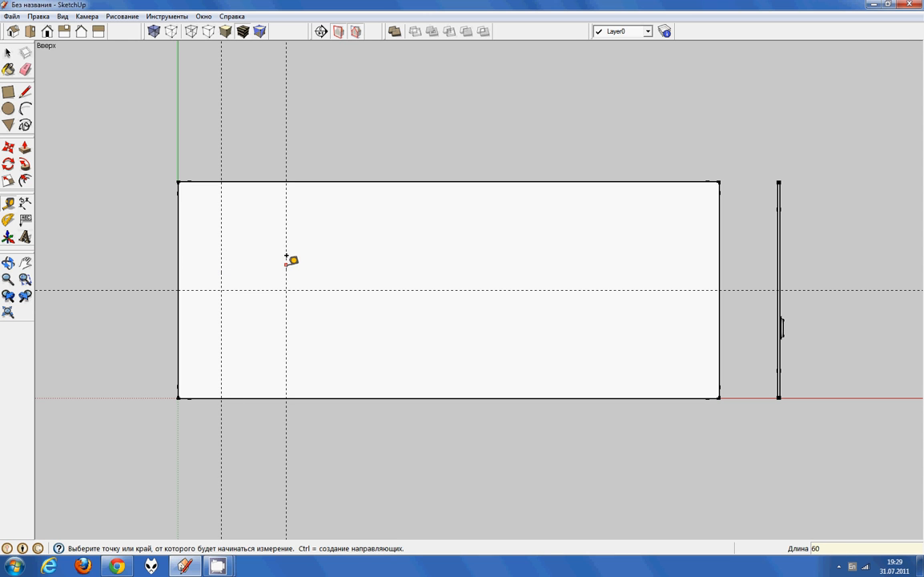
- Add two more crosswise guides on the top panel, each spaced 130 mm beyond the previous one
click(286, 263)
click(383, 264)
text(130)
key(Return)
click(427, 263)
click(551, 269)
text(130)
key(Return)
- Draw three circles of 60 mm radius where the centre guide crosses the last three crosswise guides
key(c)
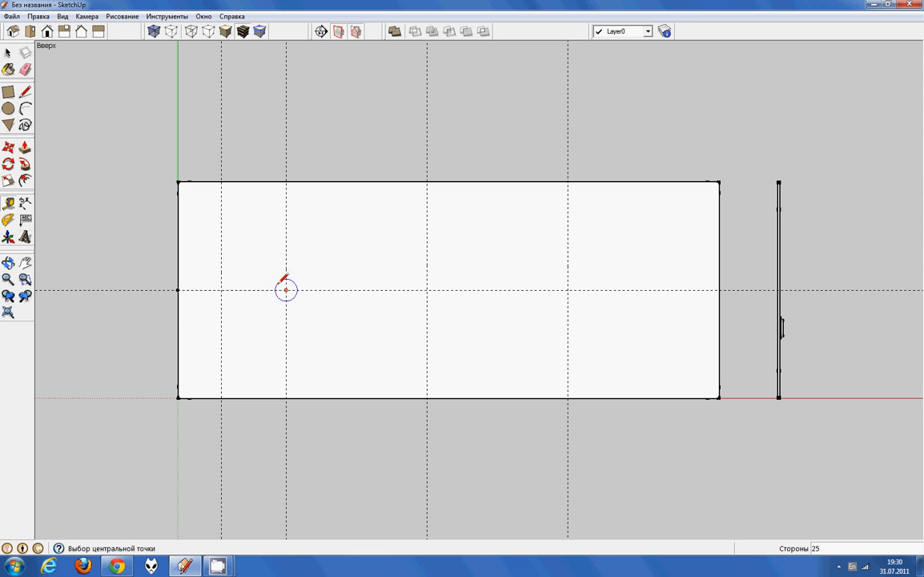
click(286, 290)
click(325, 285)
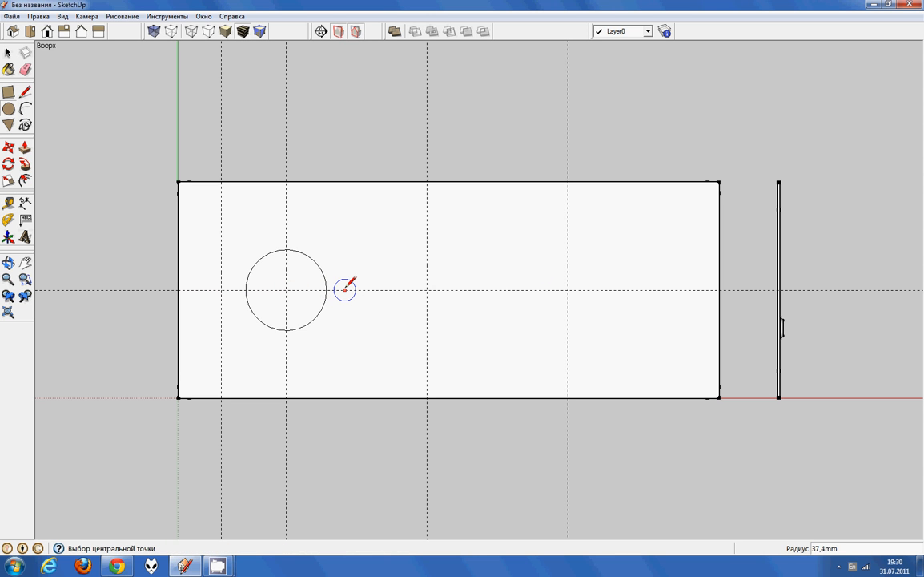
text(60)
key(Return)
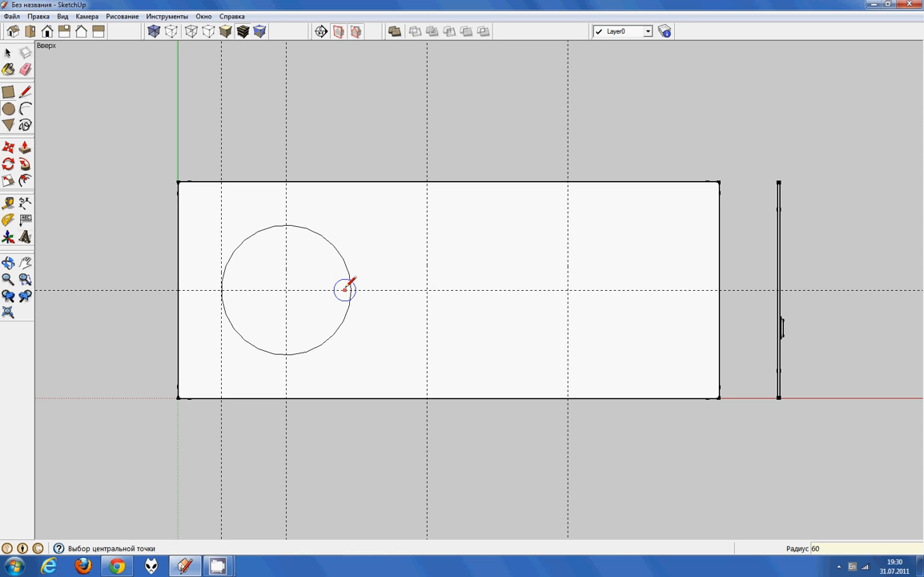
click(427, 290)
click(484, 319)
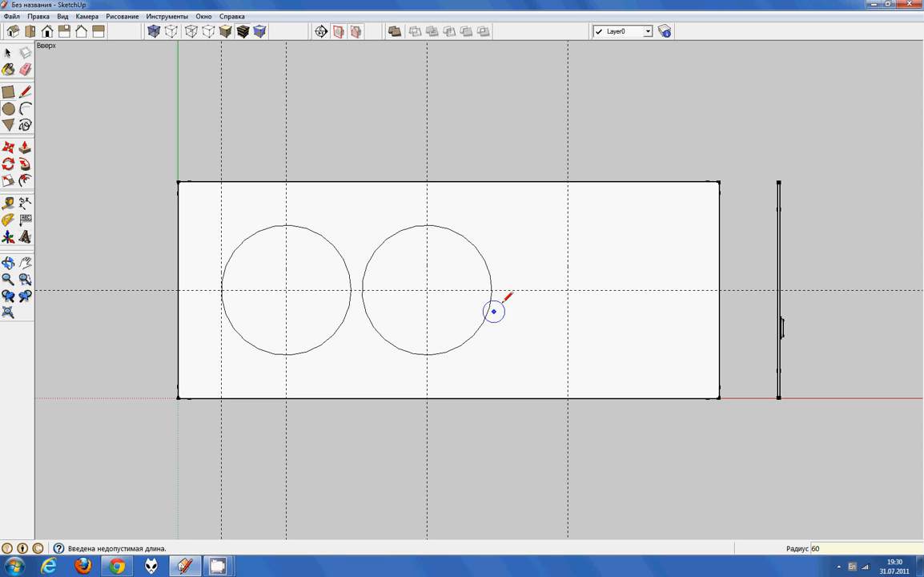
click(568, 289)
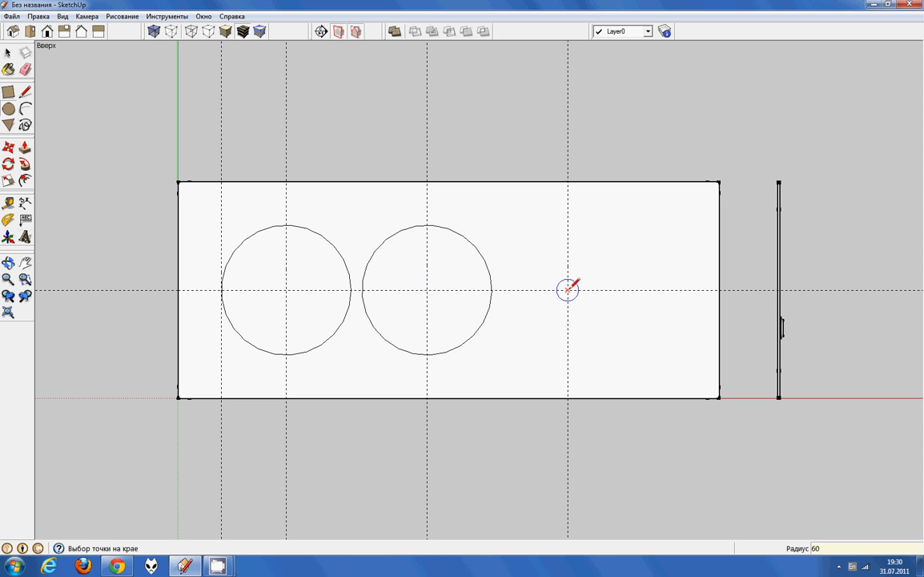
click(611, 315)
text(60)
key(Return)
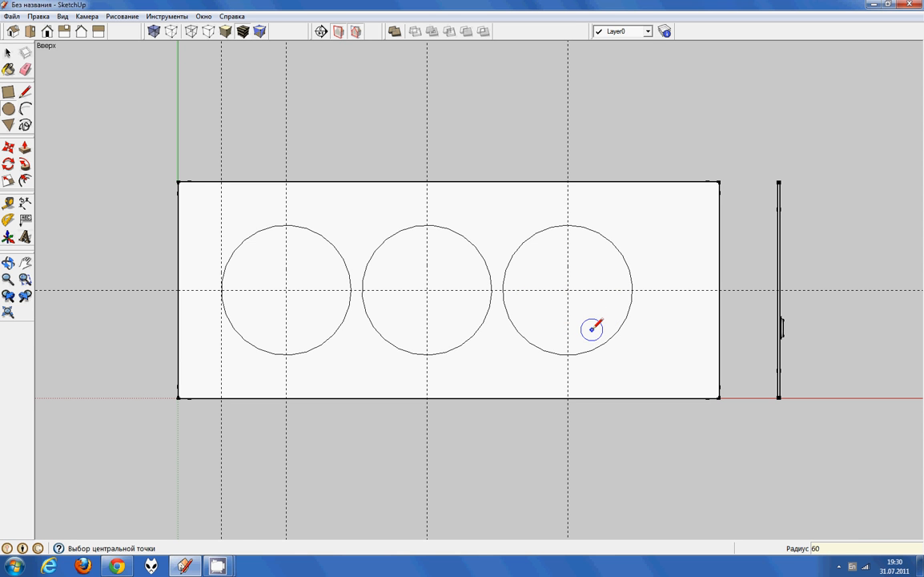
- Push the three circles 2 mm through the top panel to cut round openings
middle_drag(592, 328, 553, 168)
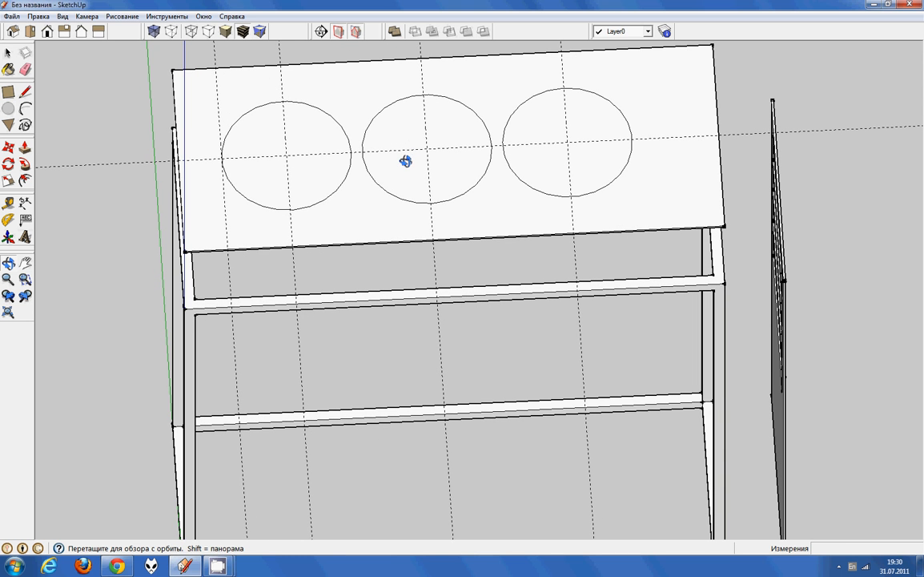
key(p)
drag(313, 173, 305, 185)
mouse_move(412, 190)
mouse_down()
mouse_move(406, 196)
mouse_move(406, 187)
mouse_up()
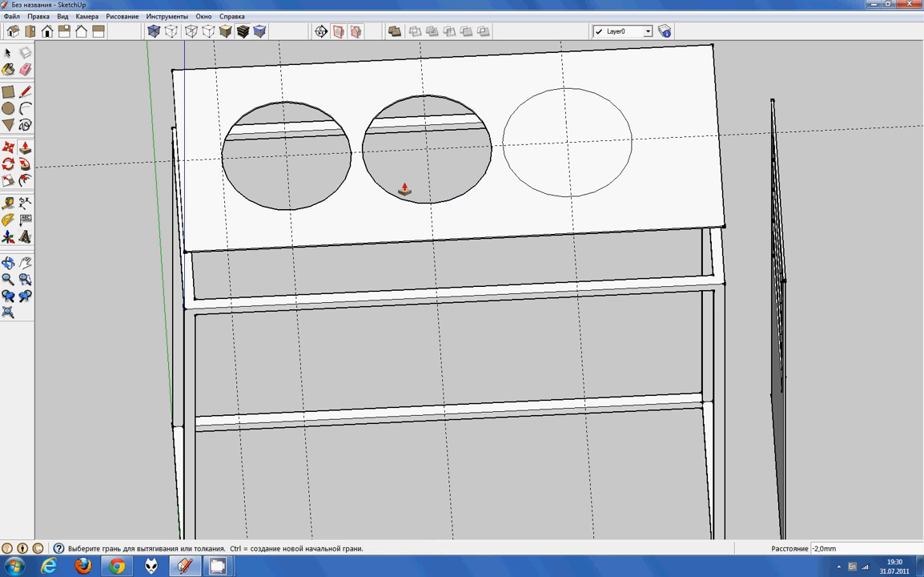
double_click(555, 186)
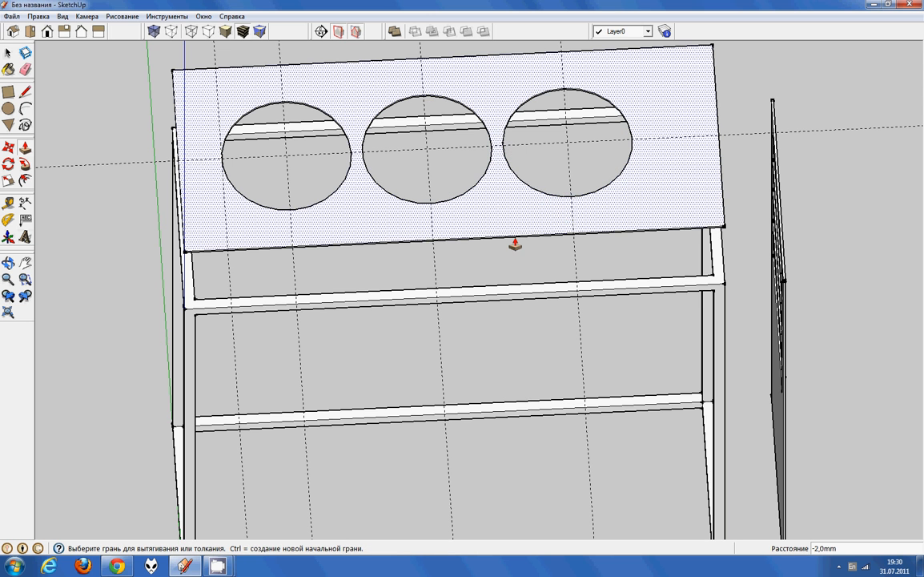
- Delete the lengthwise guide and all four crosswise guides from the top panel
key(space)
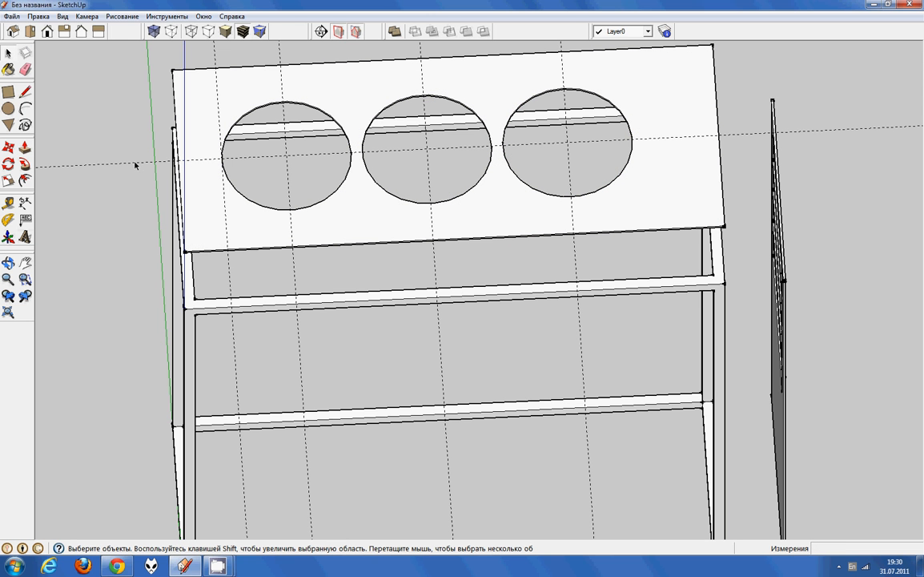
key(Delete)
key(Delete)
key(Delete)
click(437, 261)
key(Delete)
click(576, 260)
key(Delete)
- Draw a 500 by 200 mm rectangle covering the frame's underside between its opposite outer corners
middle_drag(545, 298, 528, 124)
scroll(624, 153, down, 5)
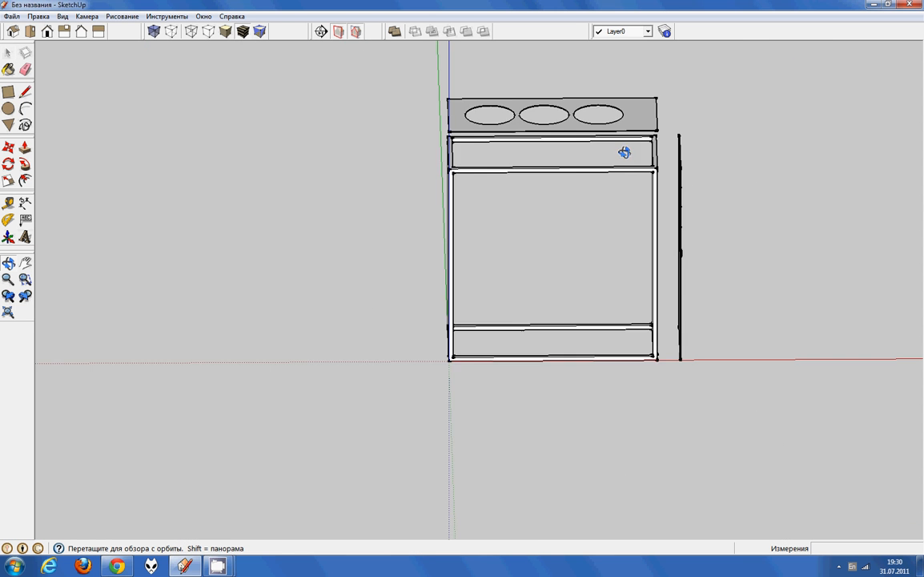
mouse_move(625, 342)
middle_down()
mouse_move(582, 353)
mouse_move(615, 335)
mouse_move(549, 299)
mouse_move(612, 374)
mouse_move(545, 144)
mouse_move(647, 354)
middle_up()
scroll(613, 340, up, 3)
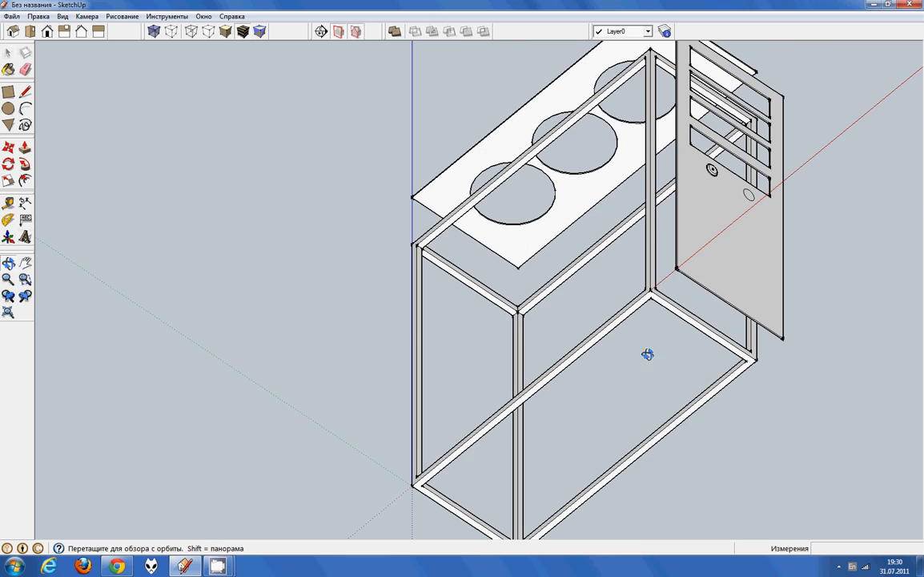
mouse_move(679, 399)
middle_down()
mouse_move(679, 411)
mouse_move(652, 215)
mouse_move(609, 399)
middle_up()
scroll(609, 399, up, 2)
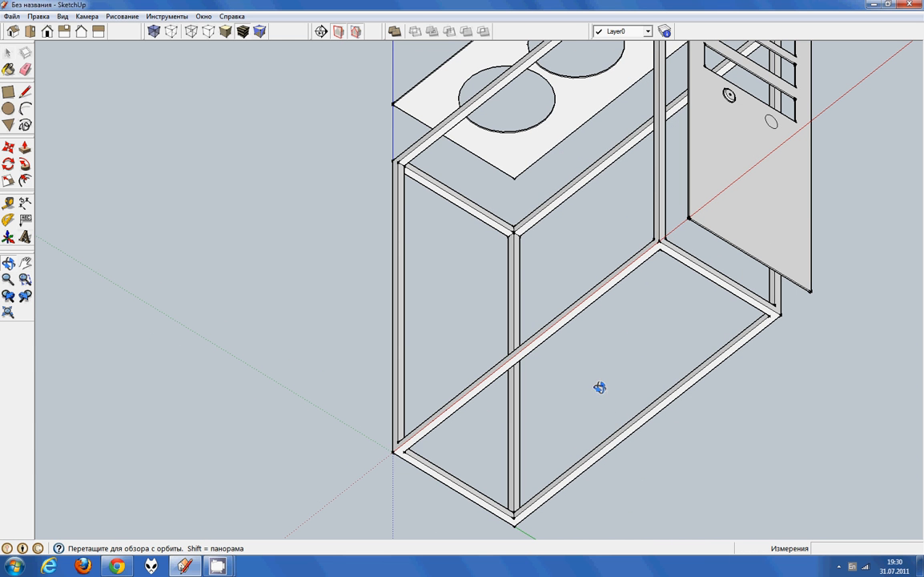
key(r)
click(660, 240)
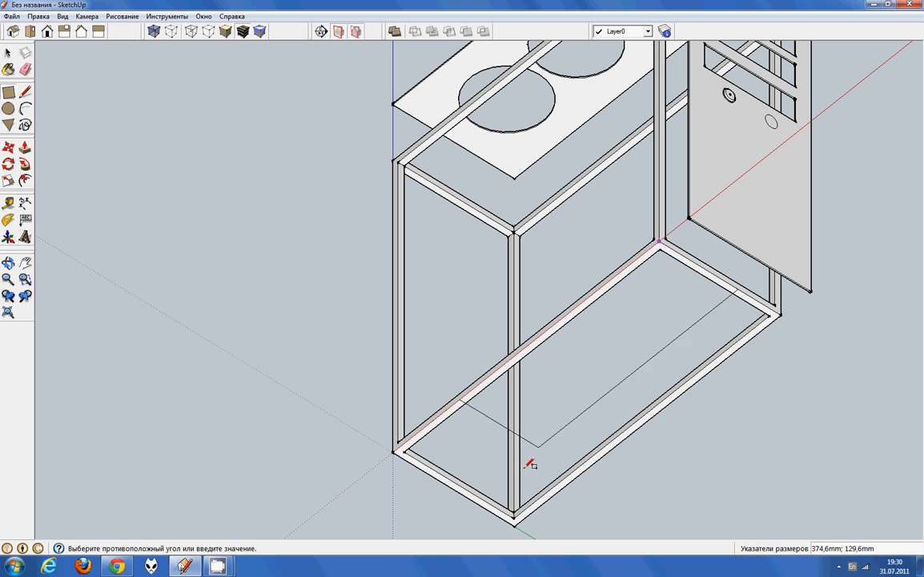
click(516, 524)
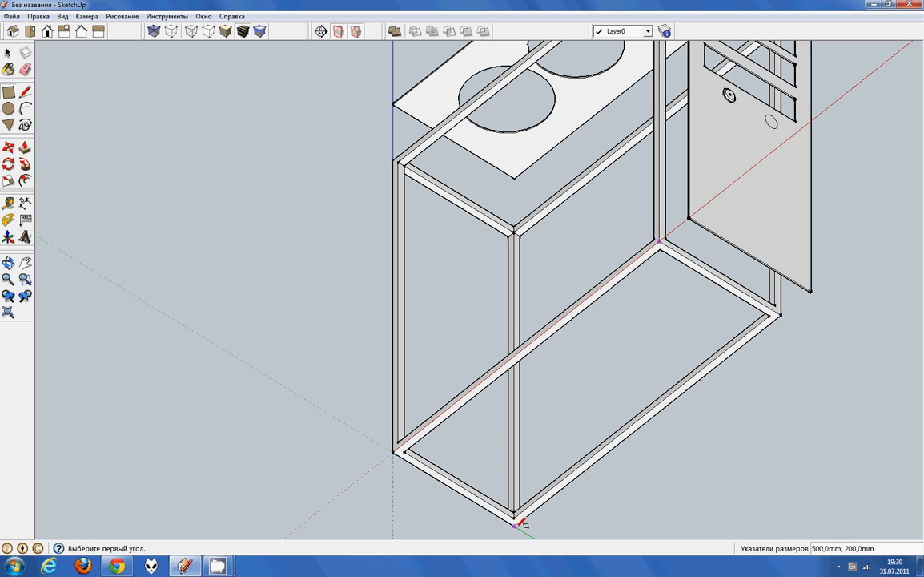
- Move the bottom rectangle straight down about 45 mm, clear of the frame
key(m)
click(563, 413)
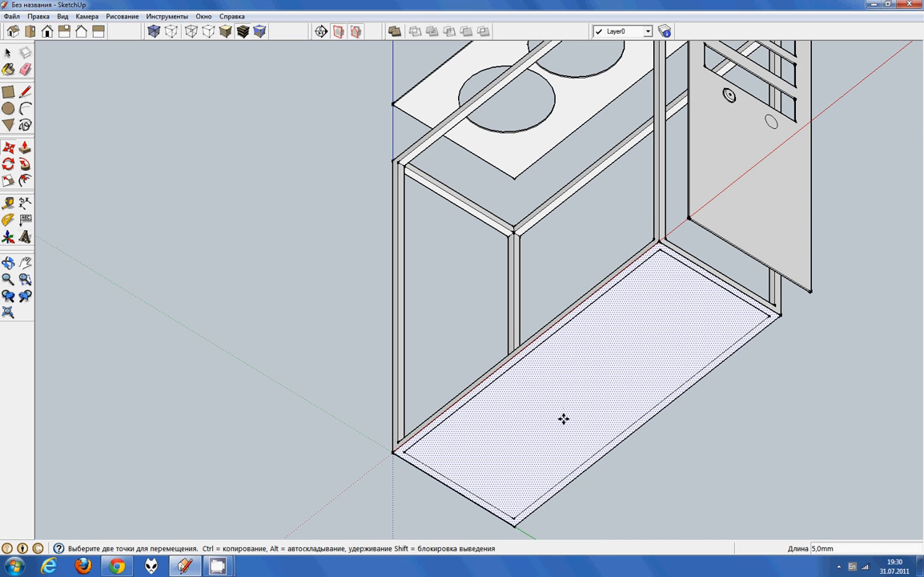
click(565, 435)
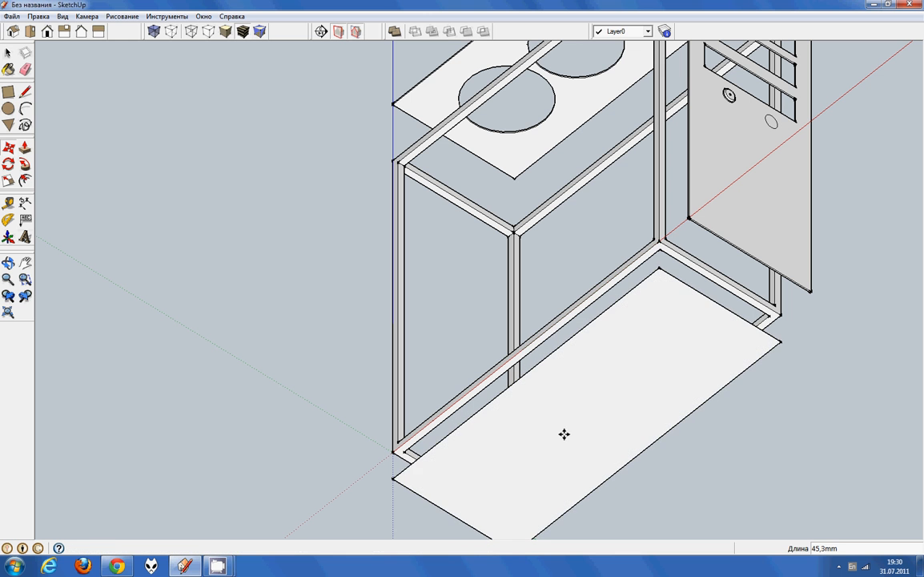
- Extrude the lowered bottom rectangle 2 mm downward to form the bottom panel
middle_drag(591, 429, 696, 451)
scroll(663, 455, up, 1)
key(p)
click(608, 434)
click(613, 437)
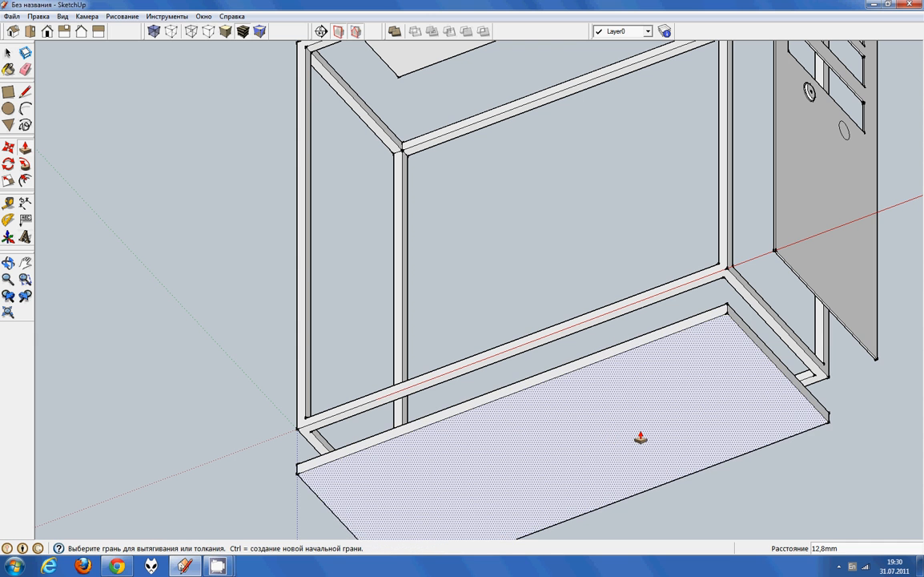
key(Return)
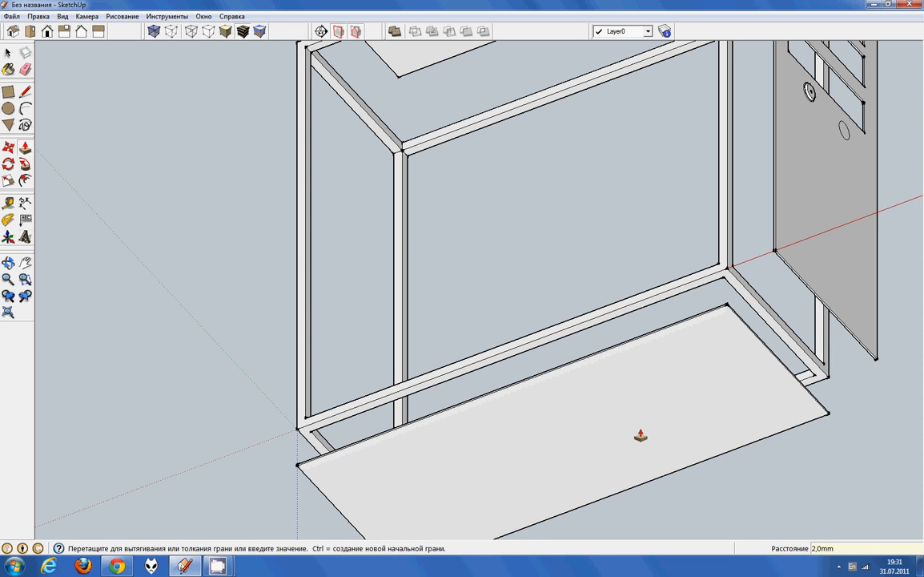
- Place guides on the bottom panel 10 mm from its short edge near the origin and 100 mm from its front long edge
middle_drag(596, 388, 448, 438)
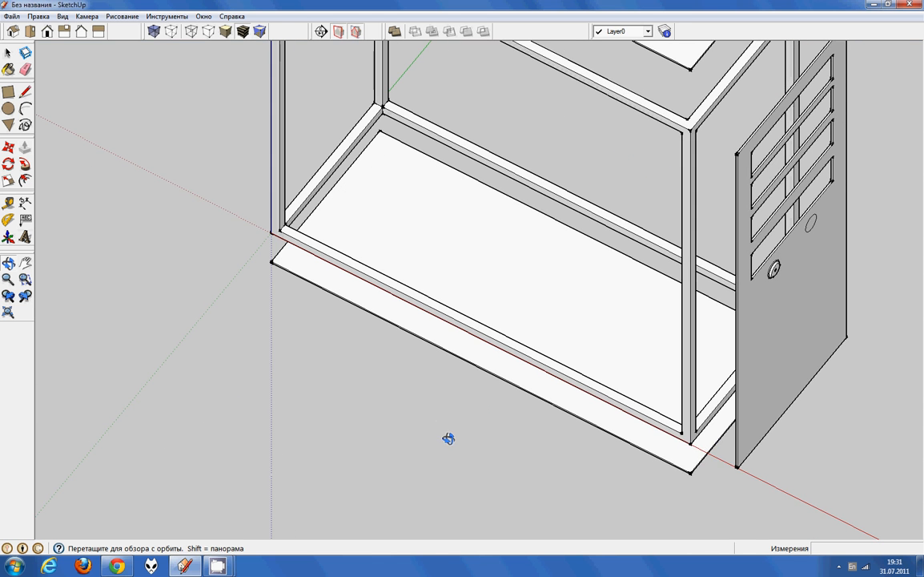
scroll(337, 210, up, 3)
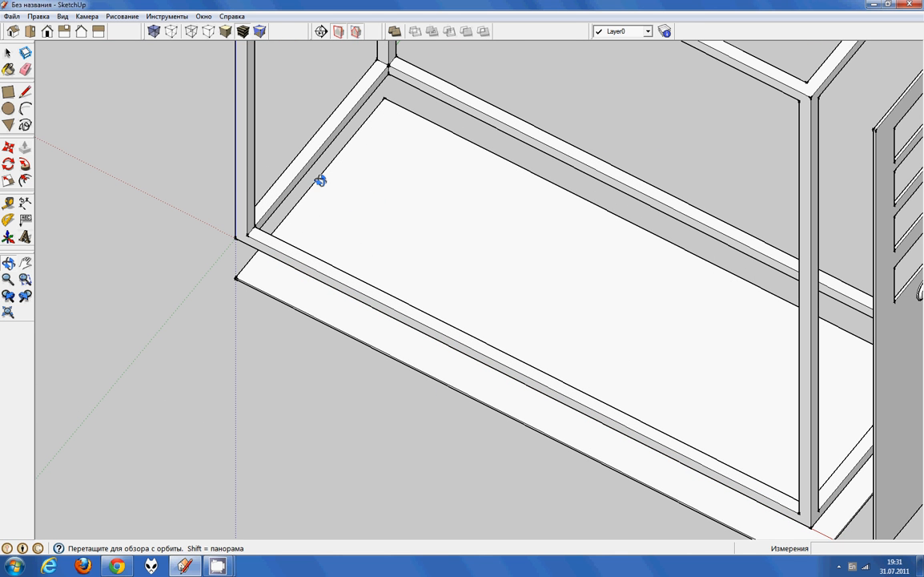
click(153, 31)
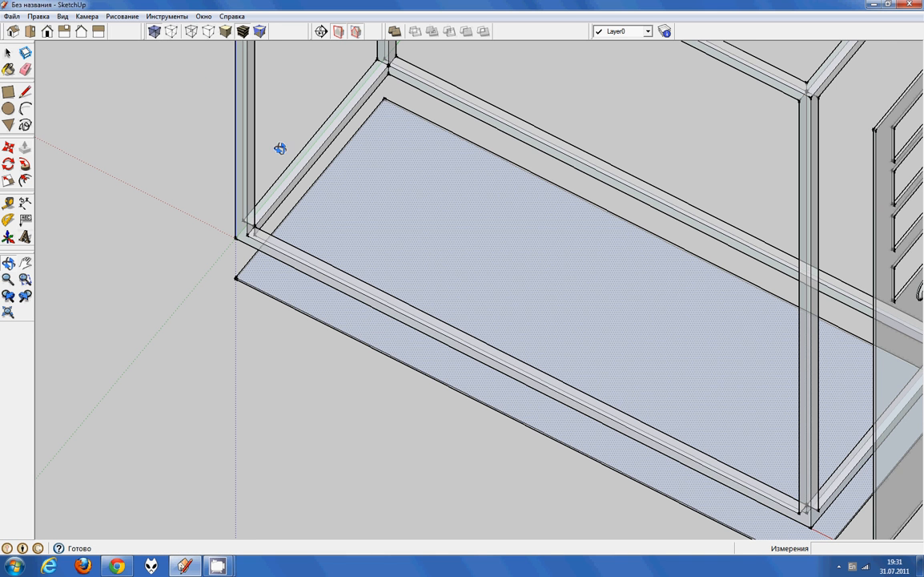
click(169, 32)
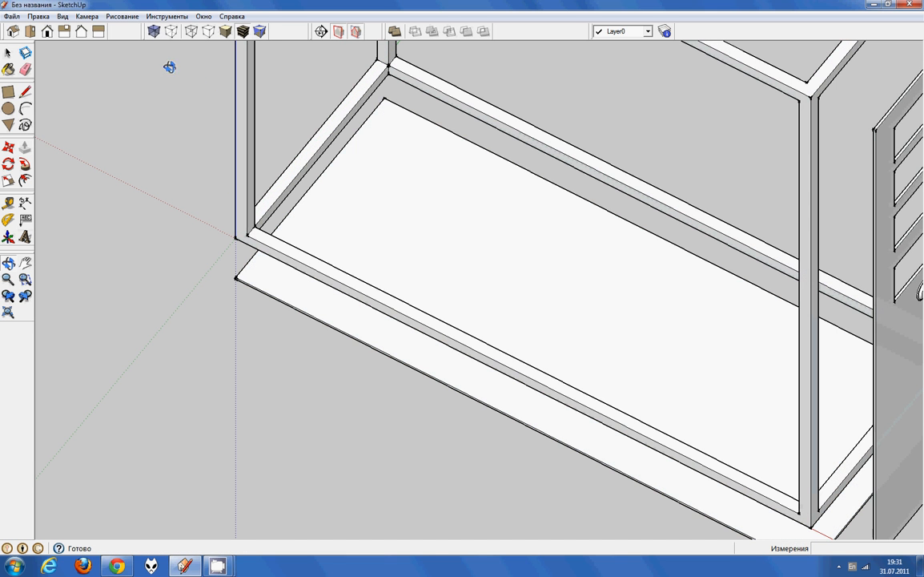
click(9, 204)
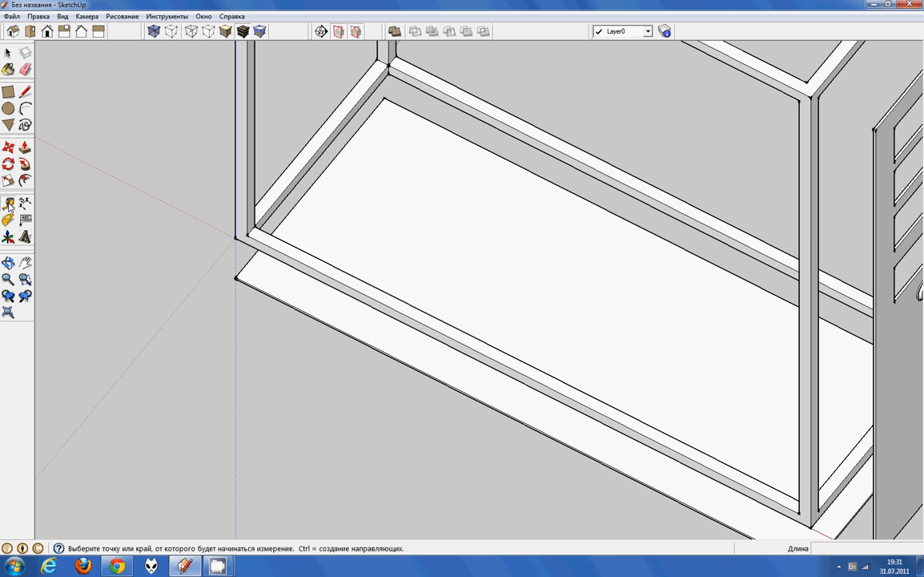
click(309, 178)
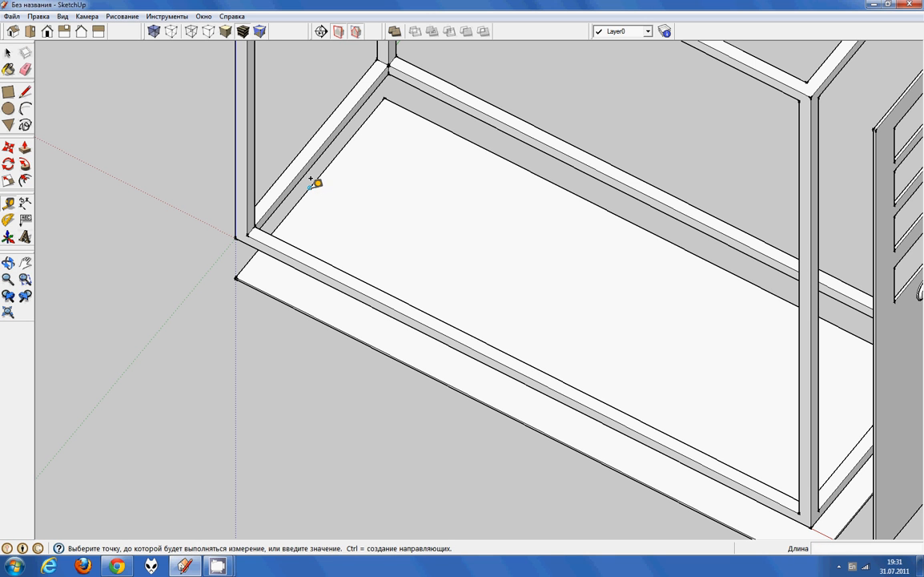
click(327, 186)
text(10)
key(Return)
click(310, 312)
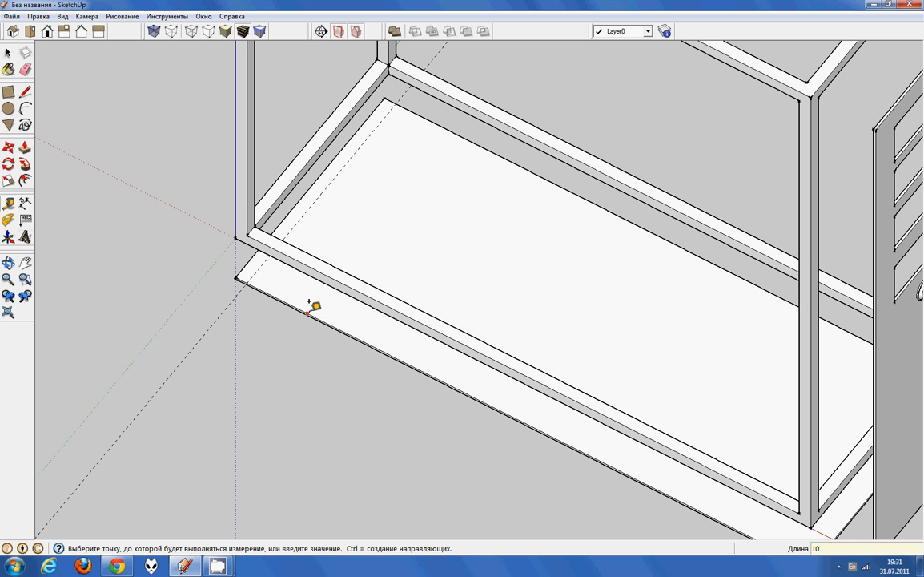
click(351, 196)
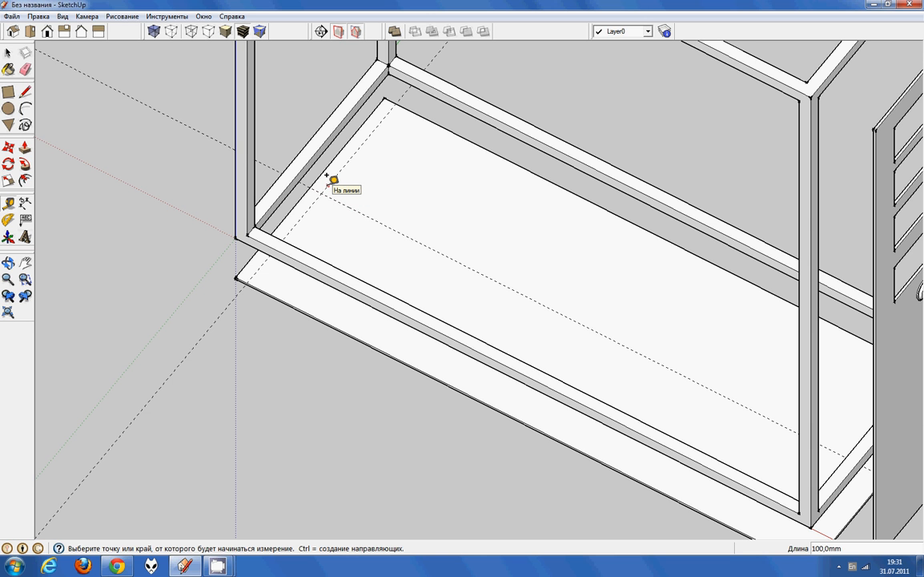
- Place a guide on the bottom panel parallel to its lengthwise centre guide, offset 65 mm toward the rear edge
click(336, 200)
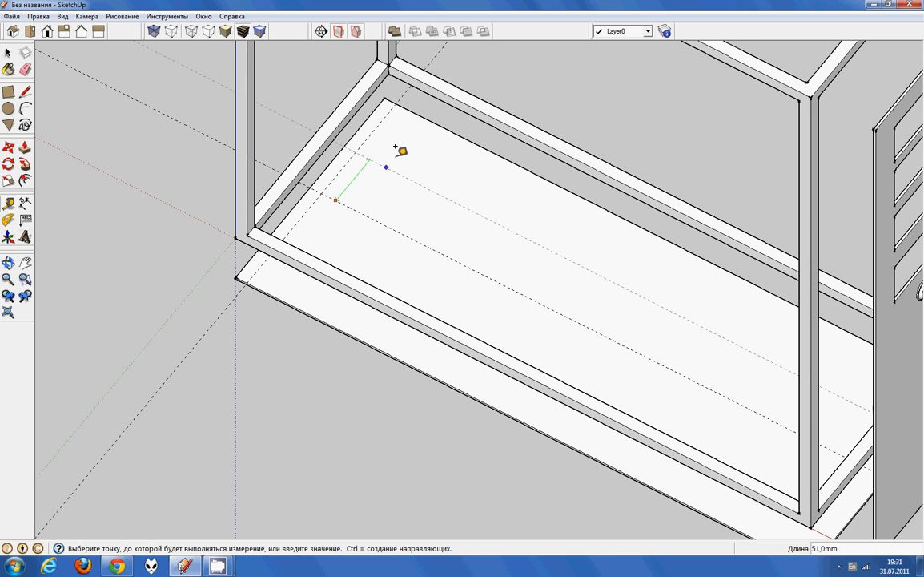
click(398, 145)
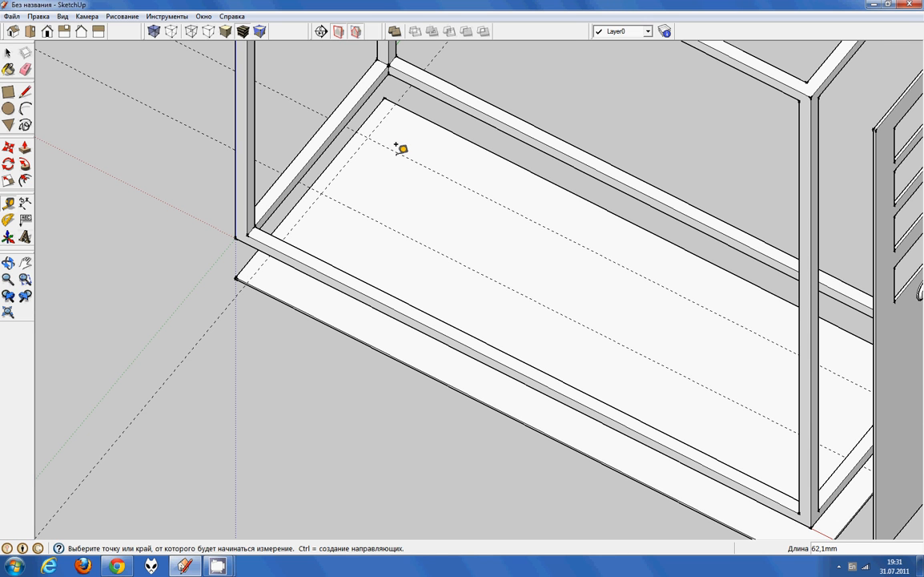
text(65)
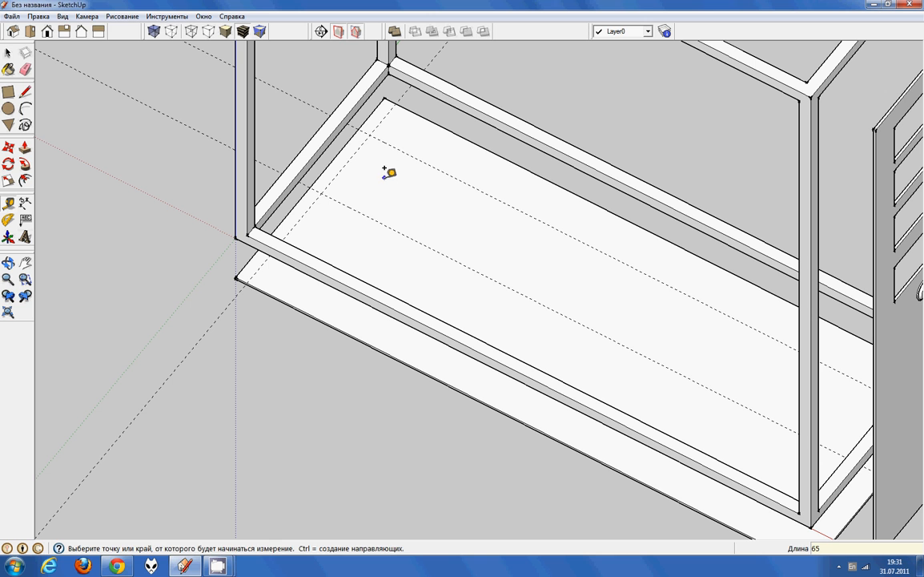
- Draw a 140 by 140 mm square on the bottom panel from the intersection of the 65 mm guide and the short-edge guide
text(r)
click(368, 134)
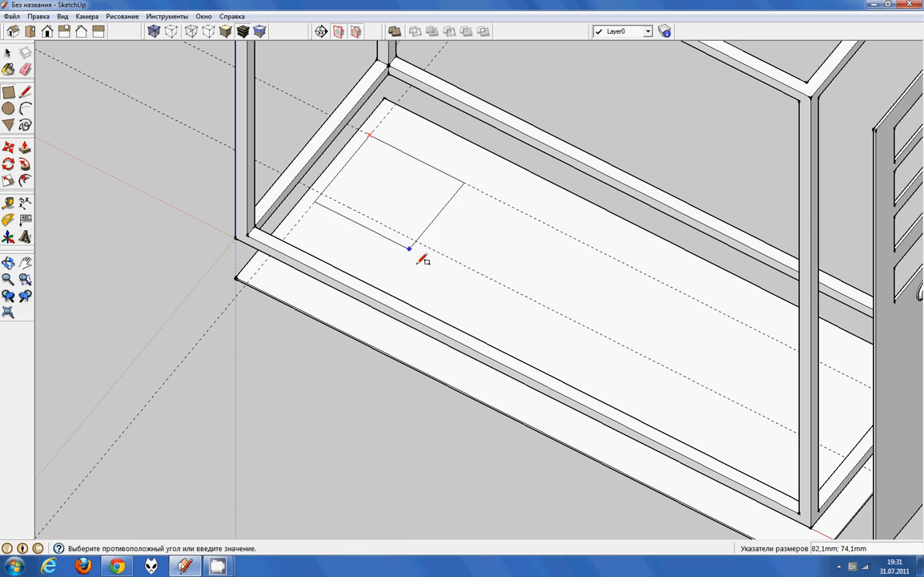
click(430, 298)
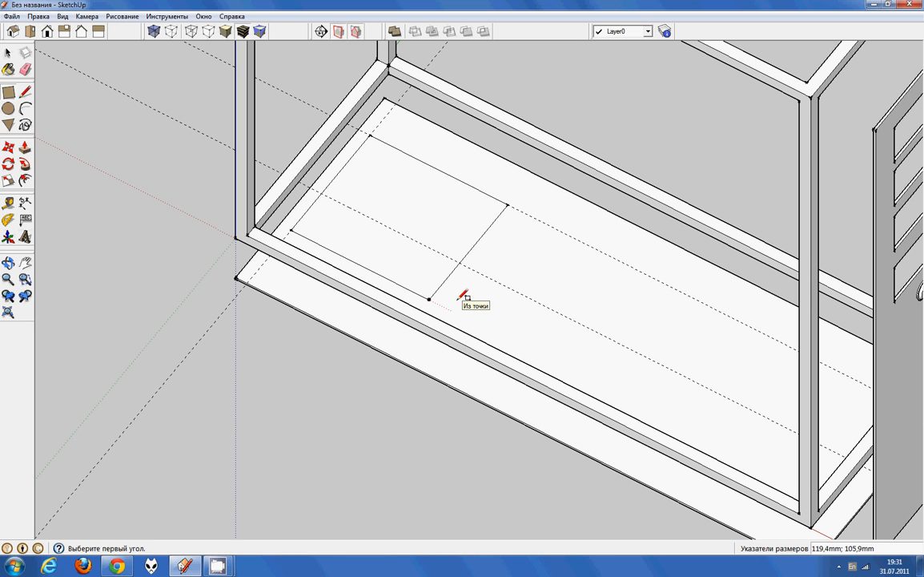
text(140;140)
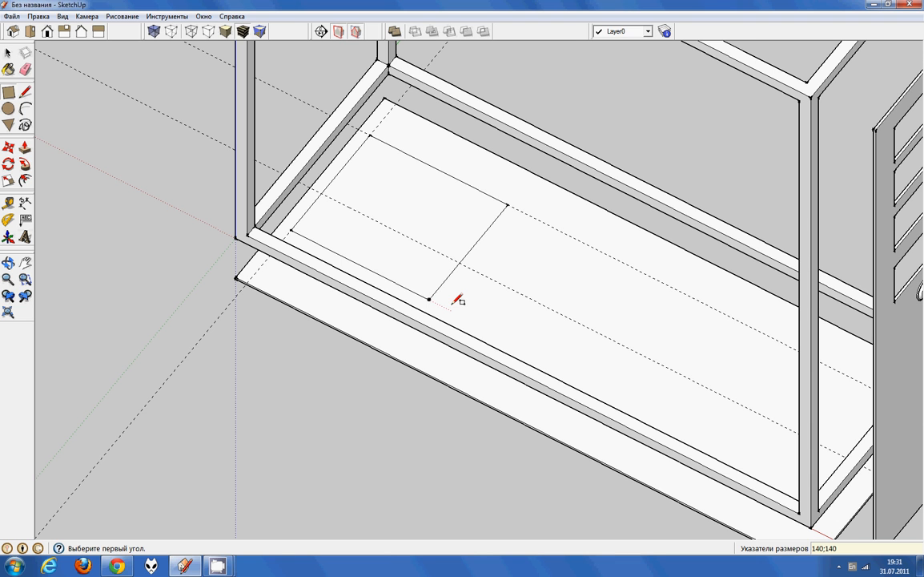
key(Return)
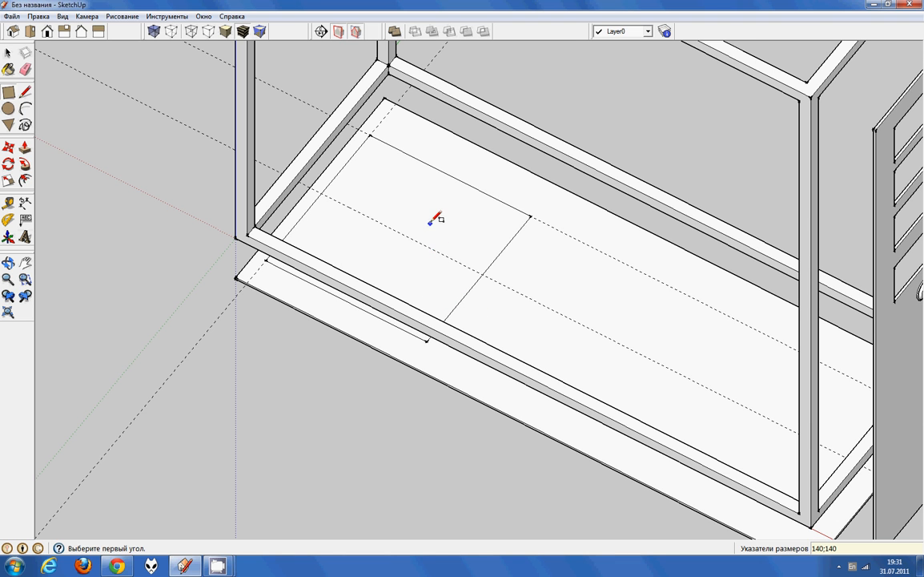
- Push the square 2 mm through the bottom panel to cut the opening, and delete the short-edge guide and the 65 mm offset guide
middle_drag(432, 212, 470, 205)
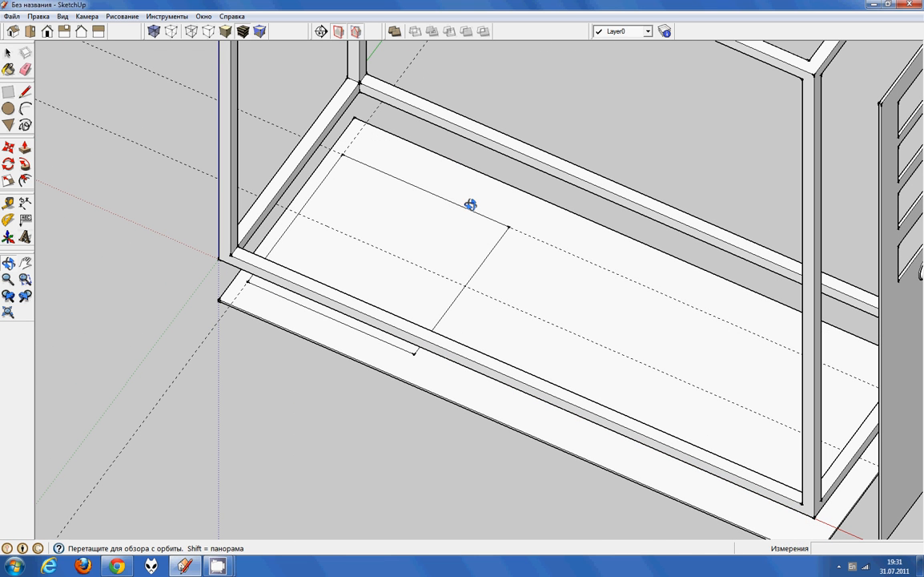
key(p)
click(435, 234)
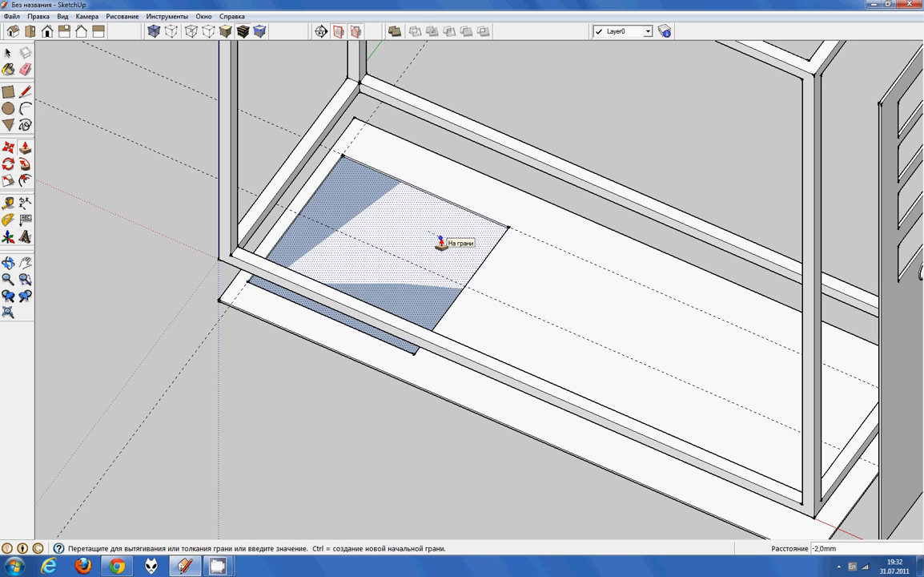
click(441, 243)
key(space)
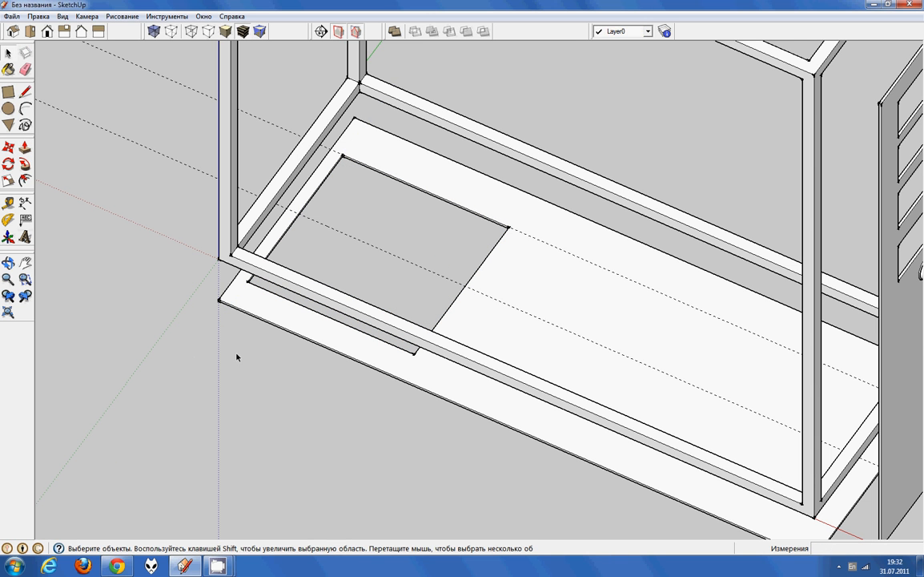
click(282, 131)
- Place three guides across the bottom panel, parallel to its short edge at the end away from the square opening
key(o)
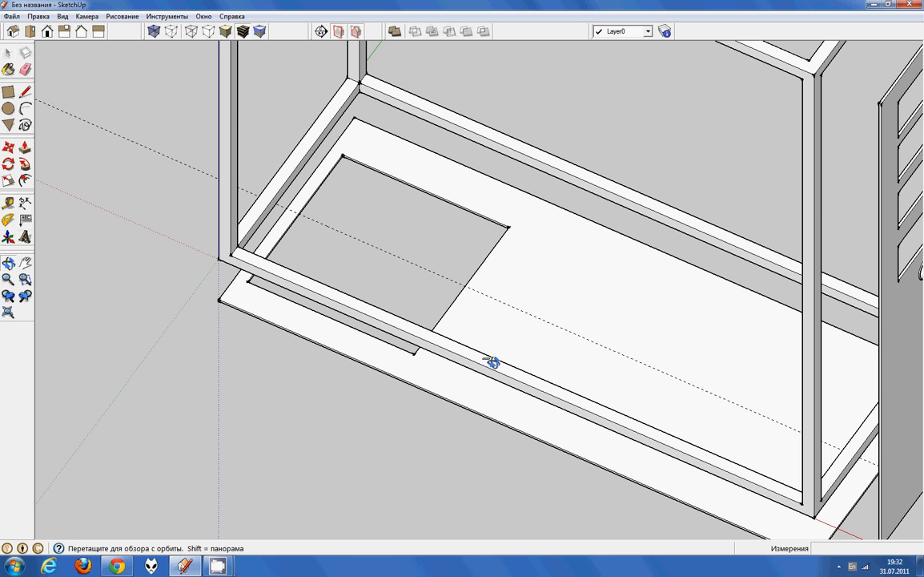
drag(412, 361, 701, 331)
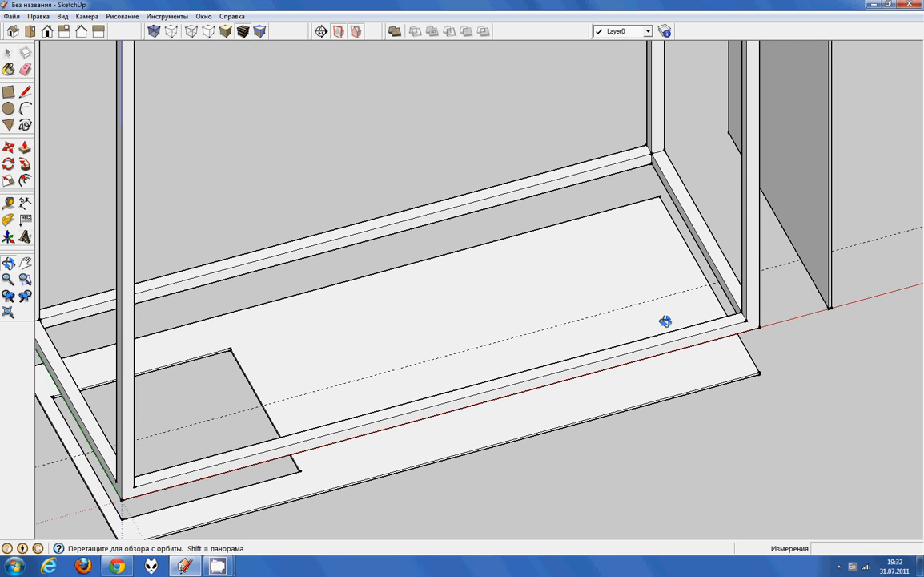
scroll(664, 322, down, 1)
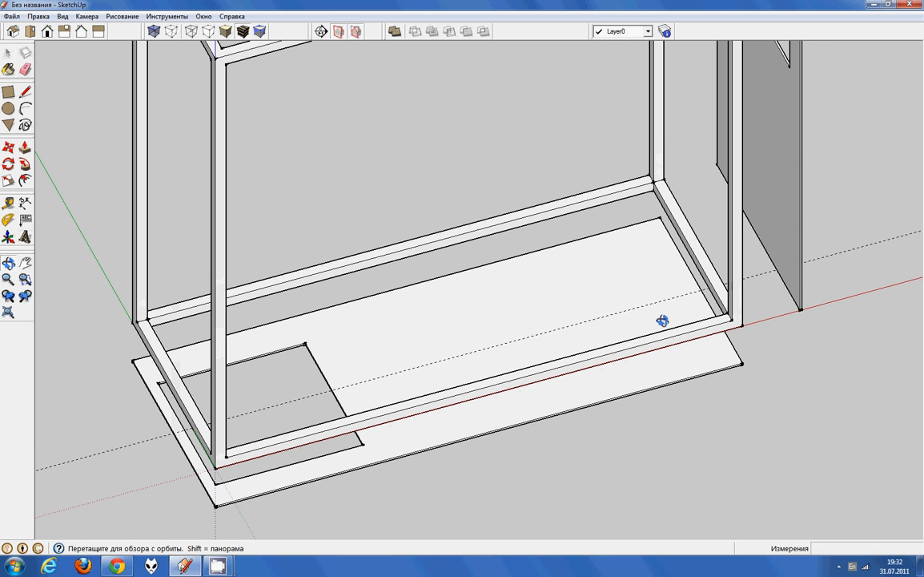
click(9, 204)
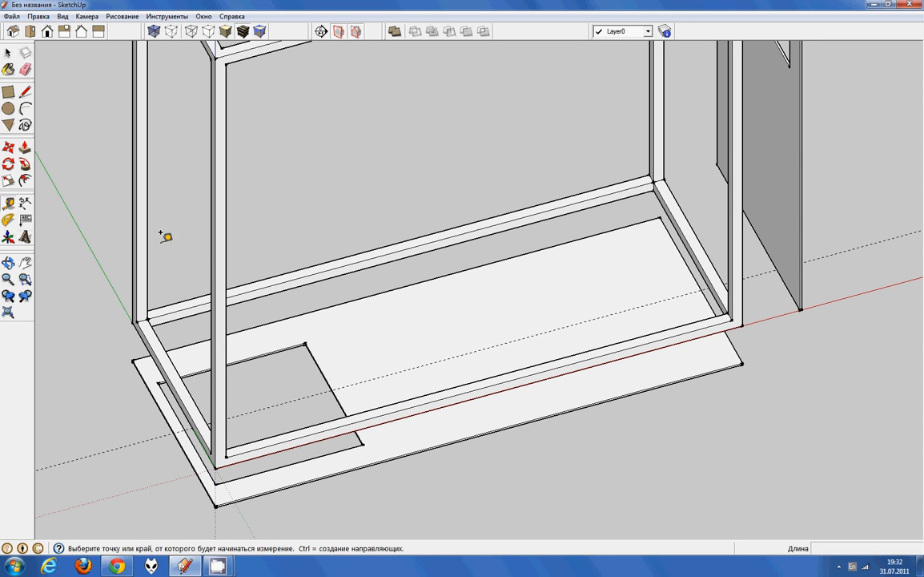
click(694, 267)
click(646, 277)
click(589, 291)
click(589, 294)
click(500, 307)
key(Return)
- Draw two circles of 60 mm radius on the bottom panel, centred where the cross guides meet the lengthwise centre guide
key(c)
click(458, 355)
click(497, 345)
key(Return)
click(597, 318)
click(616, 306)
text(60)
key(Return)
- Push both circles 2 mm through the bottom panel to cut two round holes
key(p)
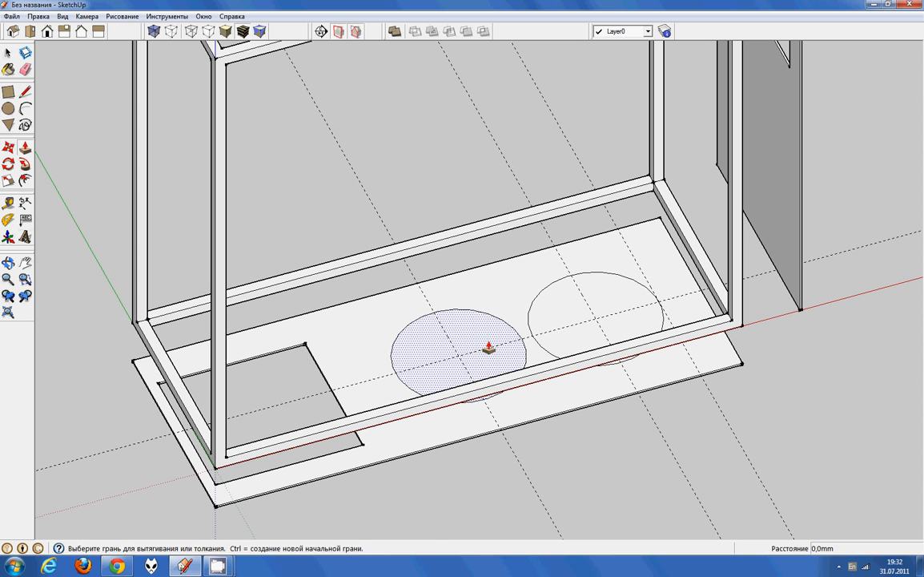
click(485, 345)
click(481, 343)
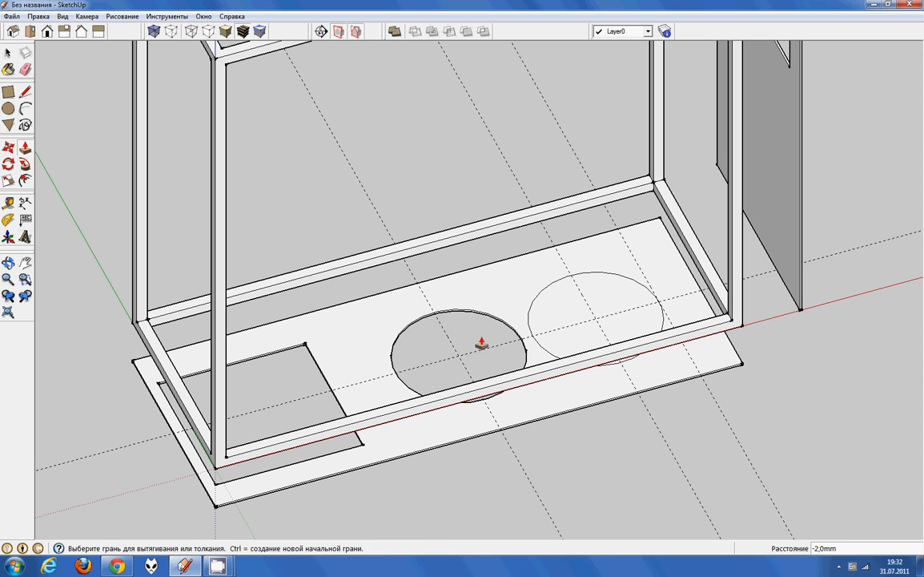
click(577, 327)
click(576, 328)
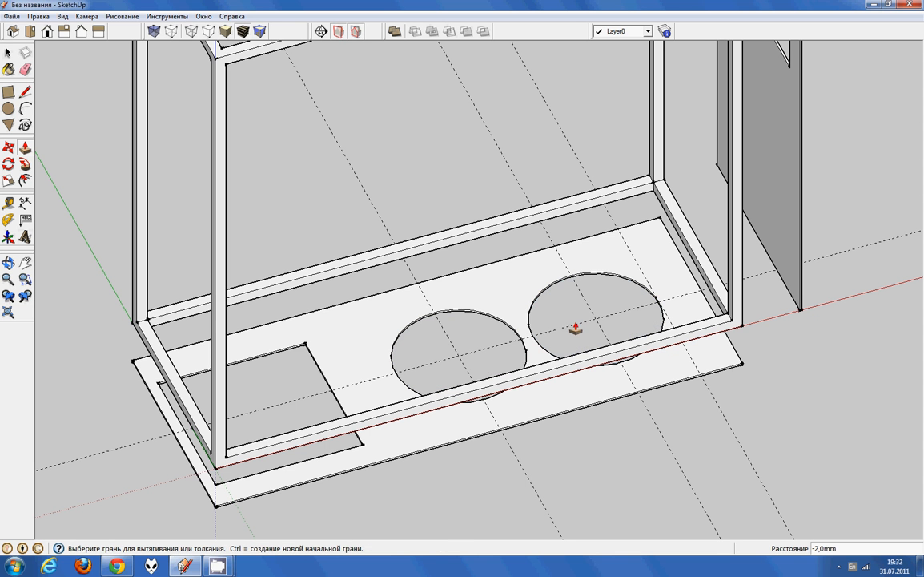
- Place a guide parallel to the frame's rear lower bar, offset backward from its upper edge
middle_drag(572, 321, 485, 229)
scroll(484, 229, up, 6)
scroll(476, 305, up, 2)
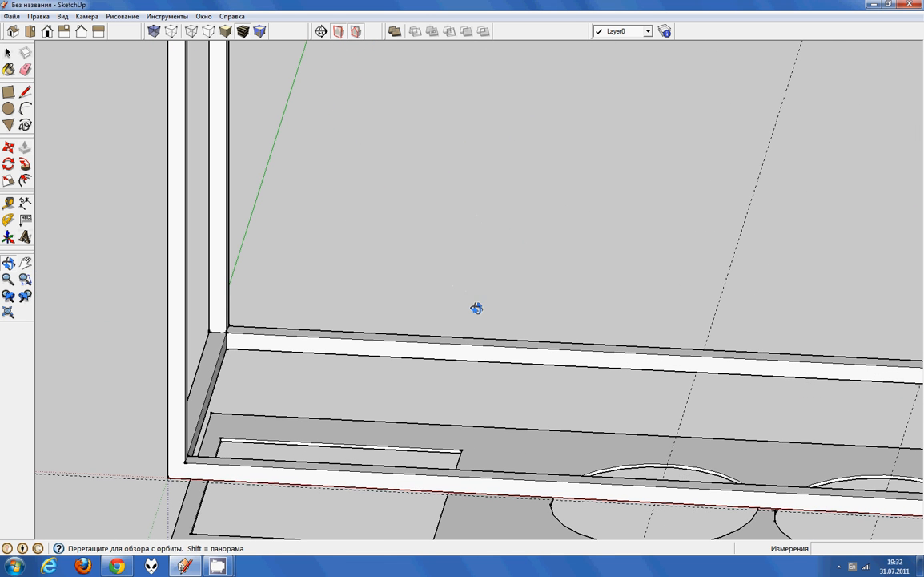
click(8, 202)
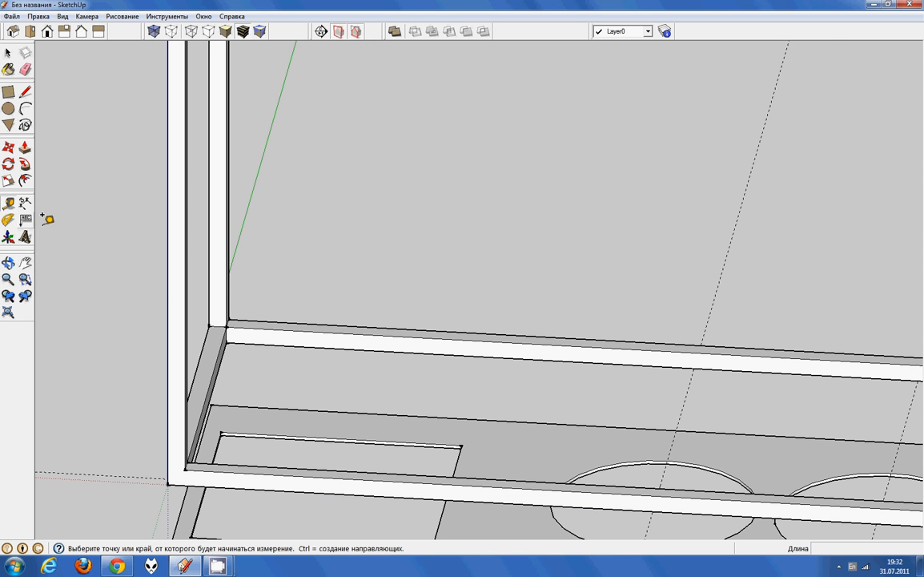
click(268, 327)
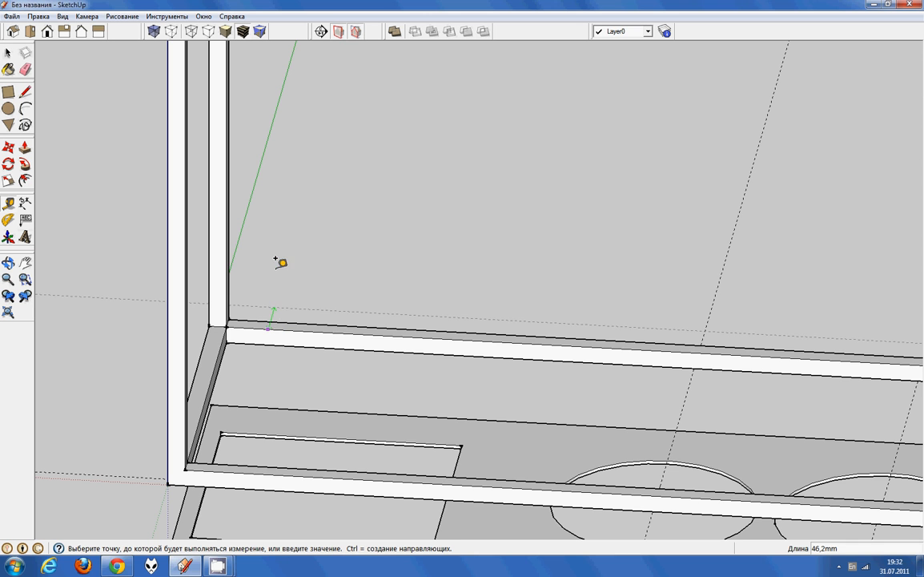
click(223, 181)
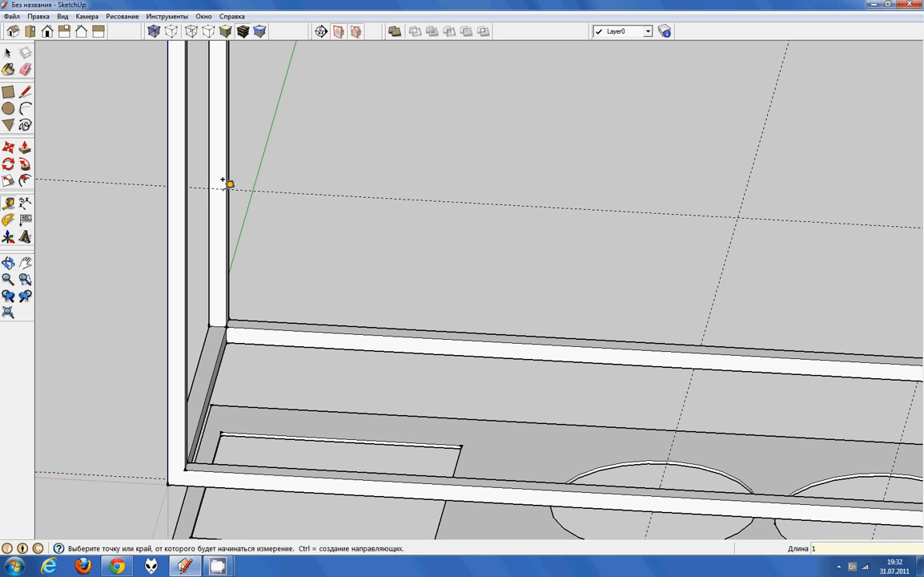
key(Return)
- Place a vertical guide 300 mm along the rear lower bar from the rear corner post at the origin end
scroll(301, 225, down, 3)
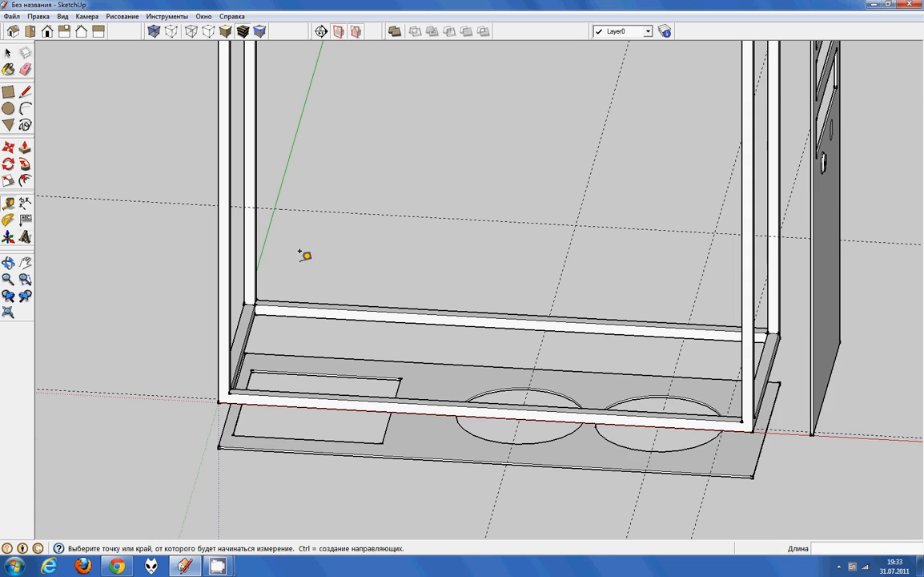
scroll(342, 240, down, 1)
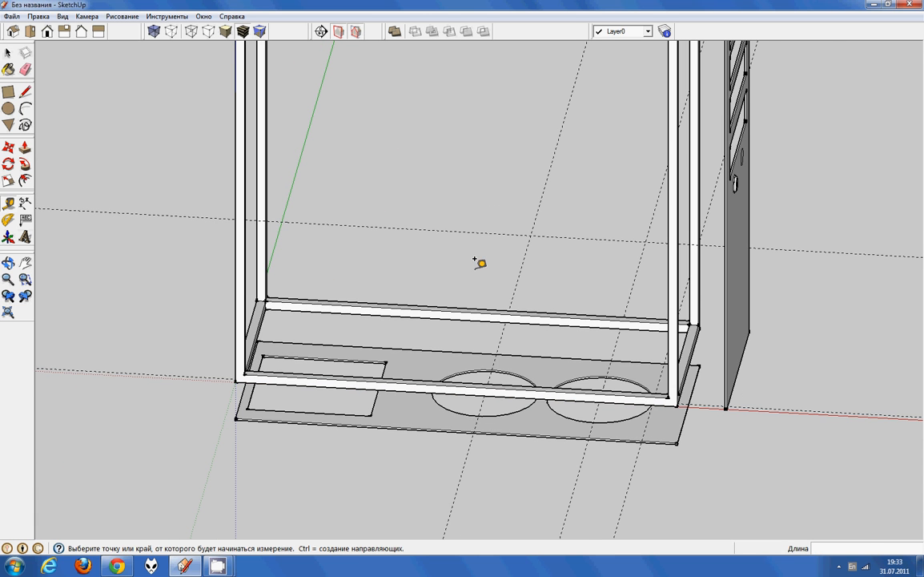
scroll(365, 260, up, 3)
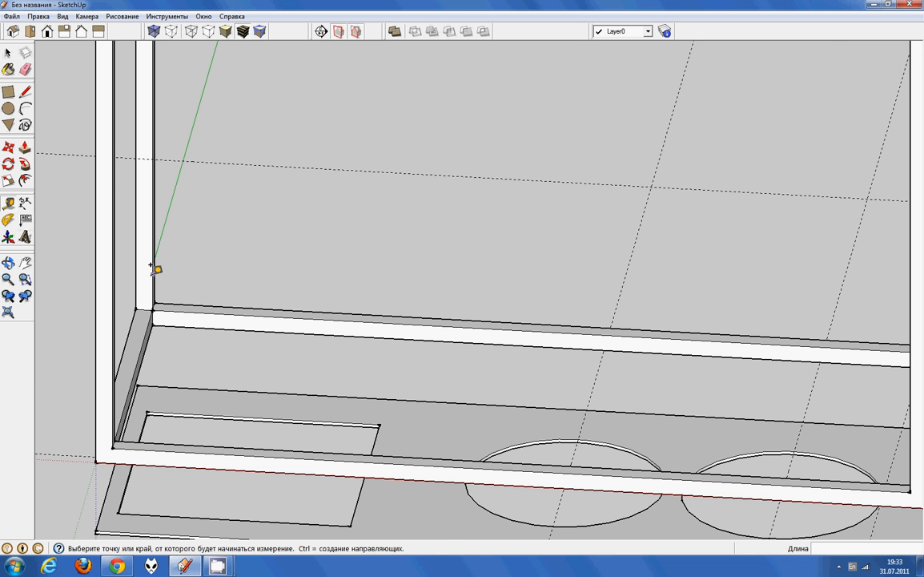
click(155, 285)
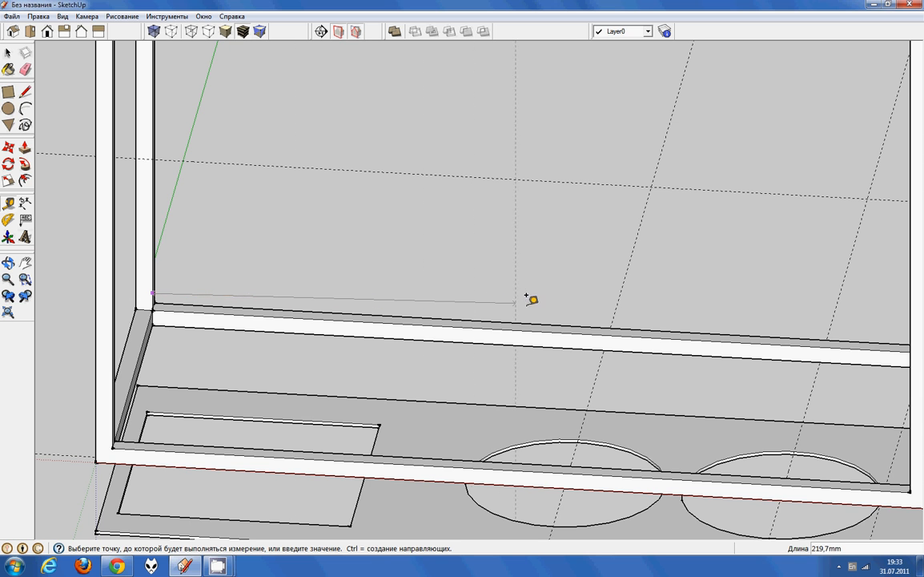
click(599, 328)
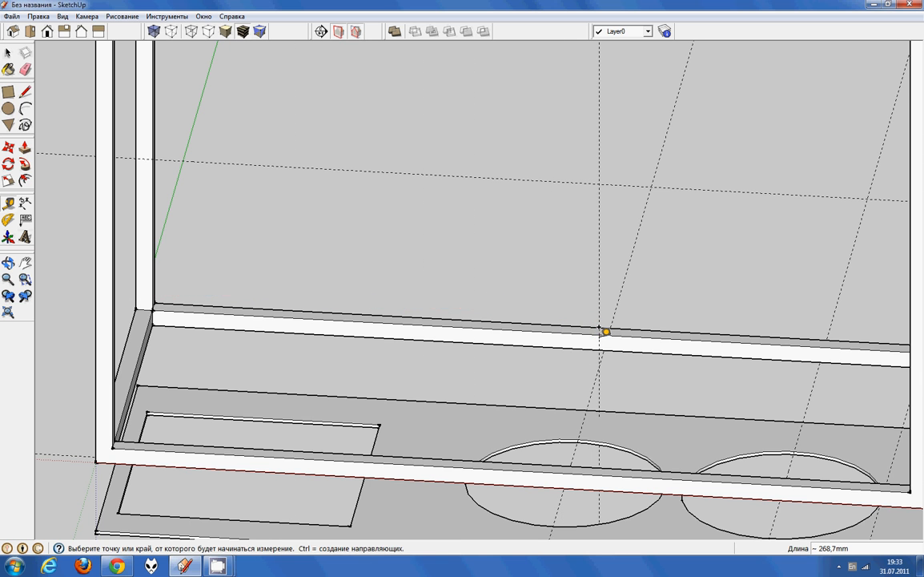
text(300)
key(Return)
- Draw a rectangle about 6.2 by 10 mm across the top of the rear lower bar, starting at the vertical guide
scroll(609, 312, down, 2)
scroll(678, 334, up, 4)
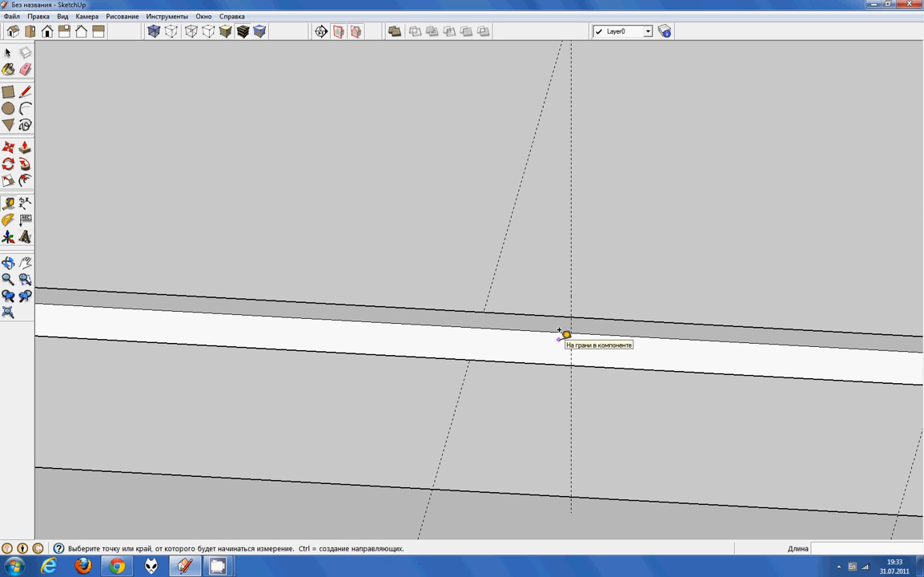
click(25, 94)
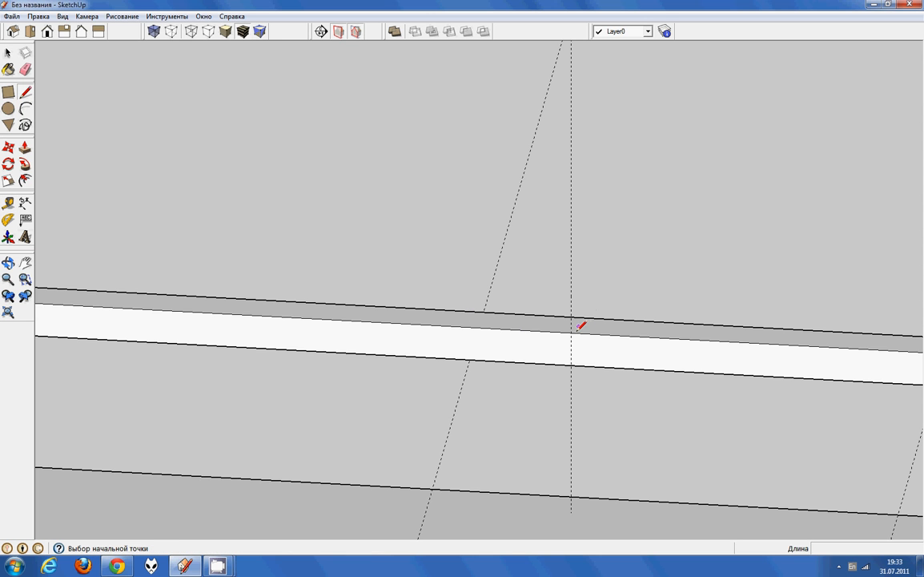
key(r)
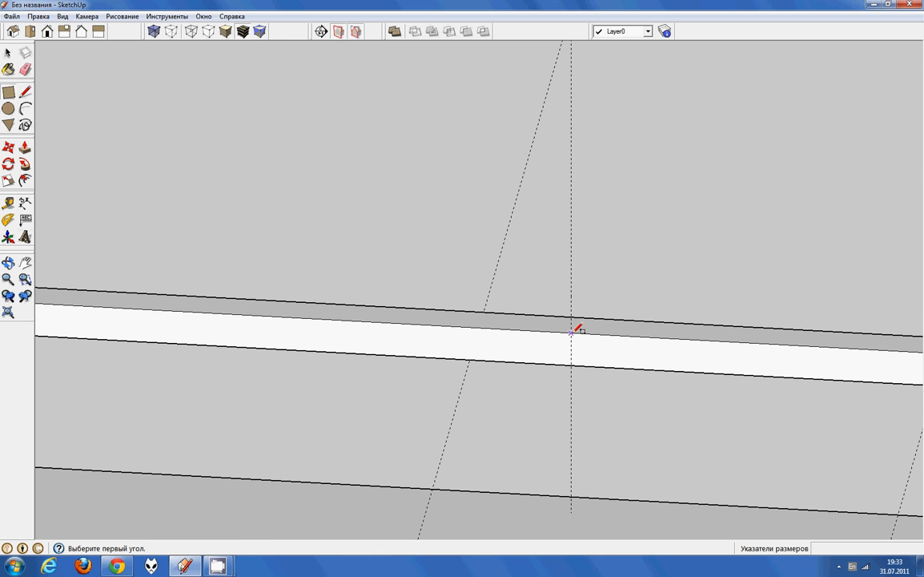
click(572, 331)
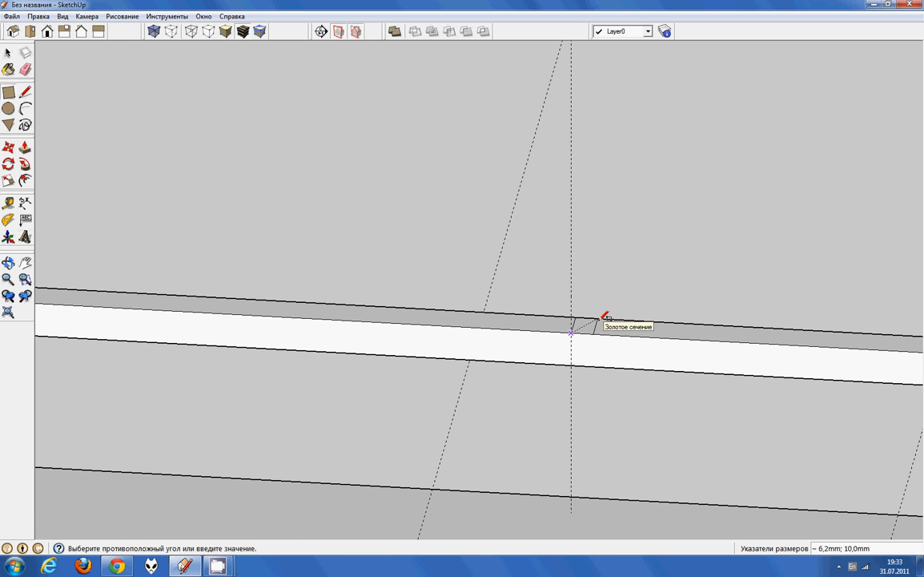
click(607, 315)
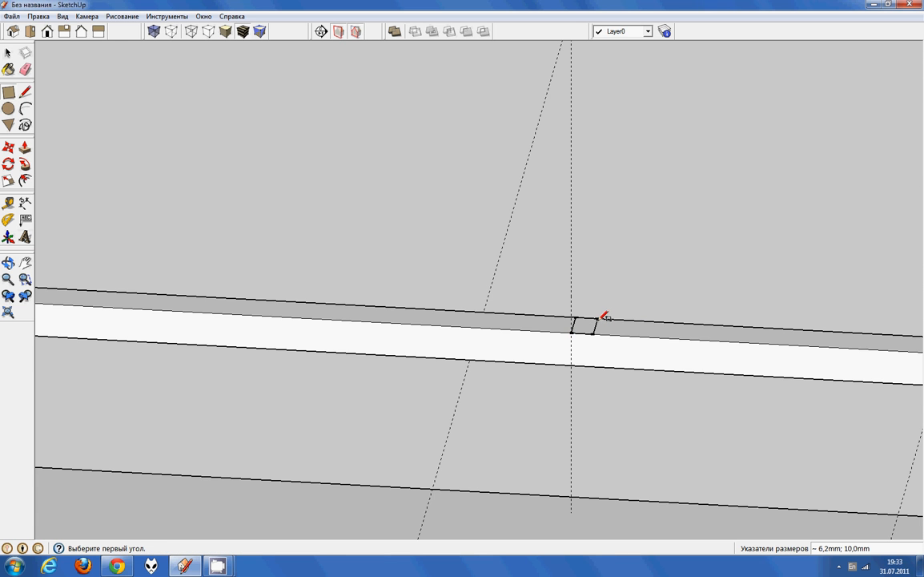
- Extrude the small rectangle on the rear lower bar 480 mm upward to form an intermediate vertical post
scroll(607, 316, down, 2)
middle_drag(673, 311, 531, 408)
scroll(531, 408, down, 3)
scroll(739, 452, up, 6)
scroll(696, 431, down, 3)
key(p)
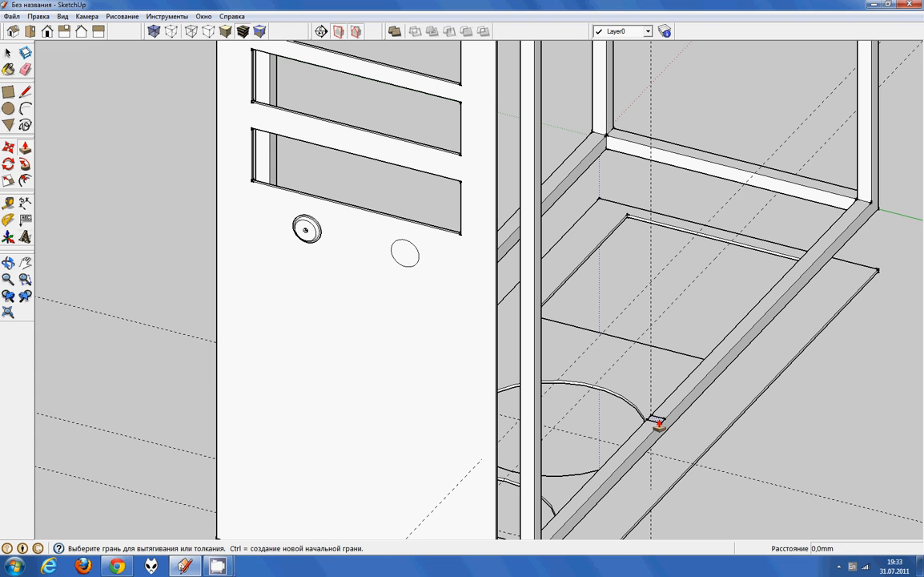
drag(656, 423, 654, 218)
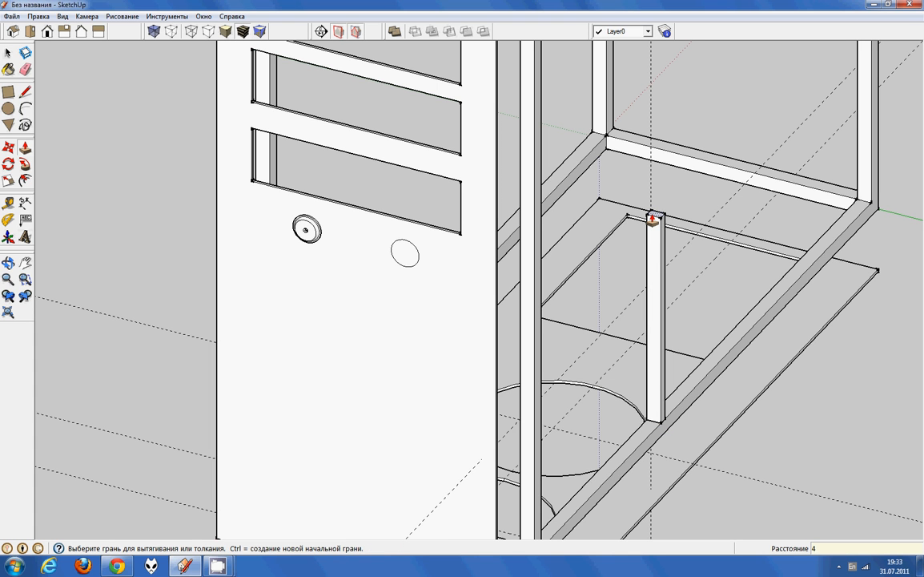
key(Return)
scroll(653, 218, down, 6)
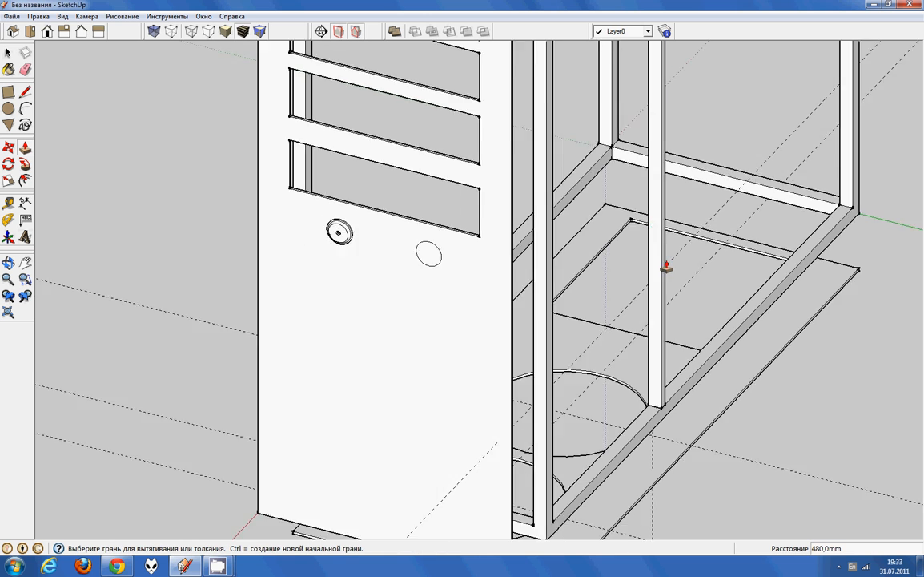
scroll(713, 233, up, 4)
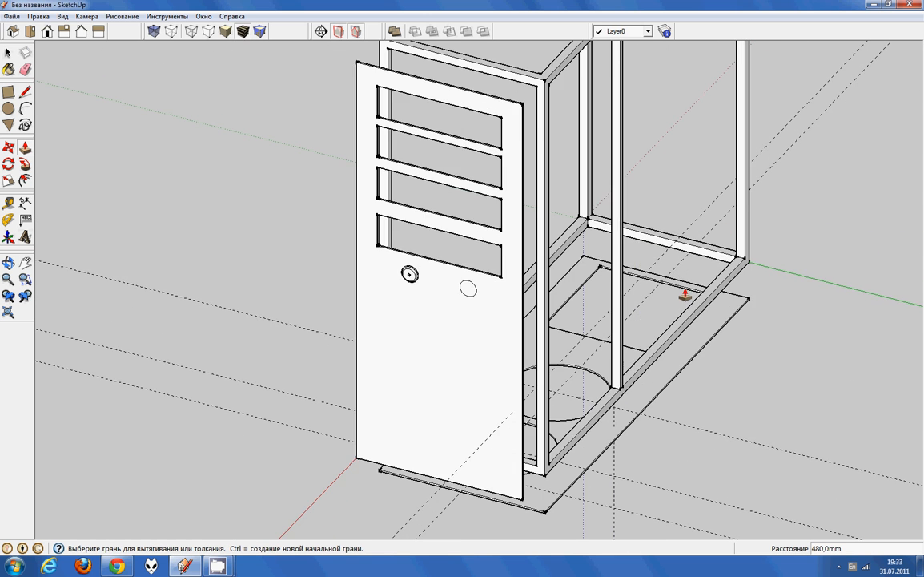
- Draw a 300 by 300 mm rectangle between the rear corner post and the intermediate post, starting where the lower horizontal guide crosses the corner post
scroll(653, 257, down, 4)
scroll(623, 184, up, 5)
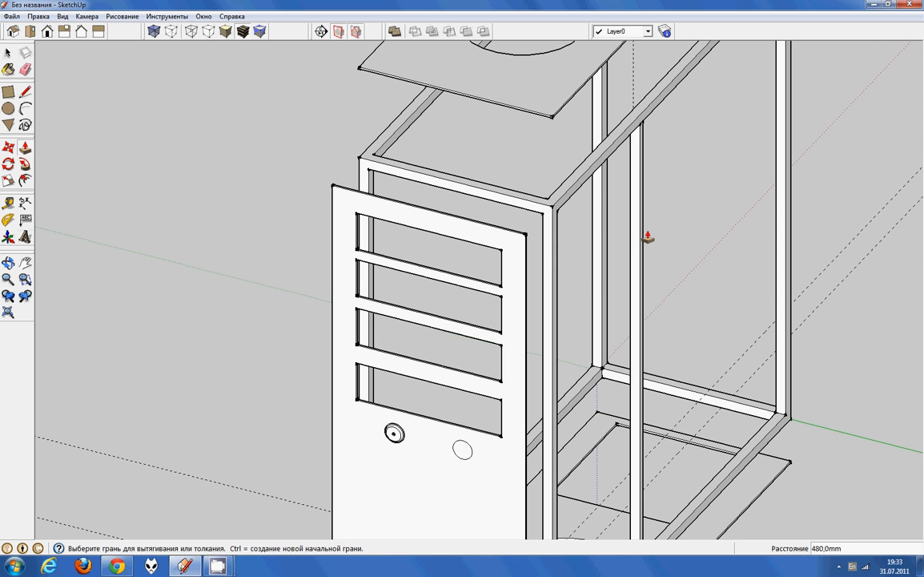
middle_drag(614, 274, 390, 411)
scroll(389, 411, down, 3)
scroll(212, 405, up, 5)
middle_drag(332, 403, 433, 343)
scroll(493, 427, down, 3)
scroll(423, 374, up, 2)
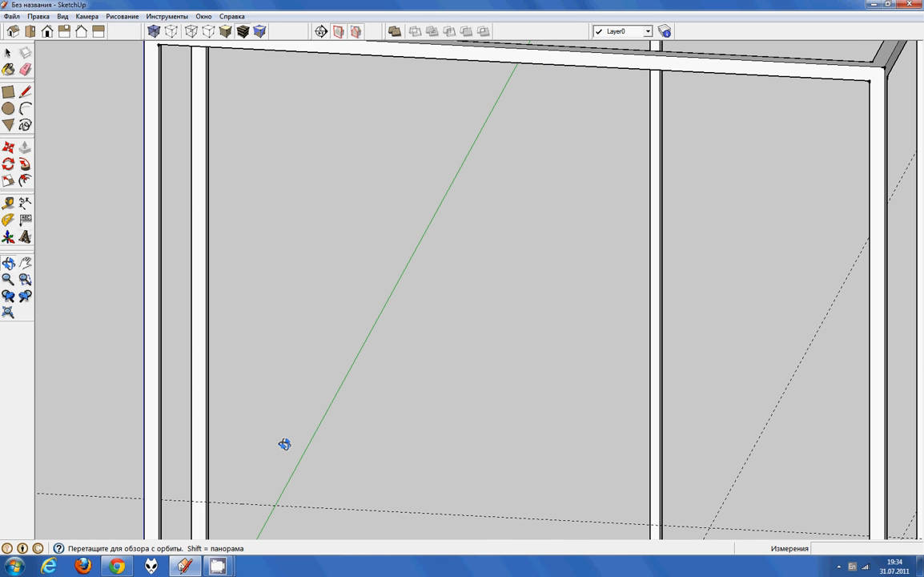
click(8, 91)
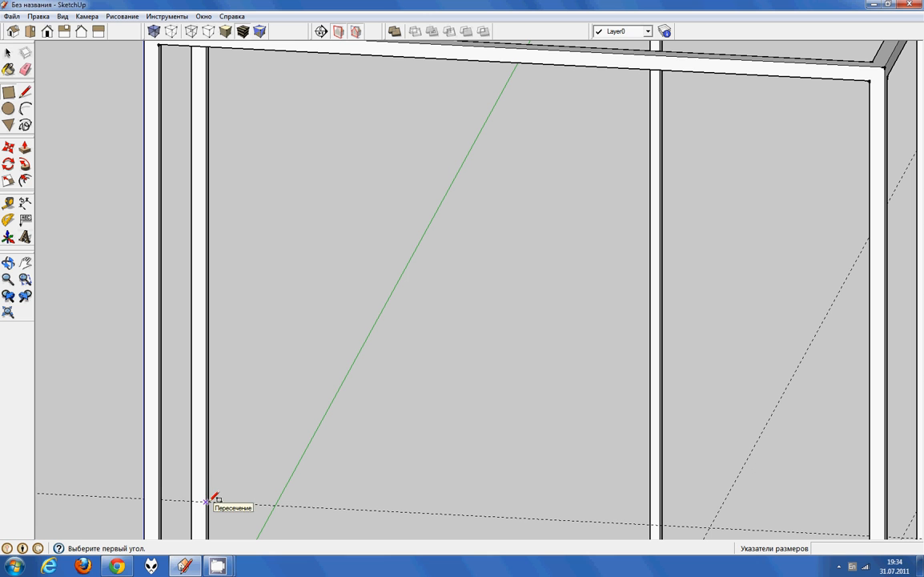
click(207, 502)
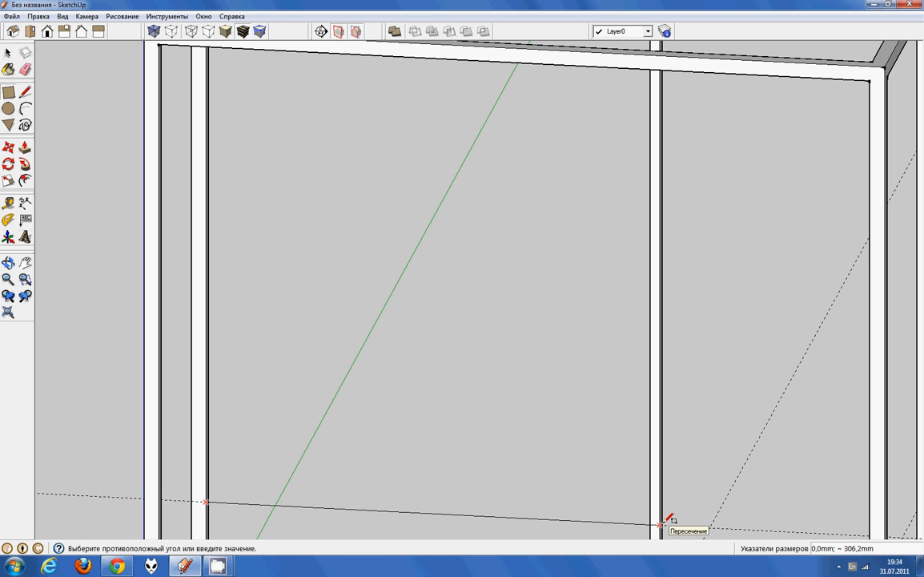
click(661, 197)
text(300;300)
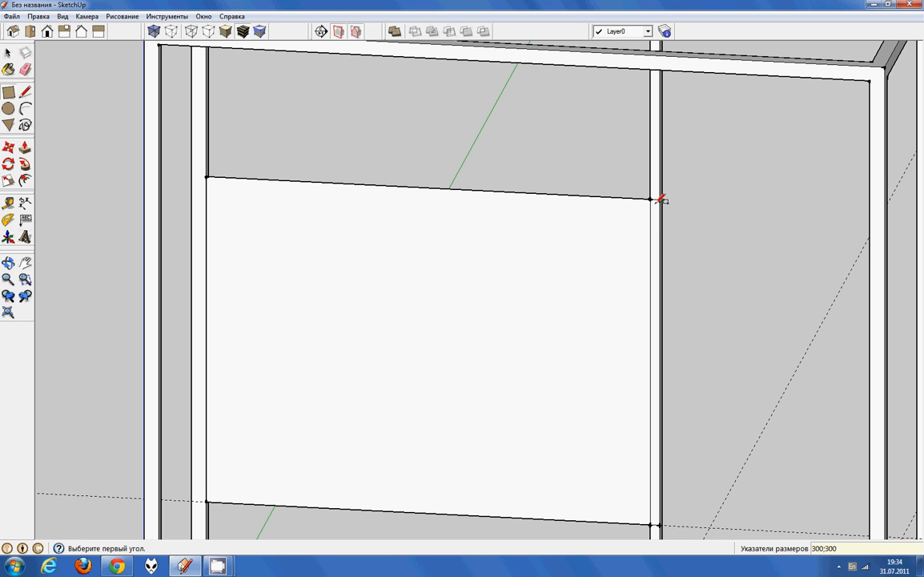
key(Return)
middle_drag(562, 282, 595, 378)
scroll(591, 266, down, 2)
scroll(483, 409, down, 3)
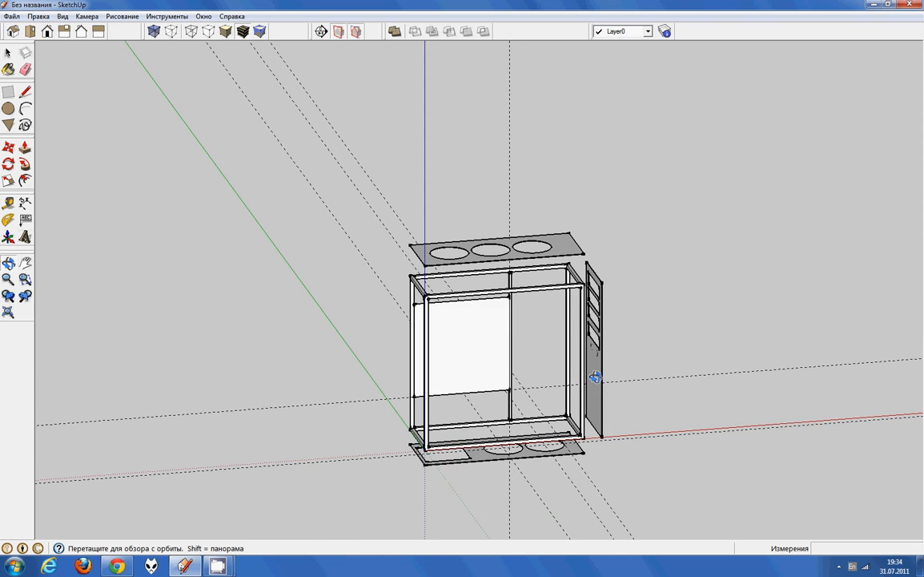
mouse_move(217, 564)
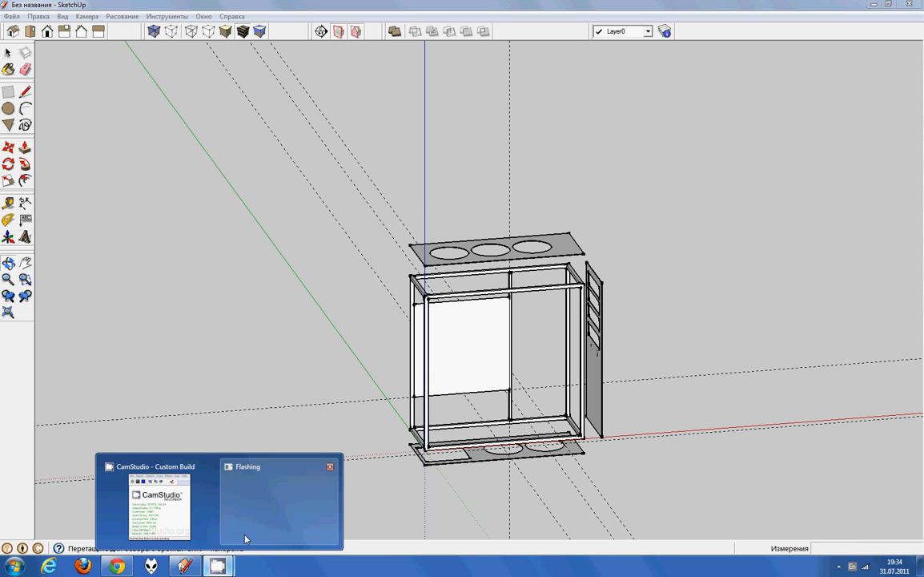